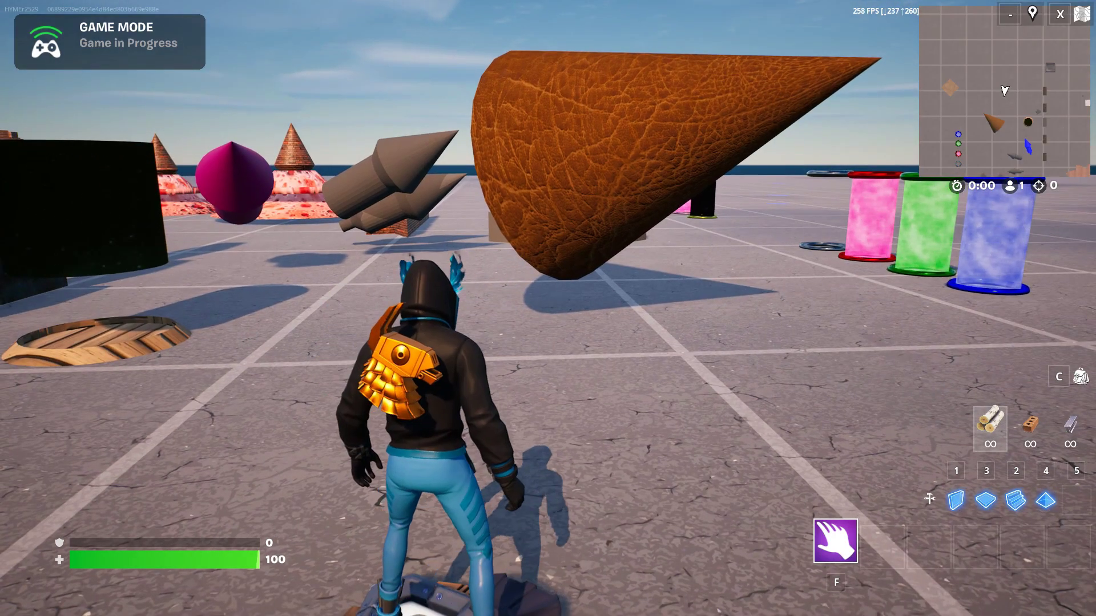
Step: Walk past the floating leather-textured cone and examine the translucent pink, green and blue cylinders
{"action": "key", "text": "w"}
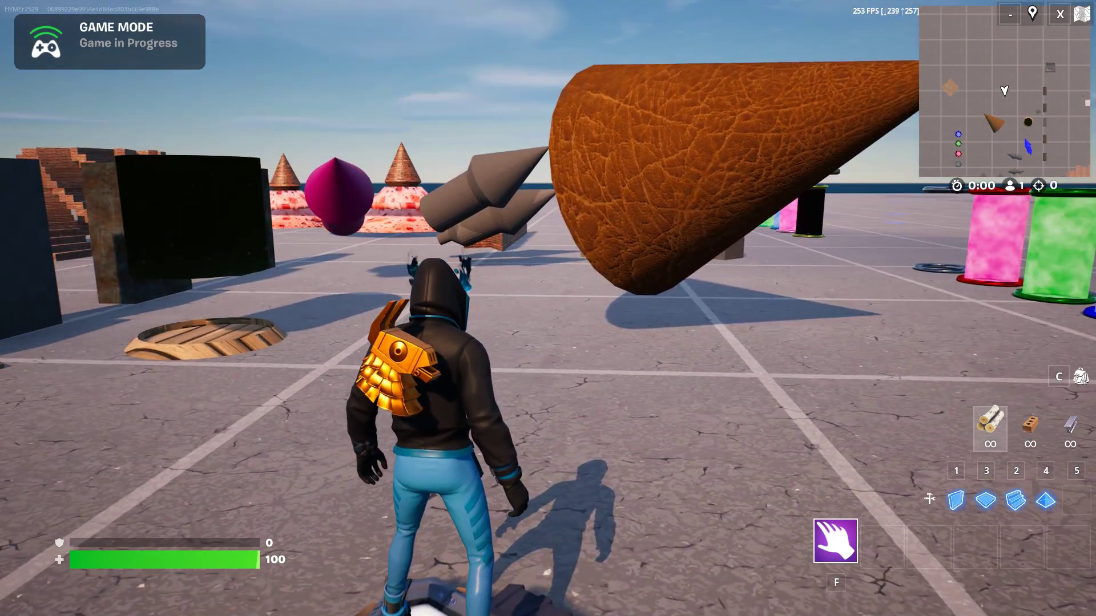
{"action": "key", "text": "w"}
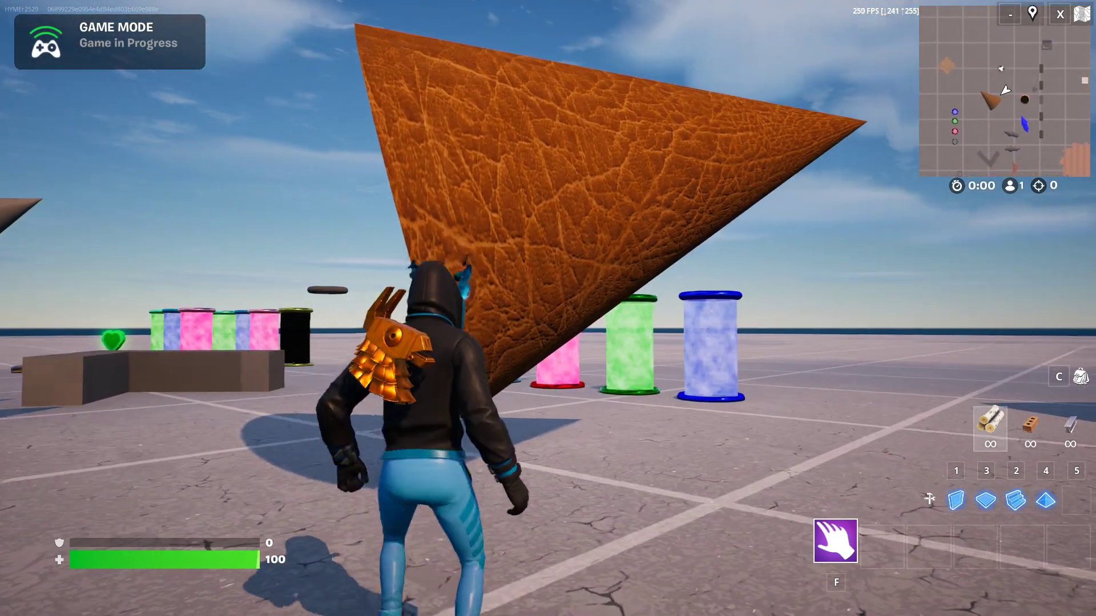
{"action": "key", "text": "w"}
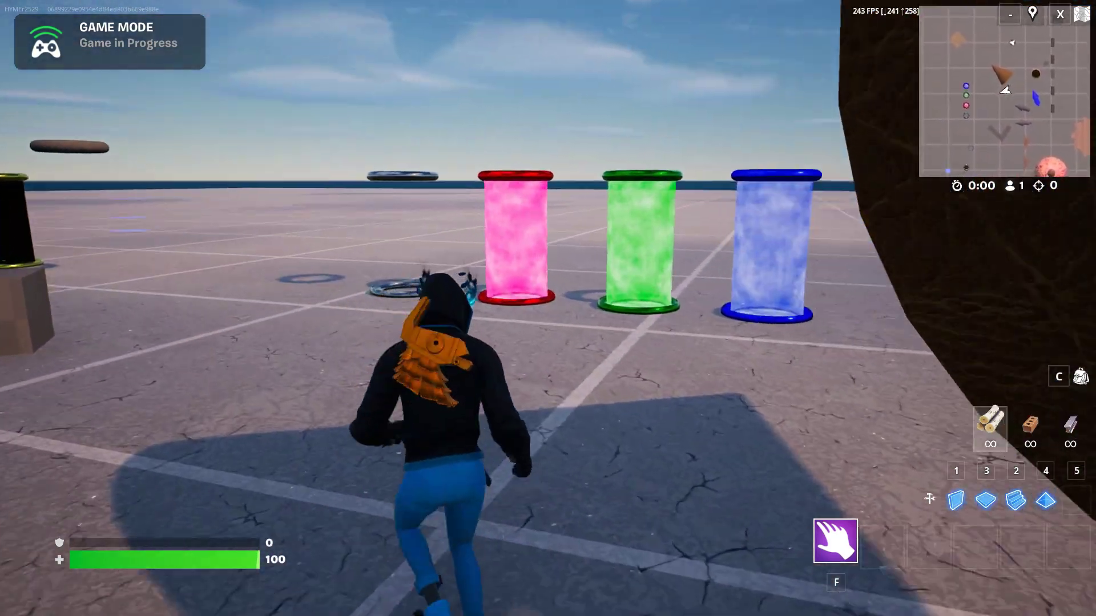
{"action": "key", "text": "w"}
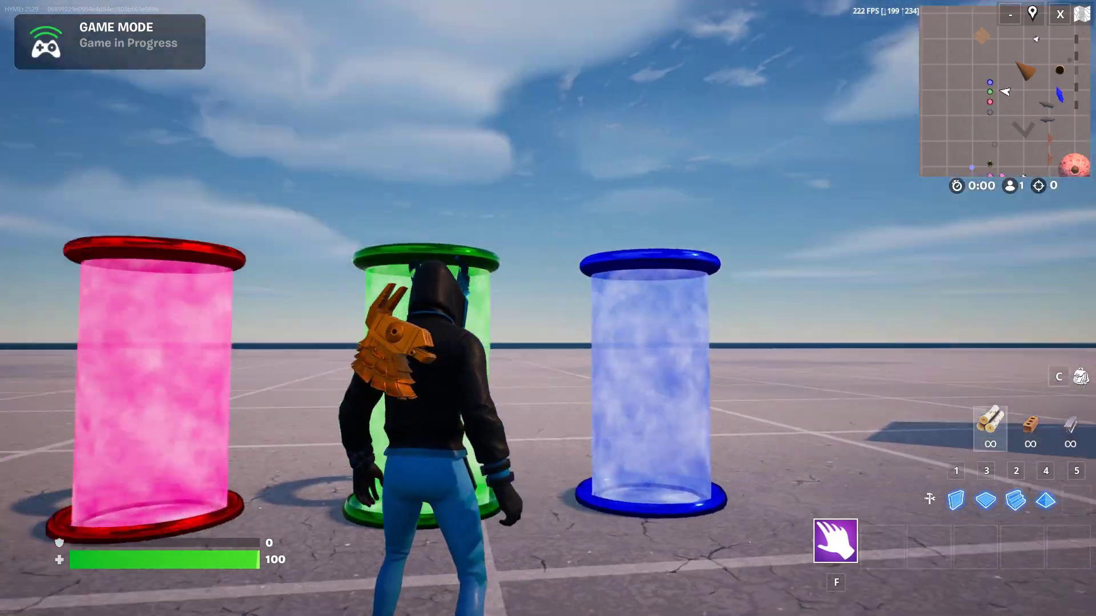
Step: Walk to the pink cratered structures with cone roofs and on to the brick staircases to inspect their textures
{"action": "key", "text": "w"}
{"action": "key", "text": "w"}
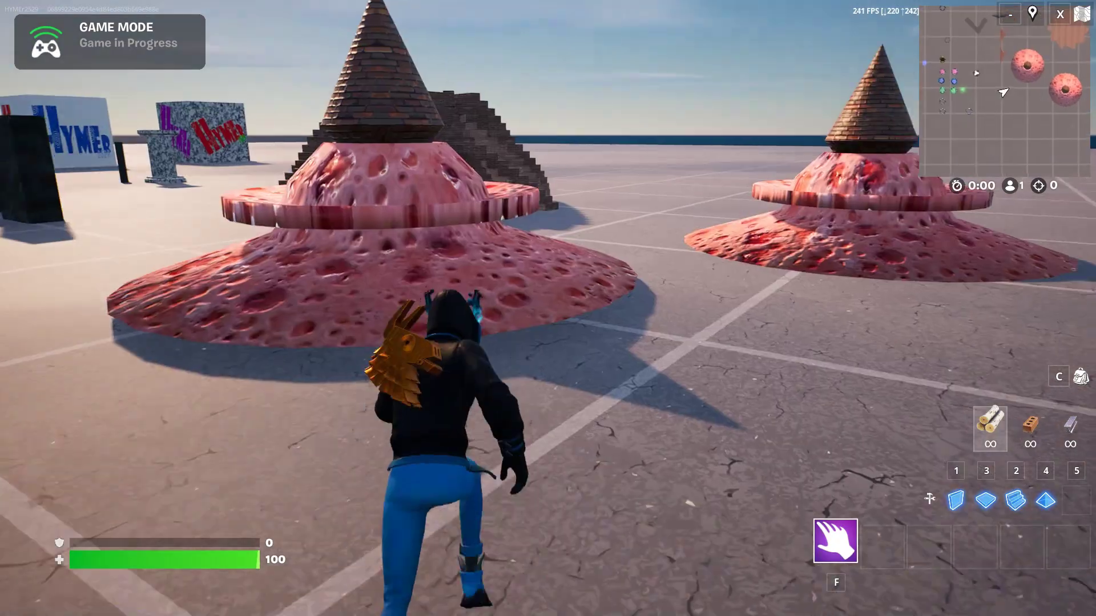
{"action": "key", "text": "w"}
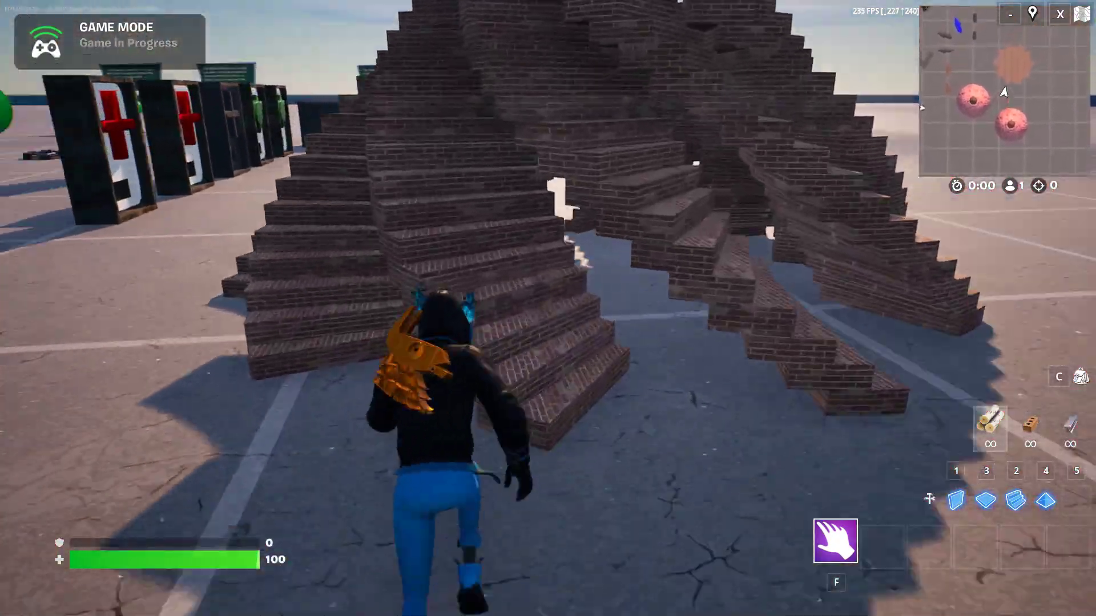
Step: Walk along the row of vending machines with red cross and green shield emblems and inspect them from both sides
{"action": "key", "text": "w"}
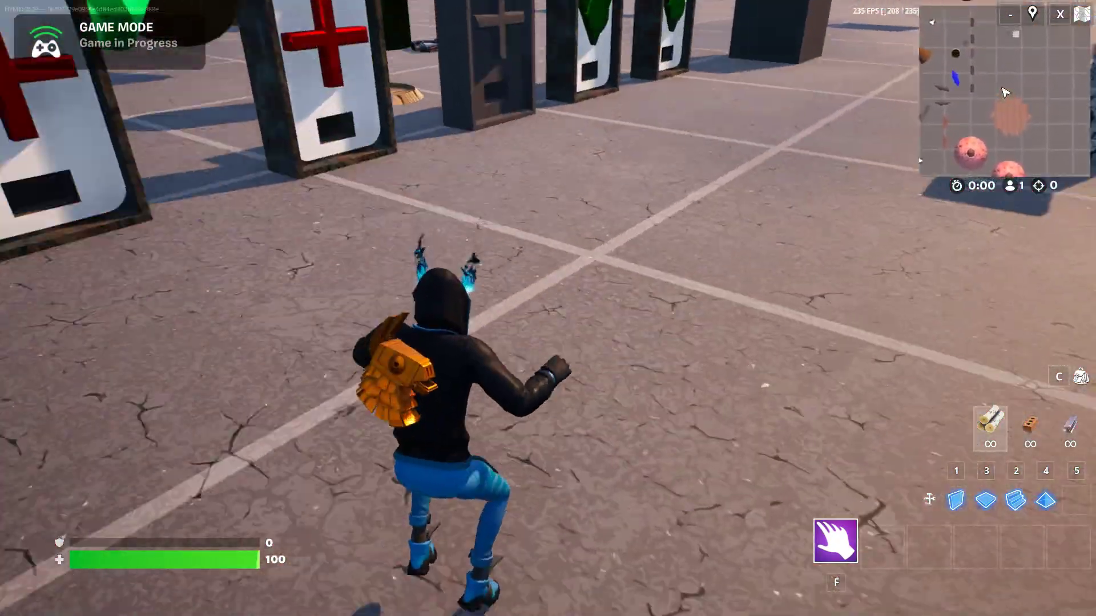
{"action": "key", "text": "w"}
{"action": "key", "text": "w"}
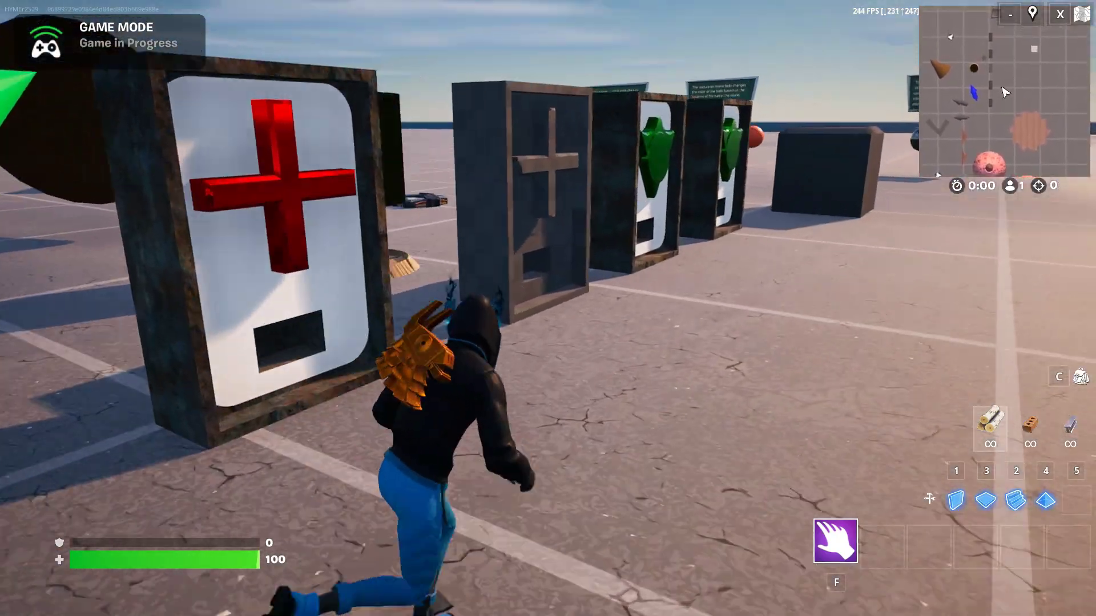
{"action": "key", "text": "w"}
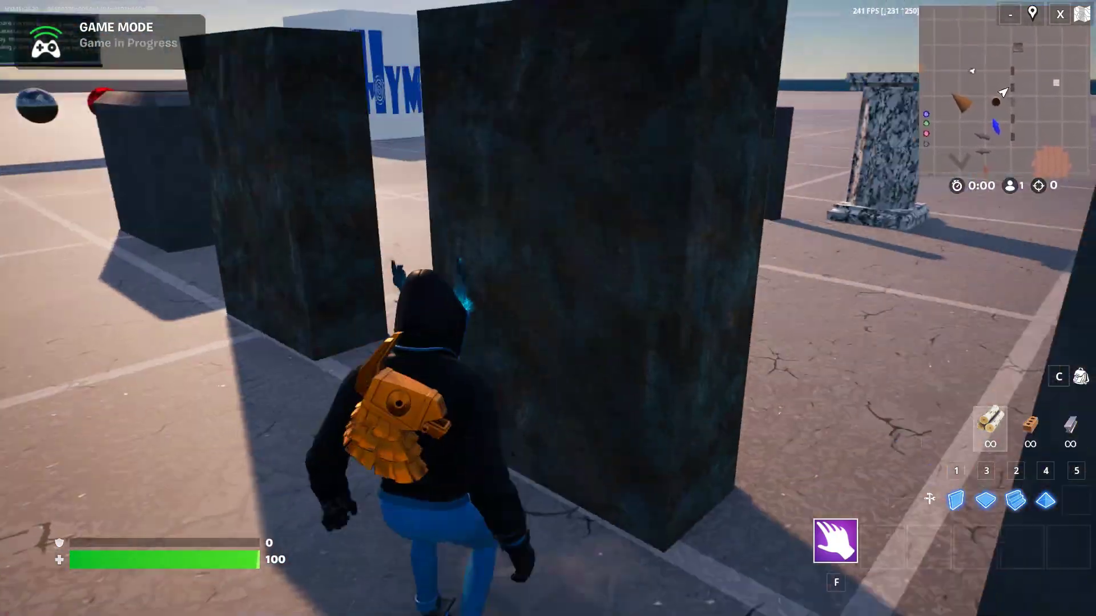
Step: Approach the two rows of floating balls and examine the set whose colour depends on the camera location
{"action": "key", "text": "w"}
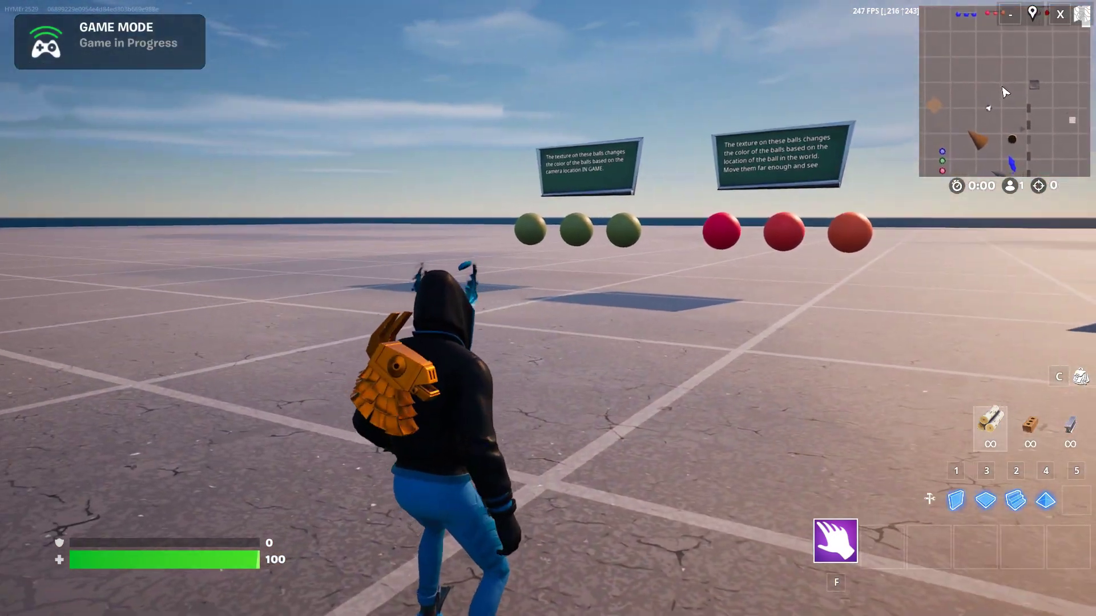
{"action": "key", "text": "w"}
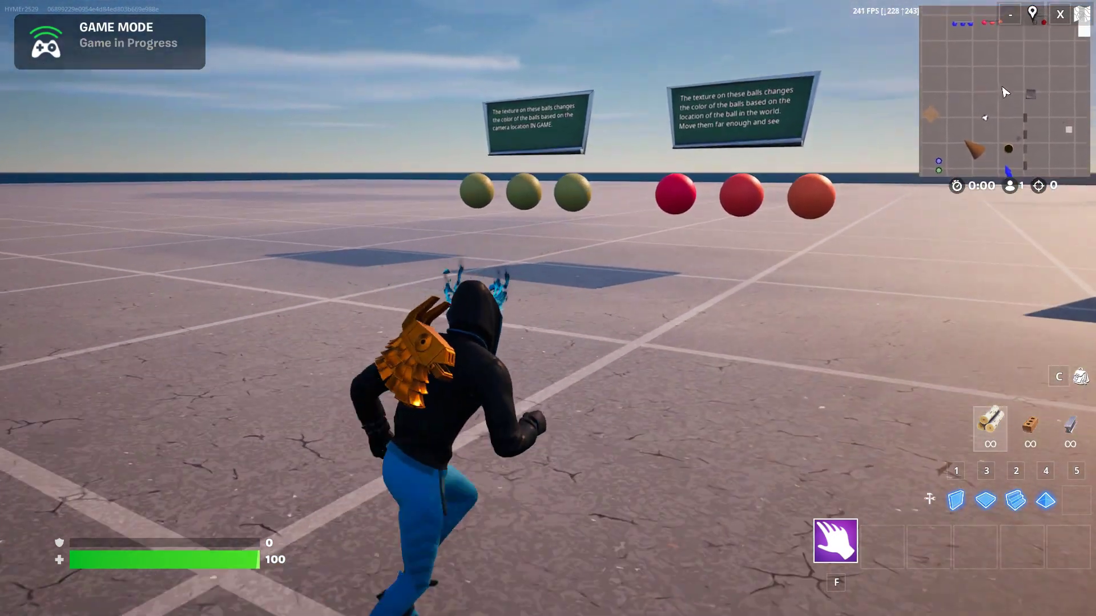
{"action": "key", "text": "w"}
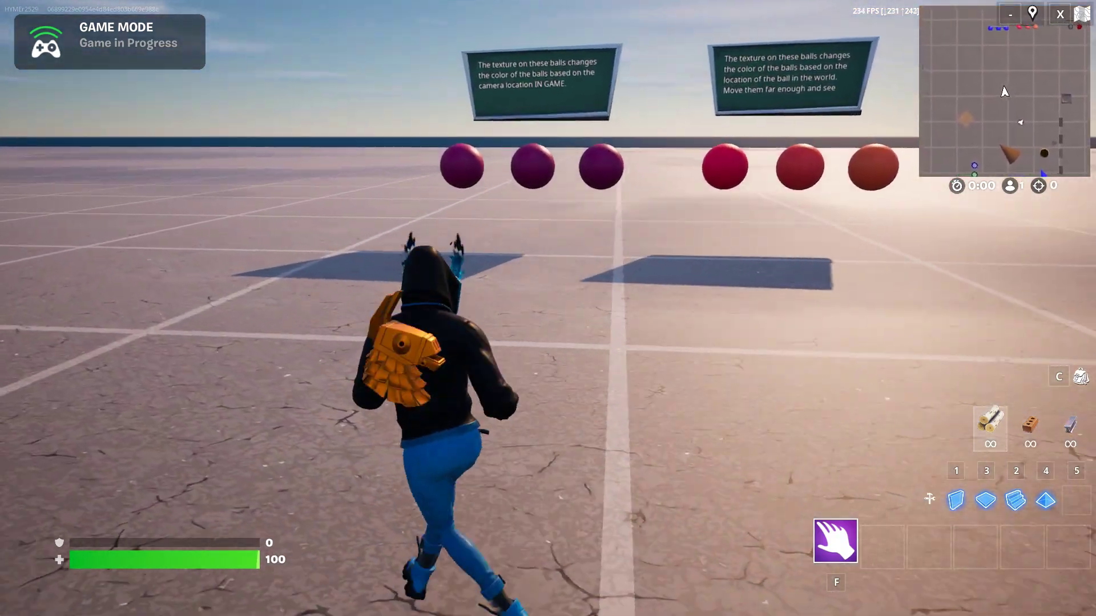
{"action": "key", "text": "w"}
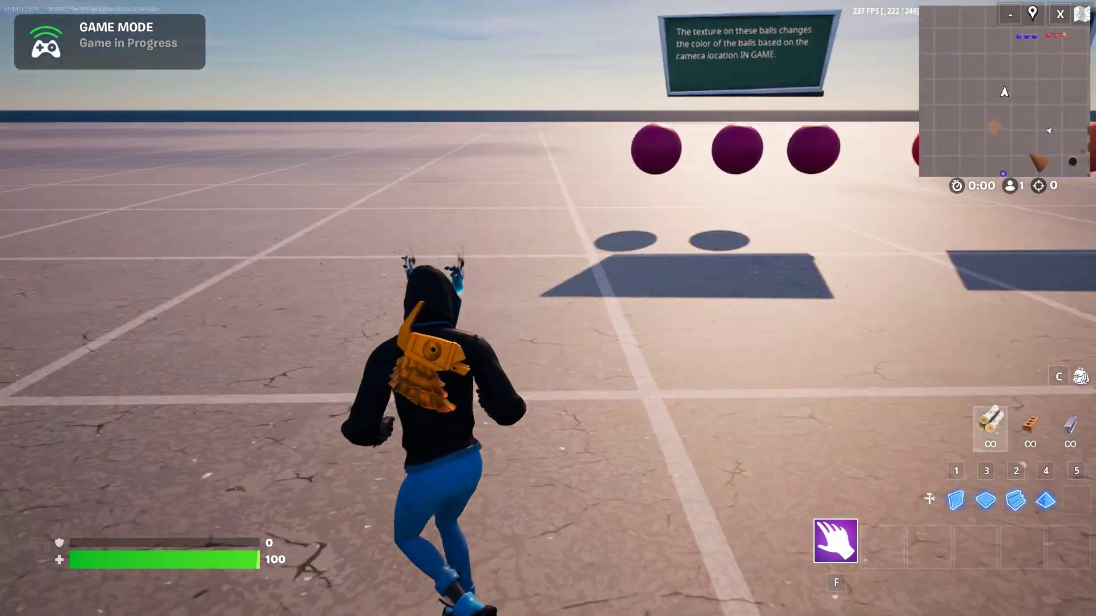
Step: Circle behind the floating balls to compare the camera-based colours with the world-location-based ones from different positions
{"action": "key", "text": "a"}
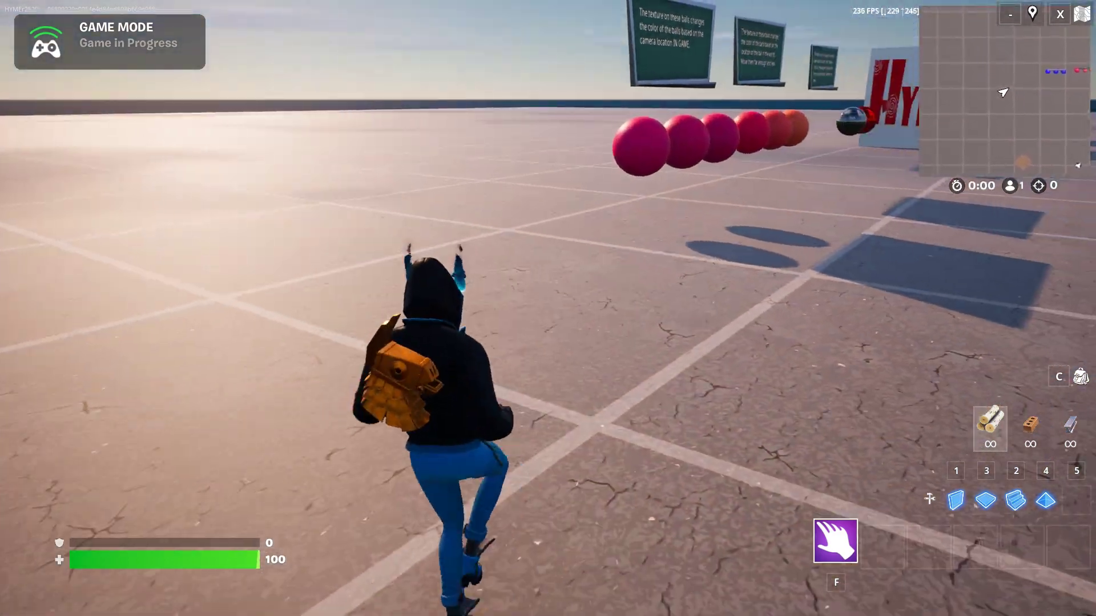
{"action": "key", "text": "a"}
{"action": "key", "text": "w"}
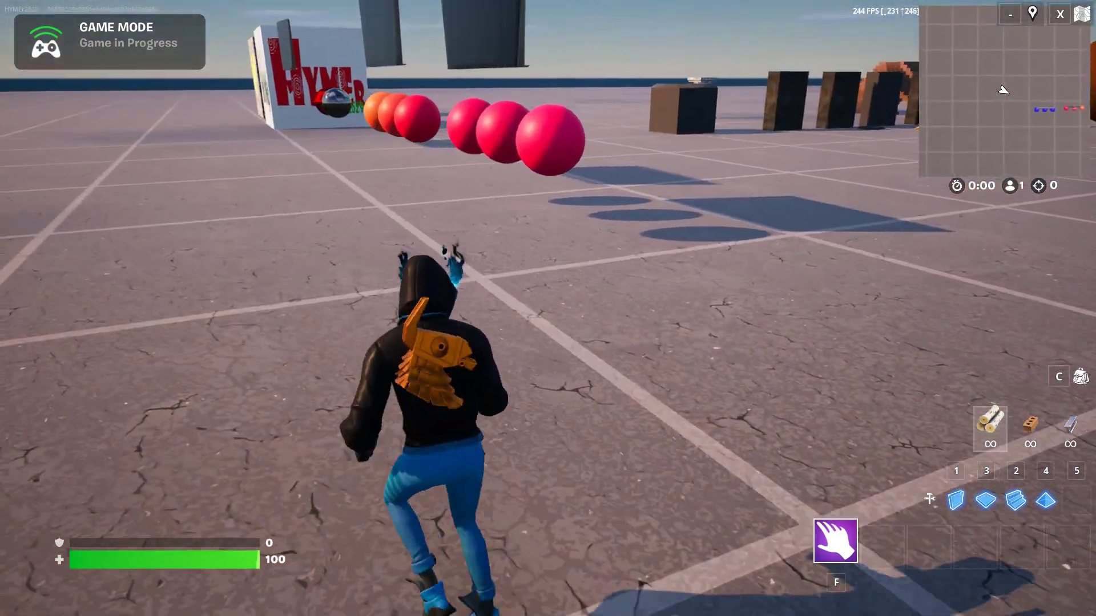
{"action": "key", "text": "w"}
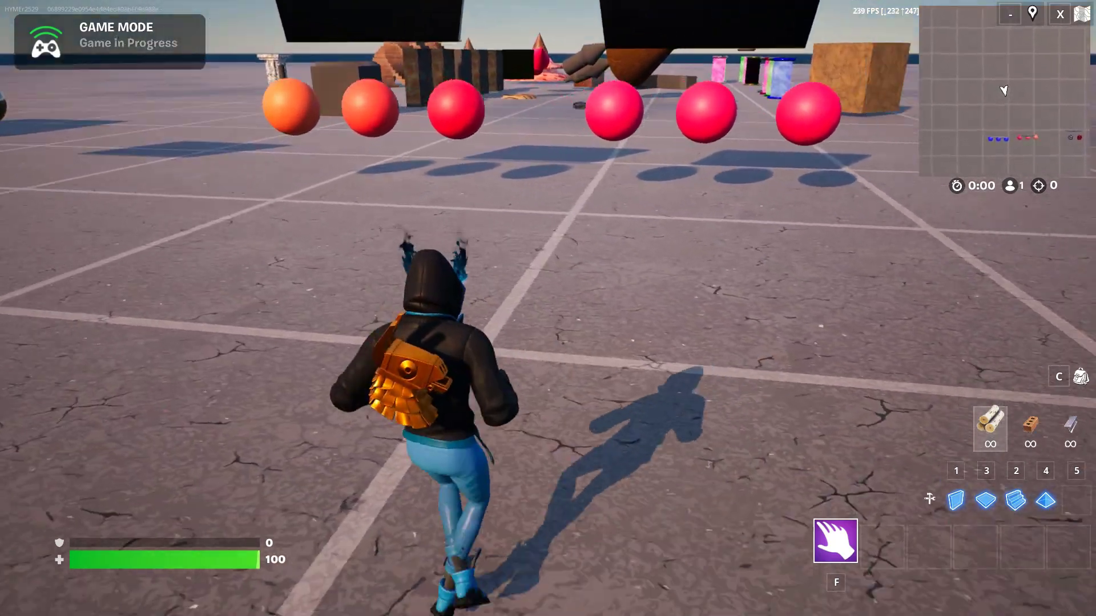
{"action": "key", "text": "w"}
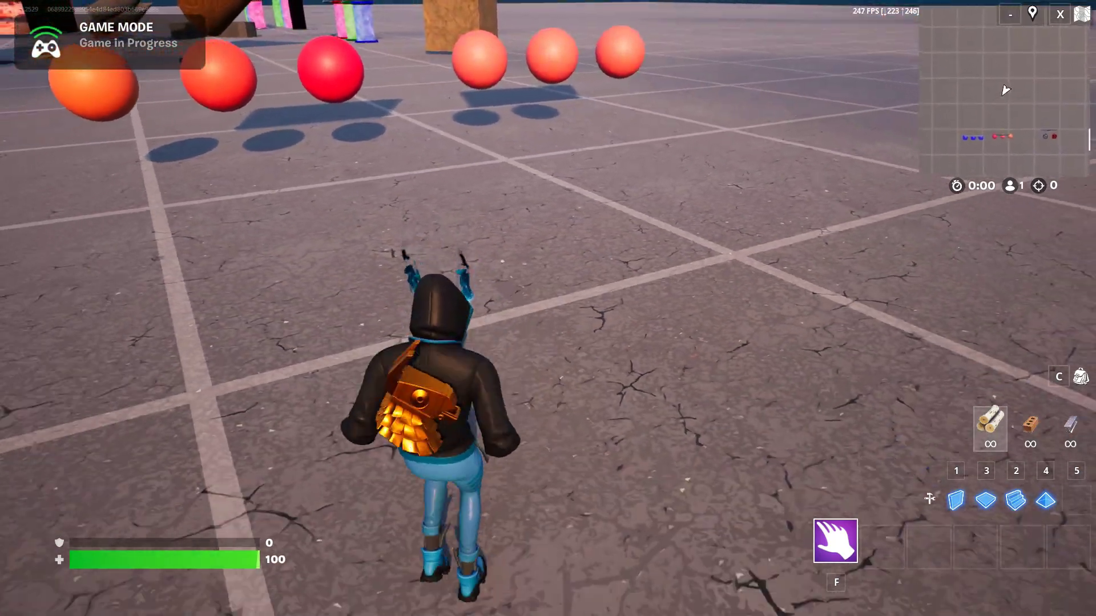
{"action": "key", "text": "s"}
{"action": "key", "text": "a"}
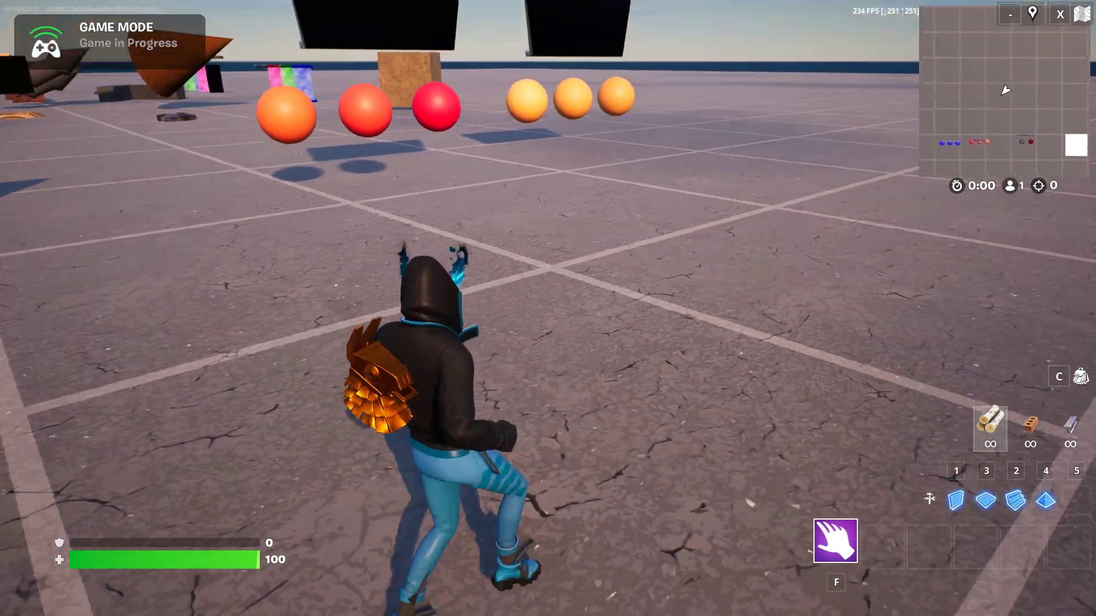
Step: Return to the front of the balls and read the sign about colour based on the ball's world location
{"action": "key", "text": "w"}
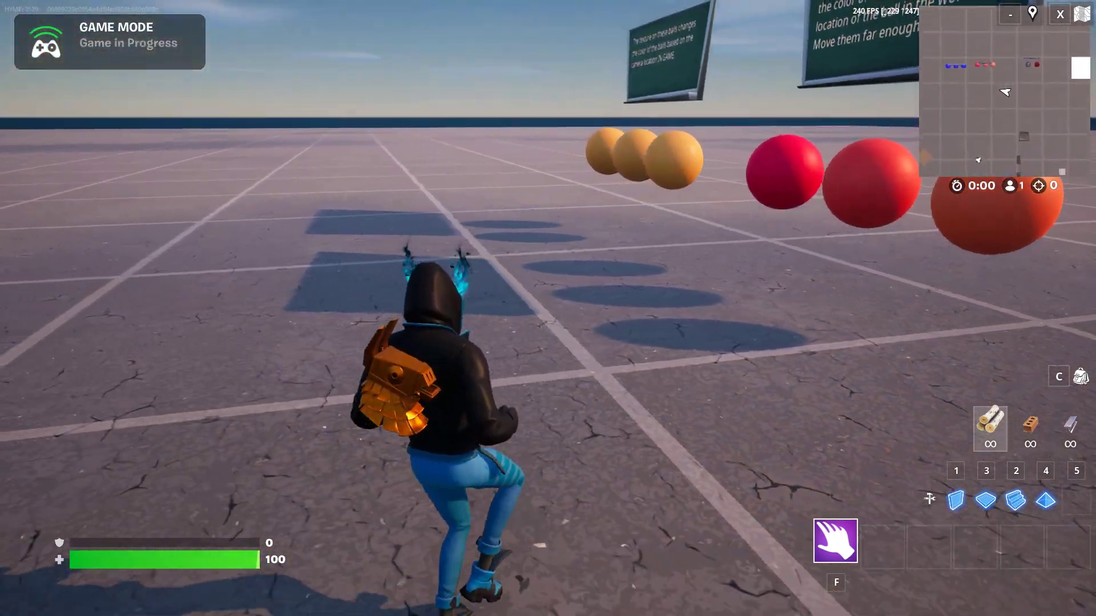
{"action": "key", "text": "s"}
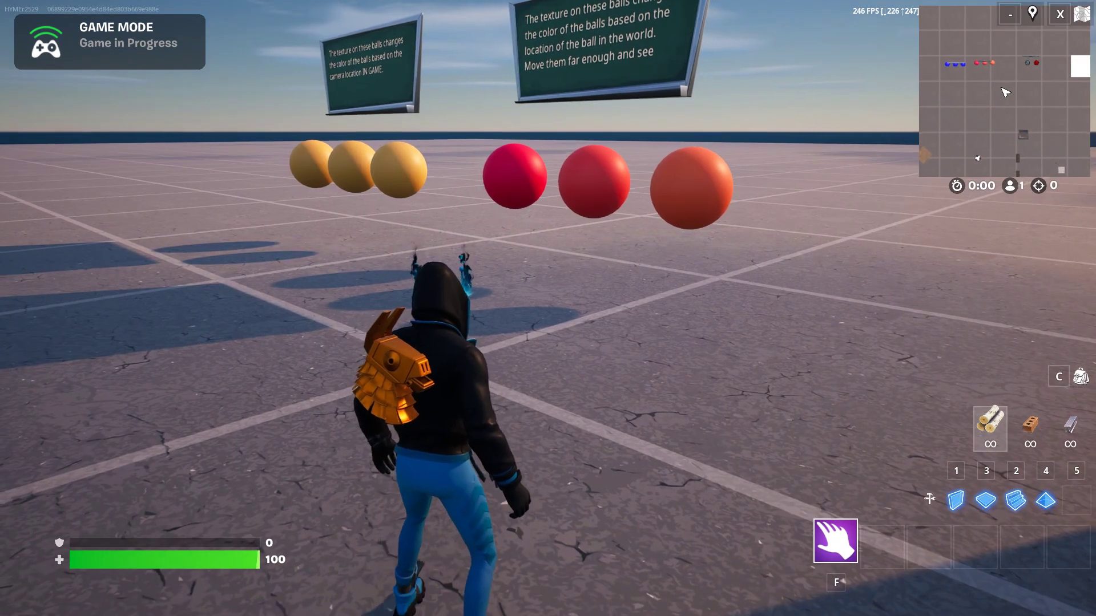
{"action": "key", "text": "w"}
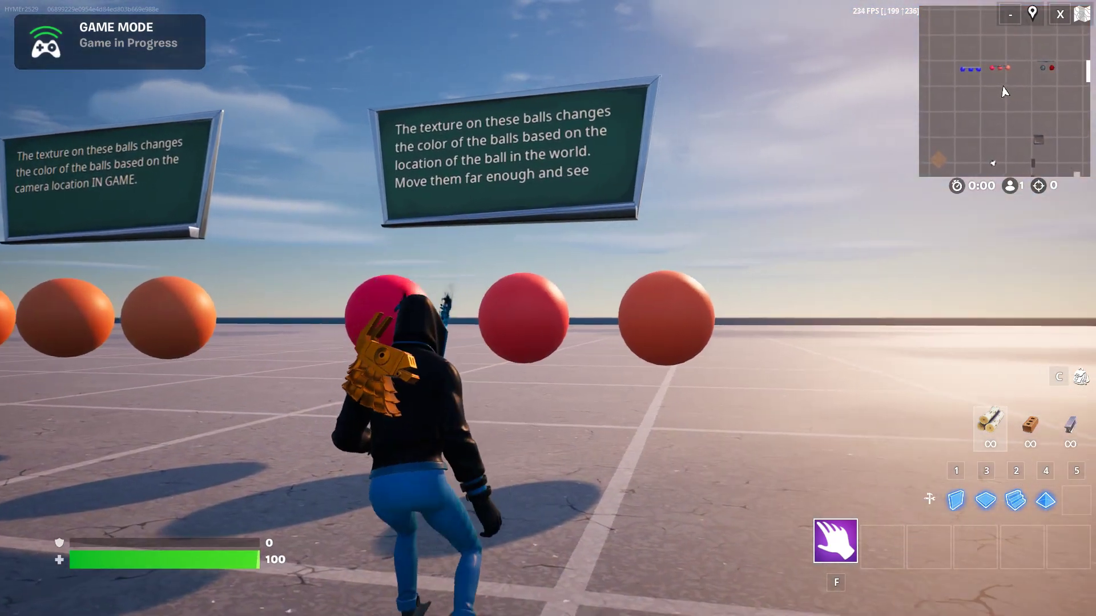
Step: Walk to the plain steel and red-tinted balls and read the sign about tinting the steel material through an instance
{"action": "key", "text": "w"}
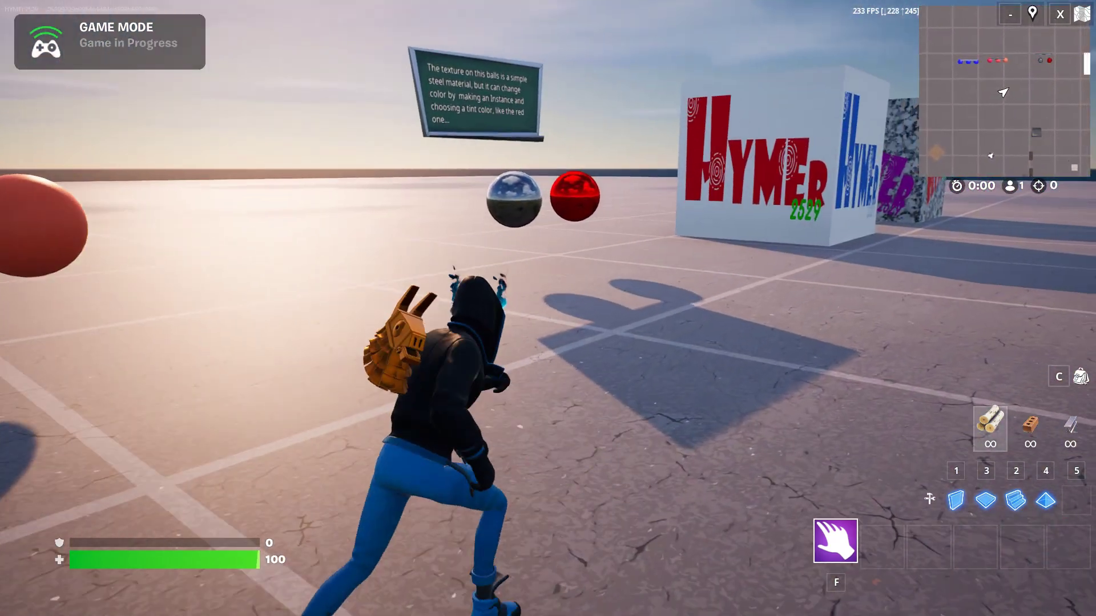
{"action": "key", "text": "w"}
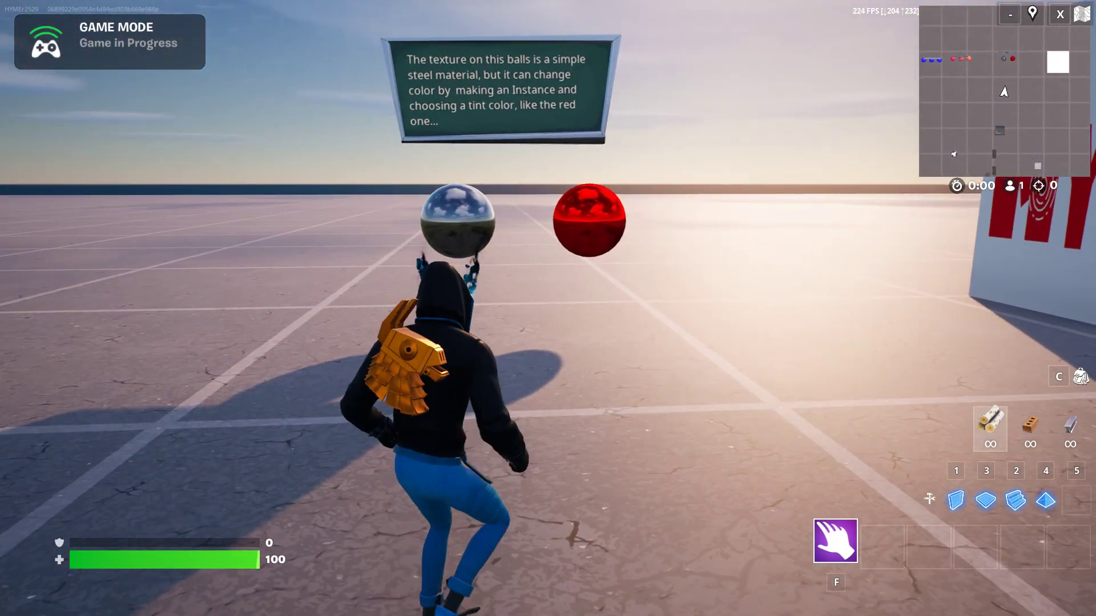
{"action": "key", "text": "w"}
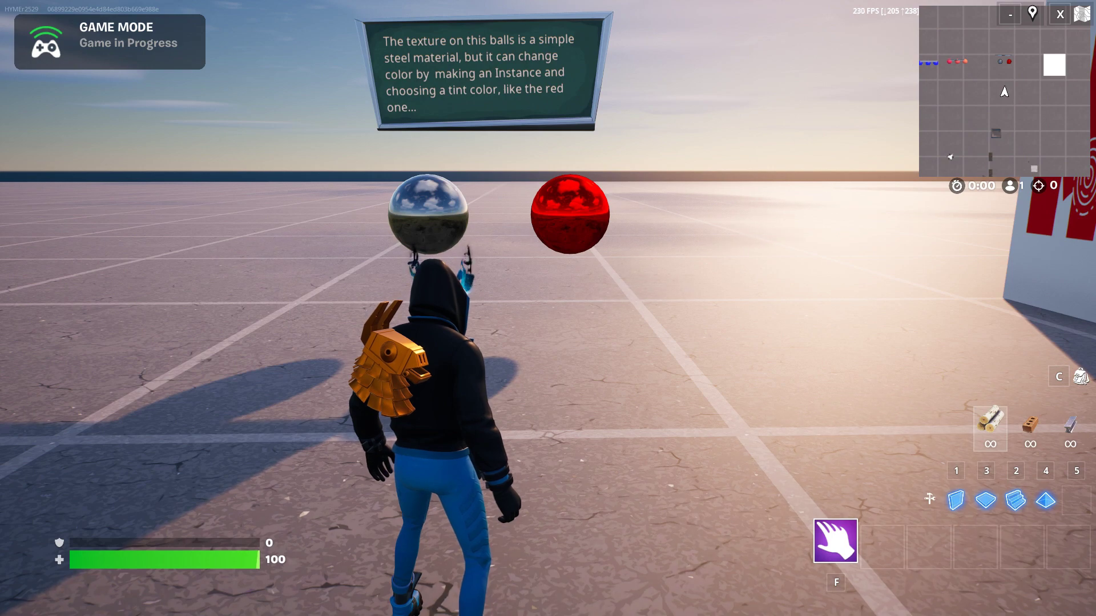
Step: Move to the white and granite logo cubes and compare the coloured logo textures on their faces
{"action": "key", "text": "w"}
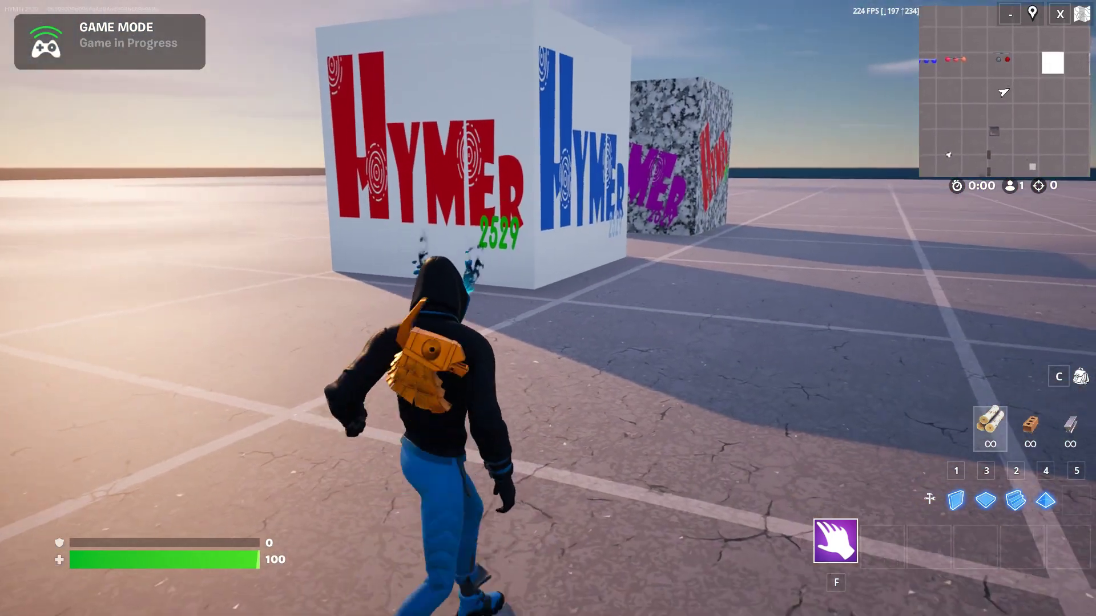
{"action": "key", "text": "w"}
{"action": "key", "text": "s"}
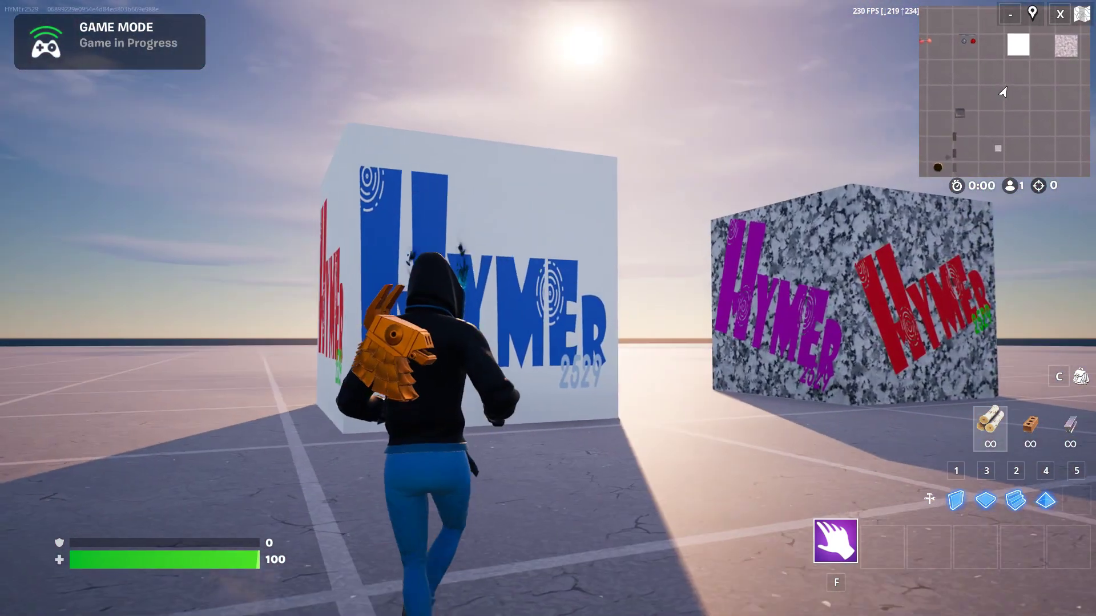
{"action": "key", "text": "w"}
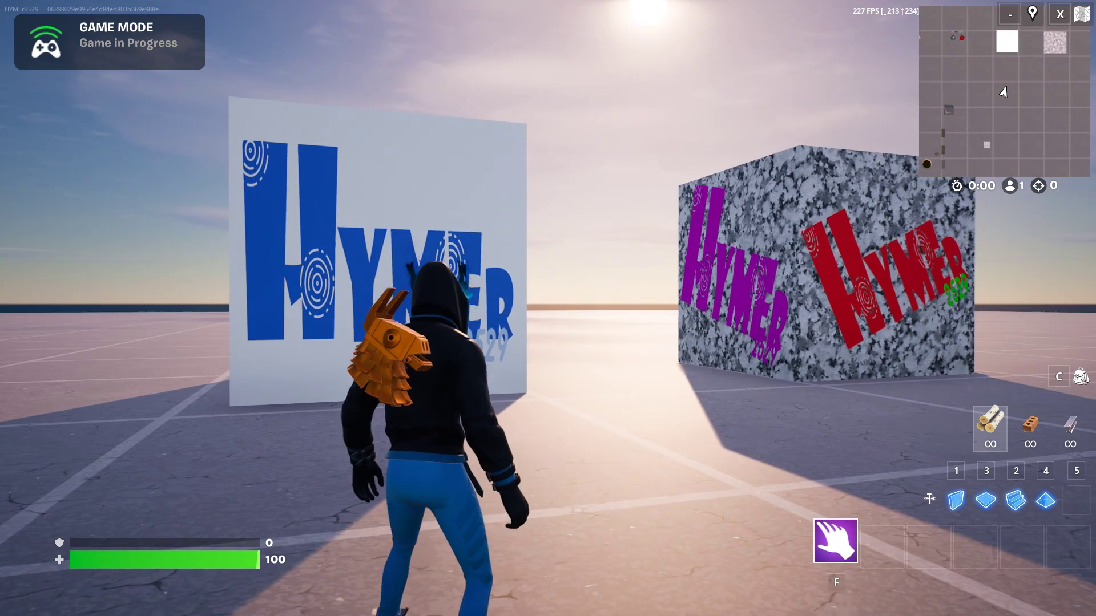
{"action": "key", "text": "s"}
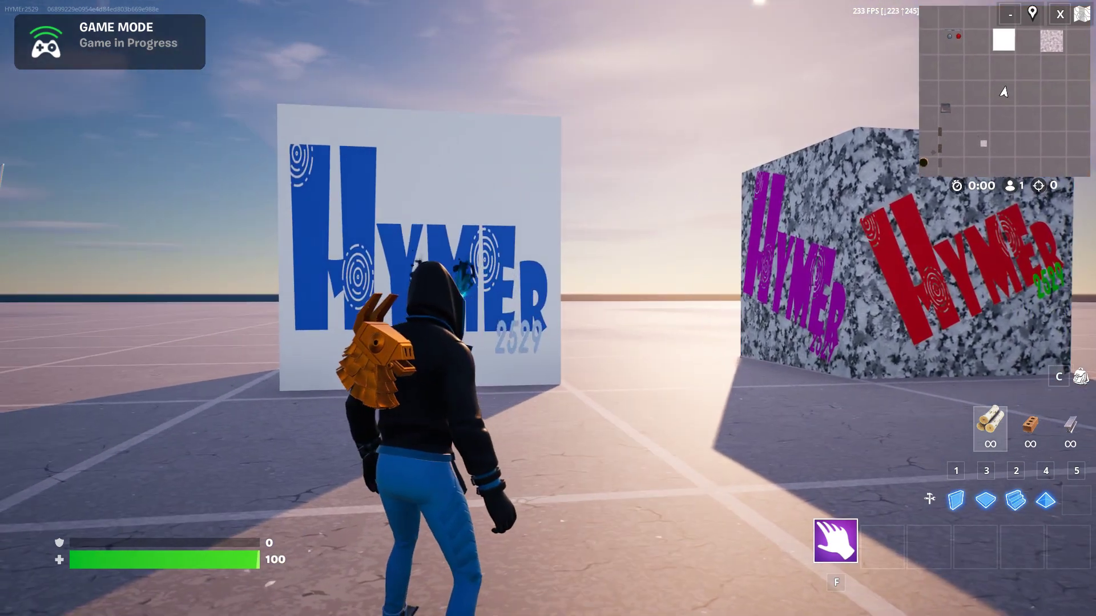
{"action": "key", "text": "d"}
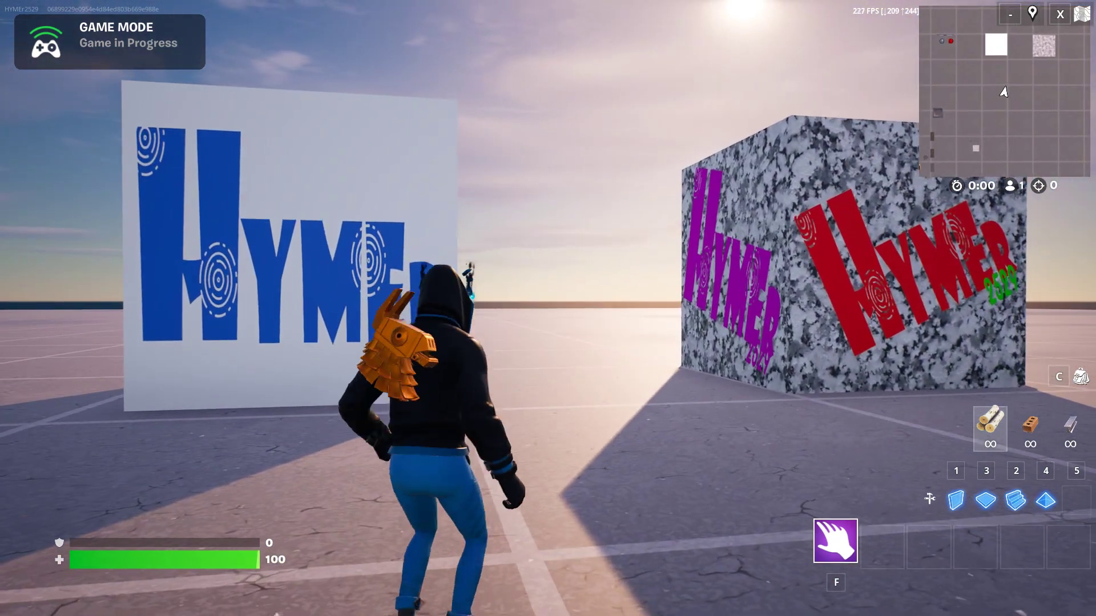
{"action": "key", "text": "s"}
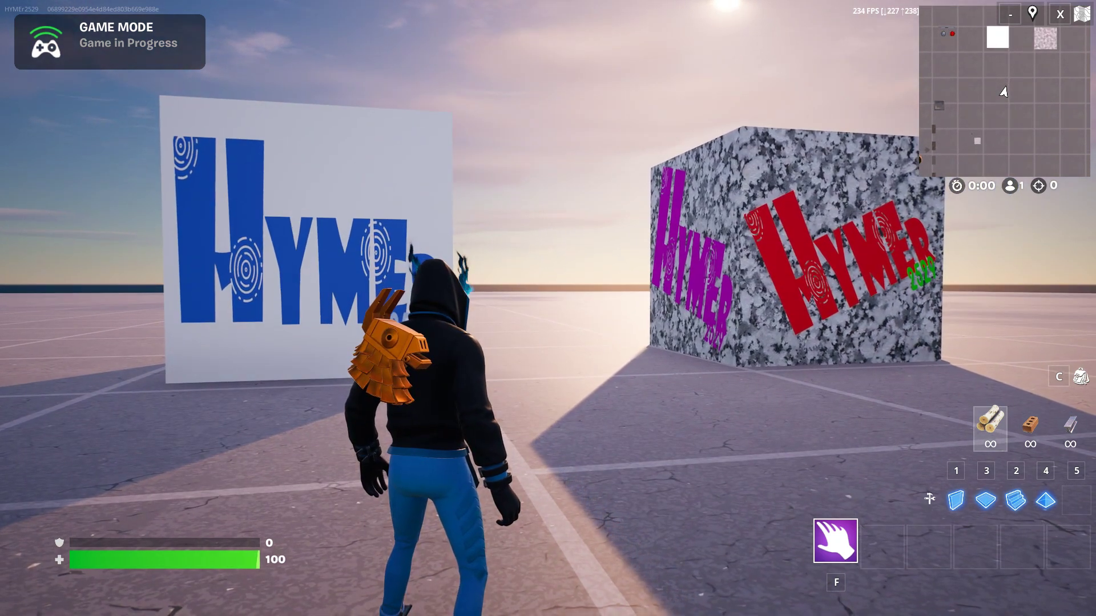
{"action": "key", "text": "w"}
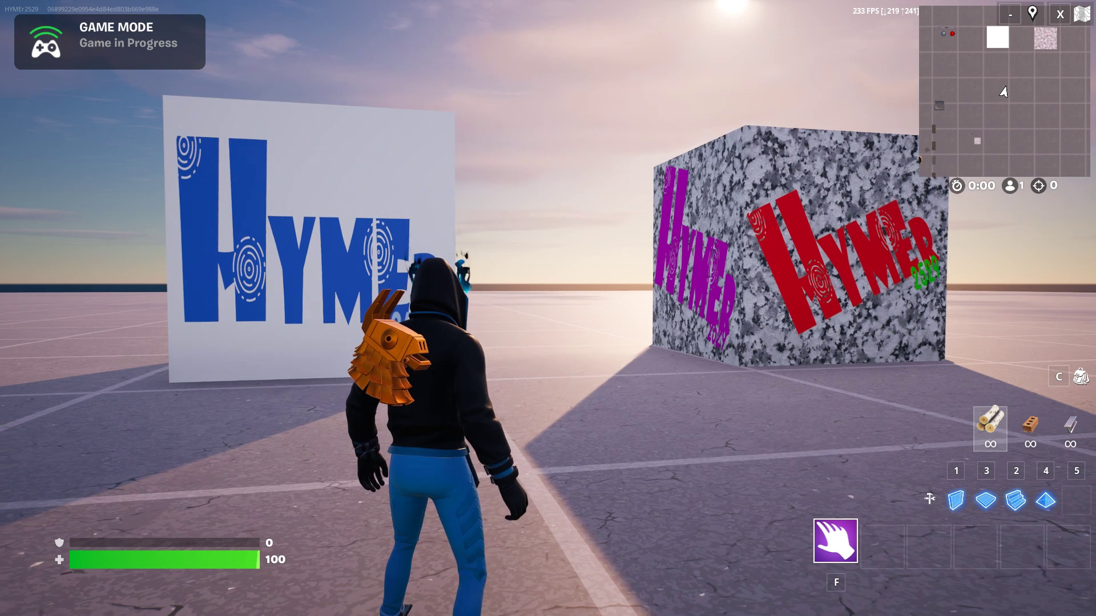
Step: Walk up to the granite cube and around its corner to examine the red logo face and the metallic green one
{"action": "key", "text": "w"}
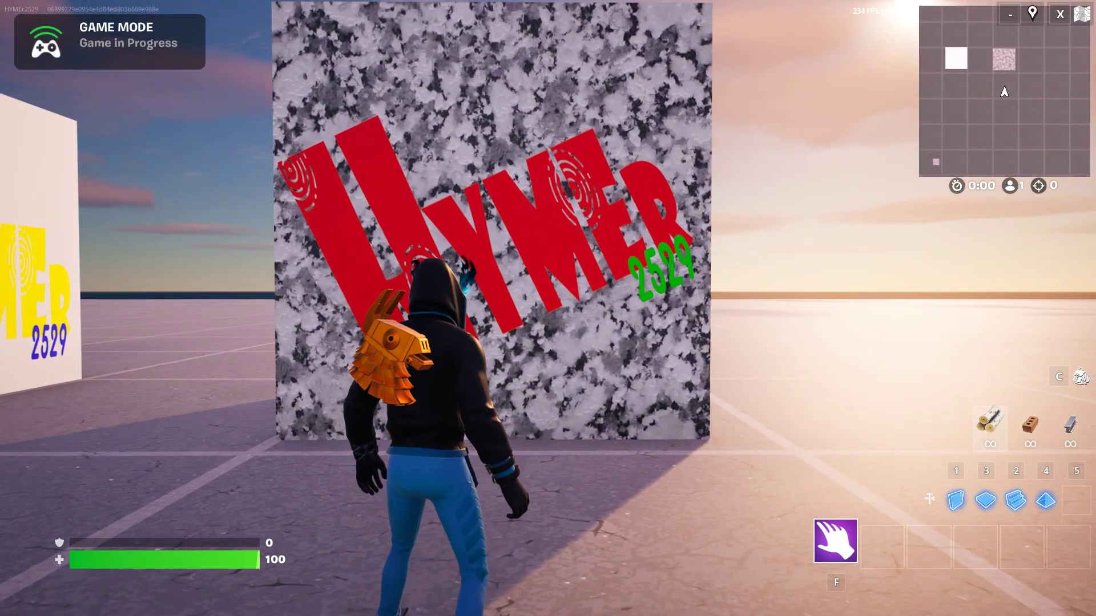
{"action": "key", "text": "s"}
{"action": "key", "text": "s"}
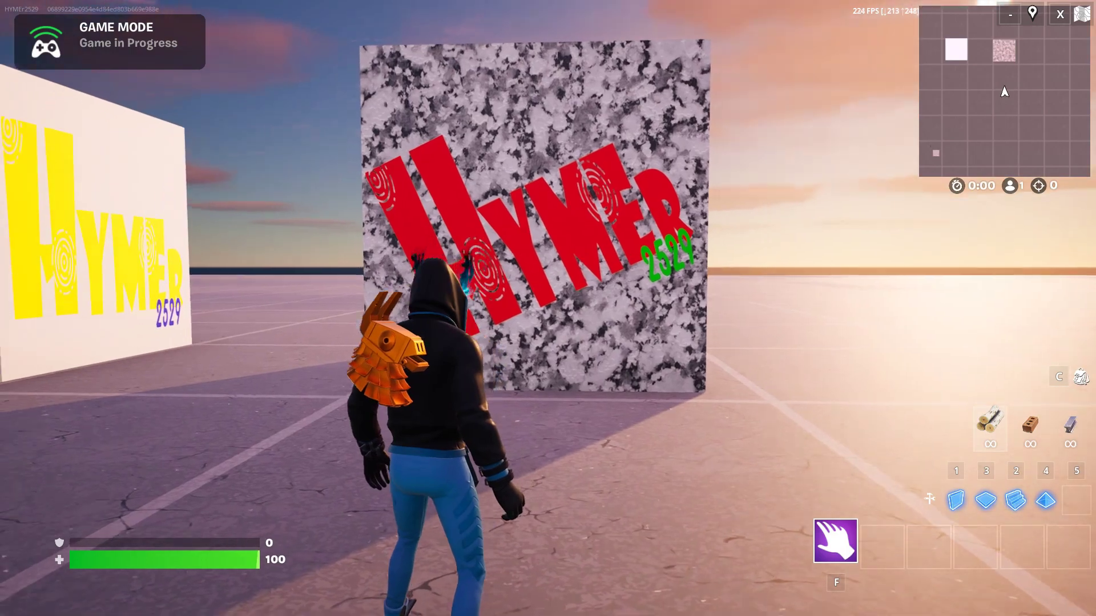
{"action": "key", "text": "w"}
{"action": "key", "text": "d"}
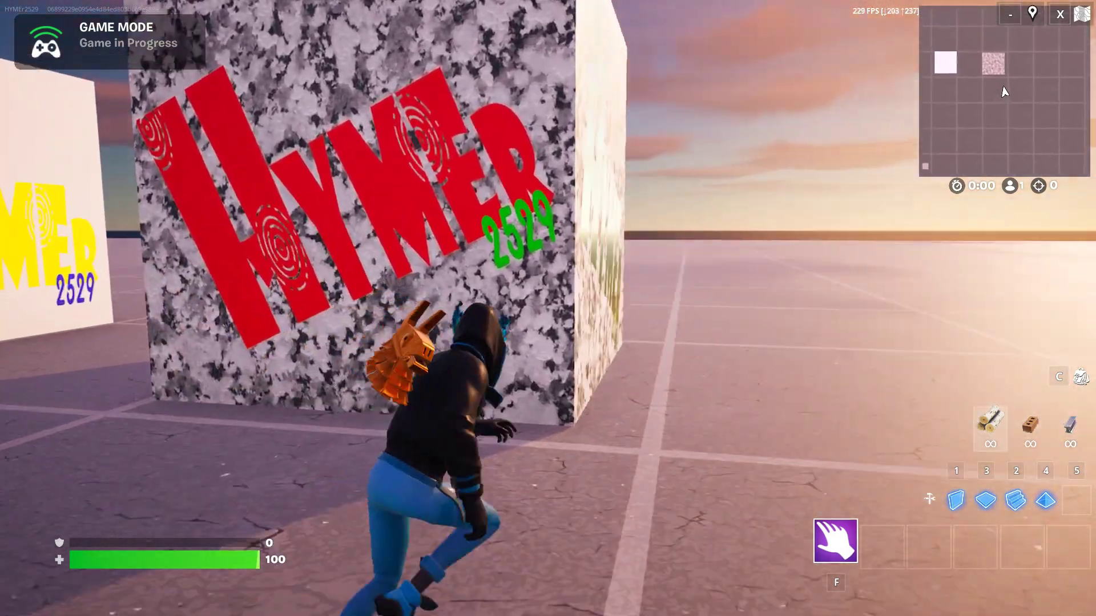
{"action": "key", "text": "d"}
{"action": "key", "text": "w"}
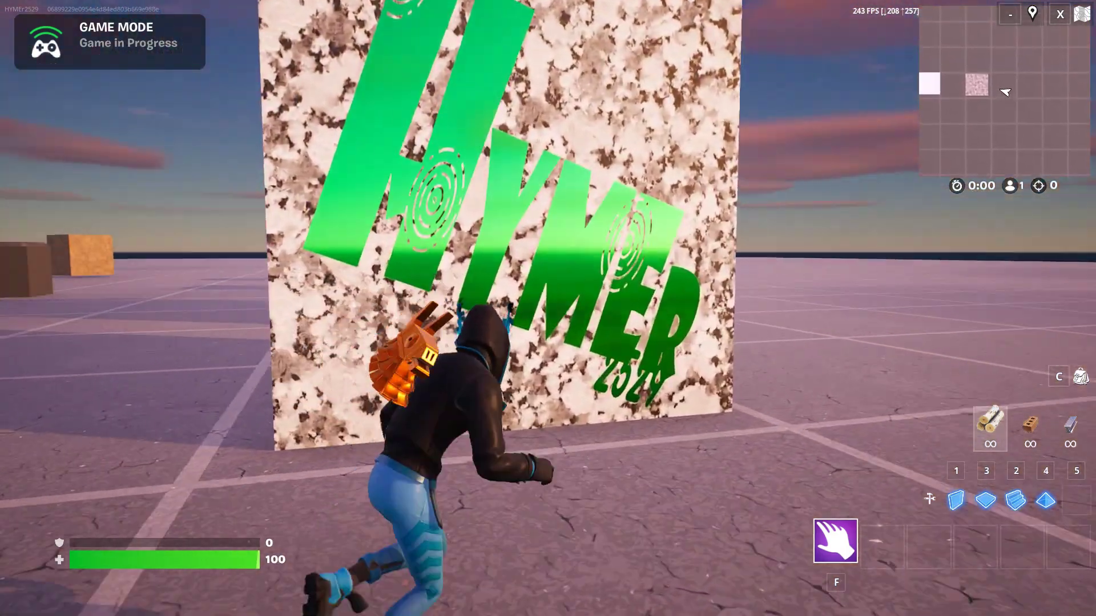
Step: Circle in front of the granite cube's metallic green logo face and back away to view the whole face
{"action": "key", "text": "d"}
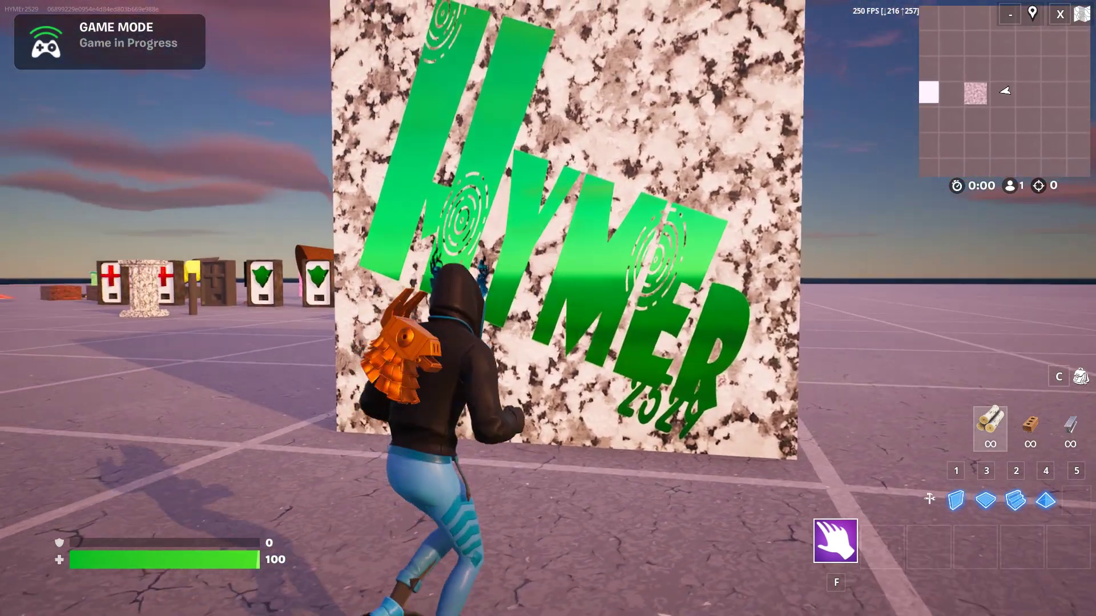
{"action": "key", "text": "a"}
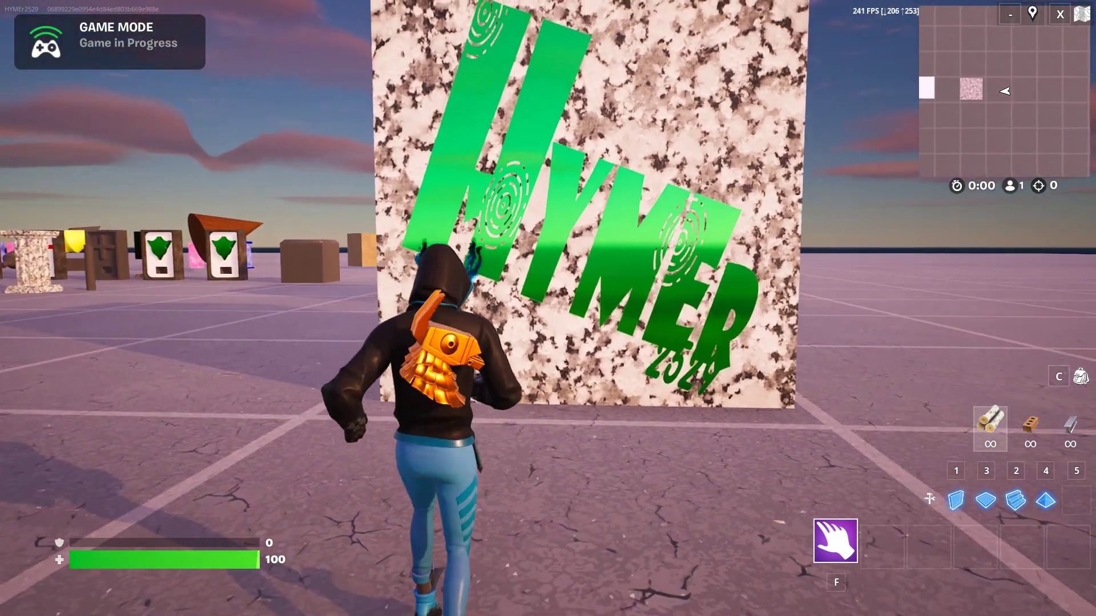
{"action": "key", "text": "s"}
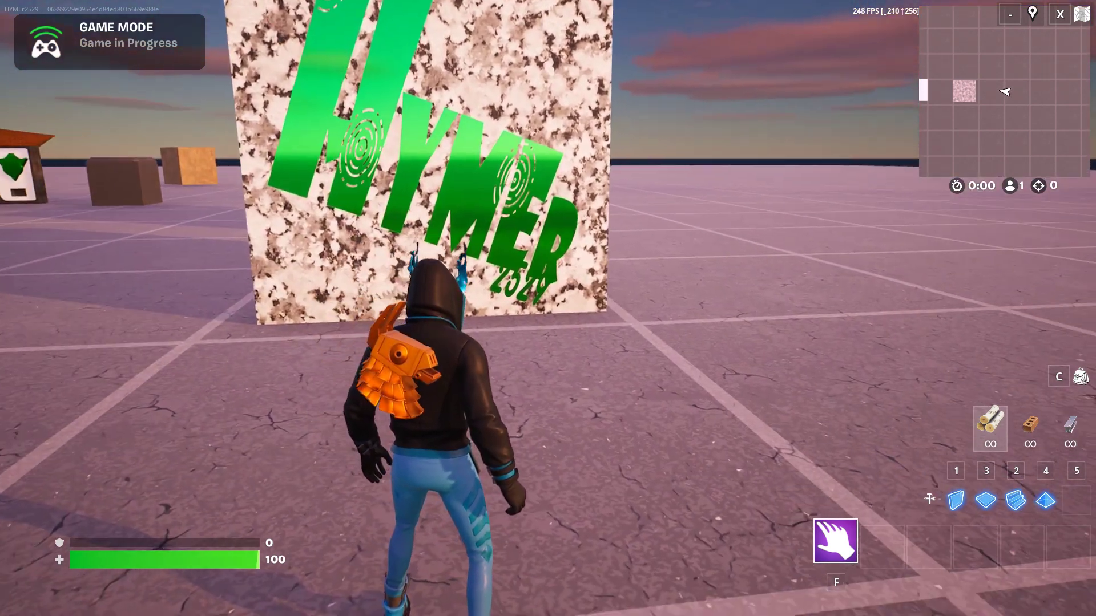
Step: Jump onto the granite cube and across to the white cube to examine the blue and magenta logos on top
{"action": "key", "text": "w"}
{"action": "key", "text": "space"}
{"action": "key", "text": "w"}
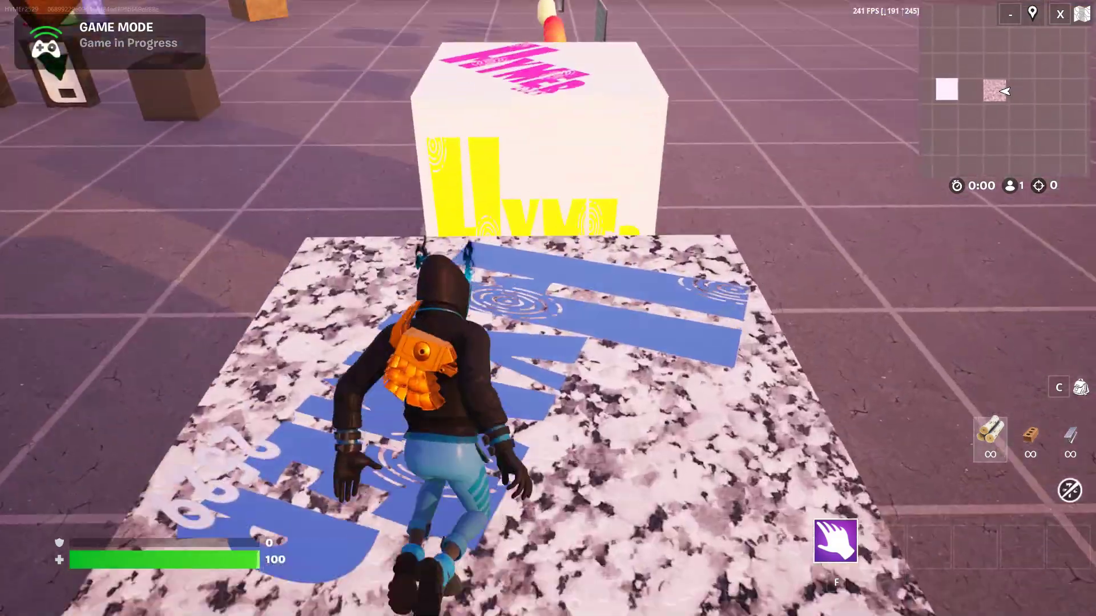
{"action": "key", "text": "space"}
{"action": "key", "text": "w"}
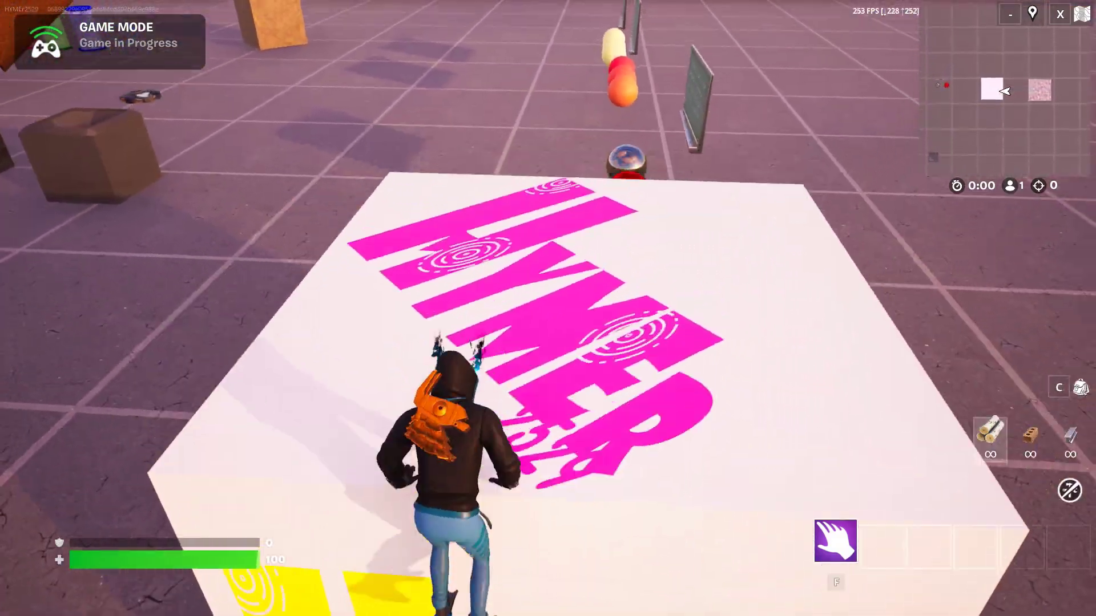
{"action": "key", "text": "w"}
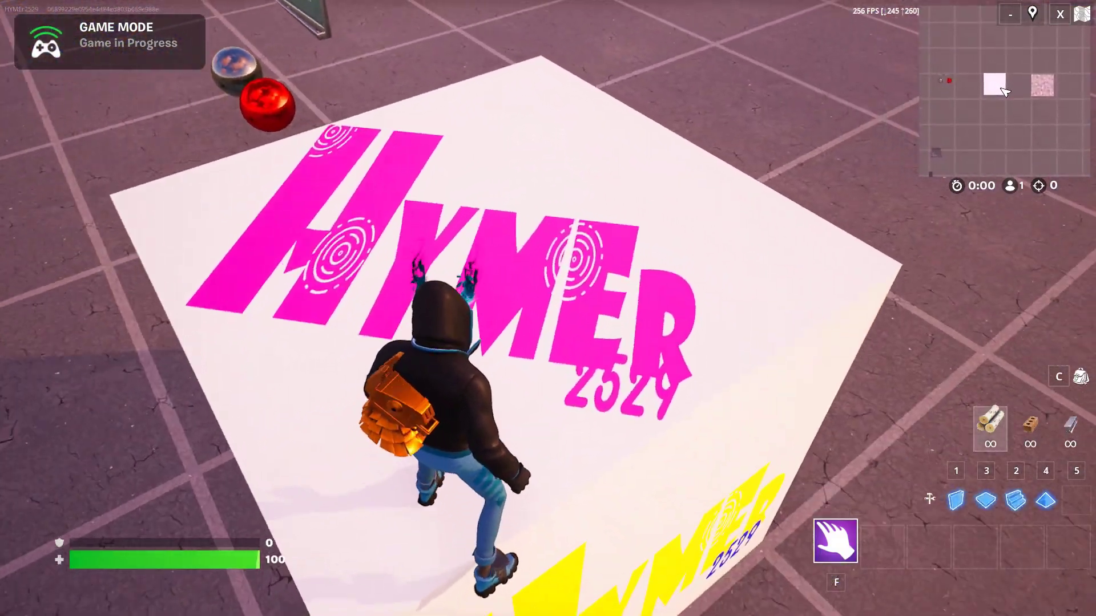
Step: Drop off the white cube and compare its blue and yellow logo faces with the granite cube's red logo face
{"action": "key", "text": "w"}
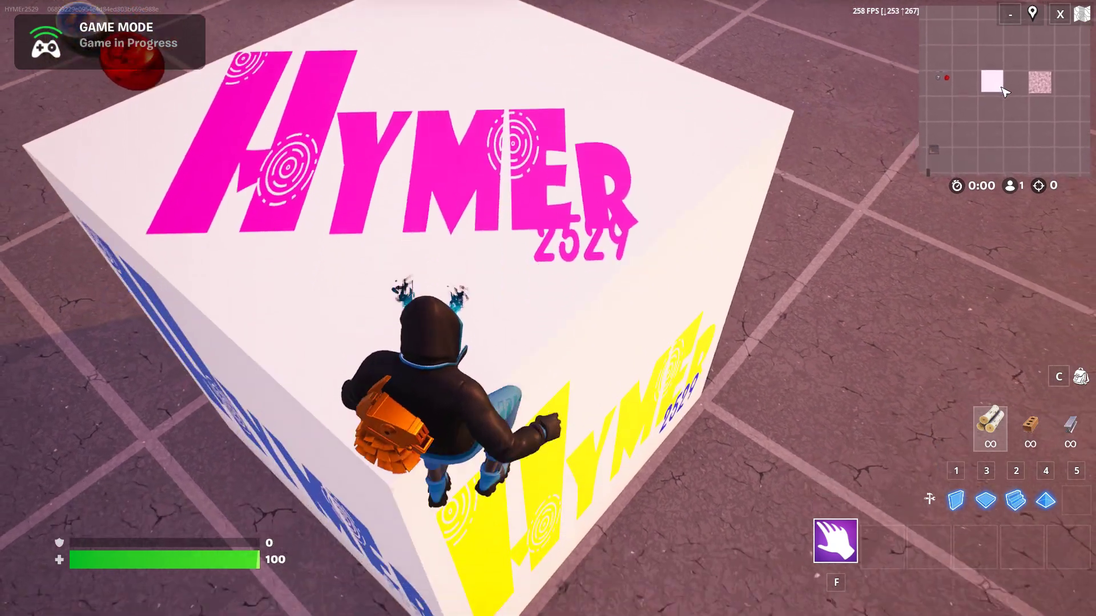
{"action": "key", "text": "w"}
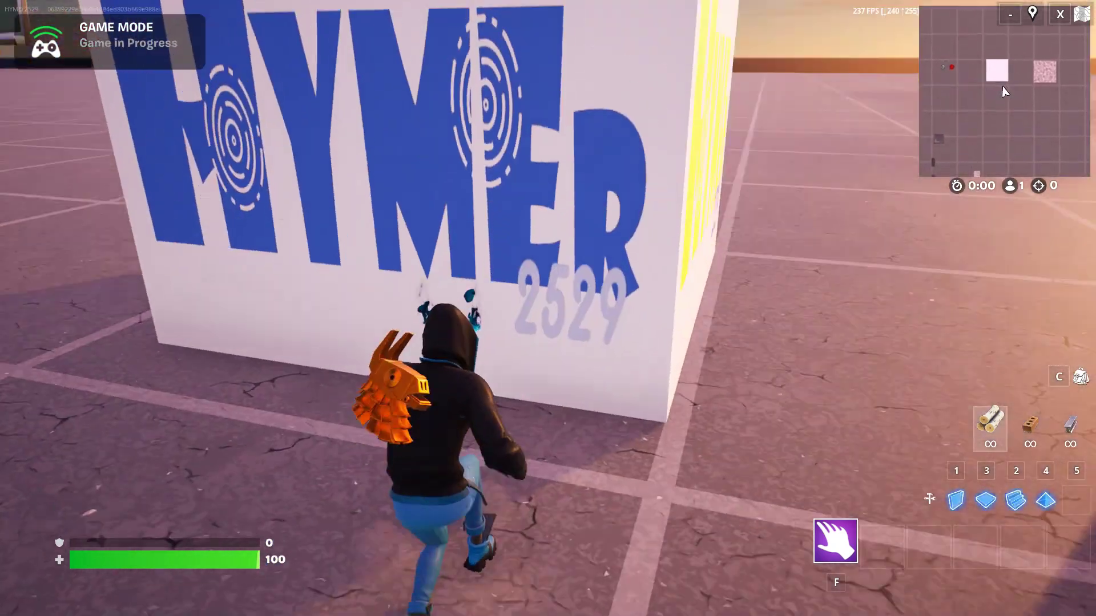
{"action": "key", "text": "w"}
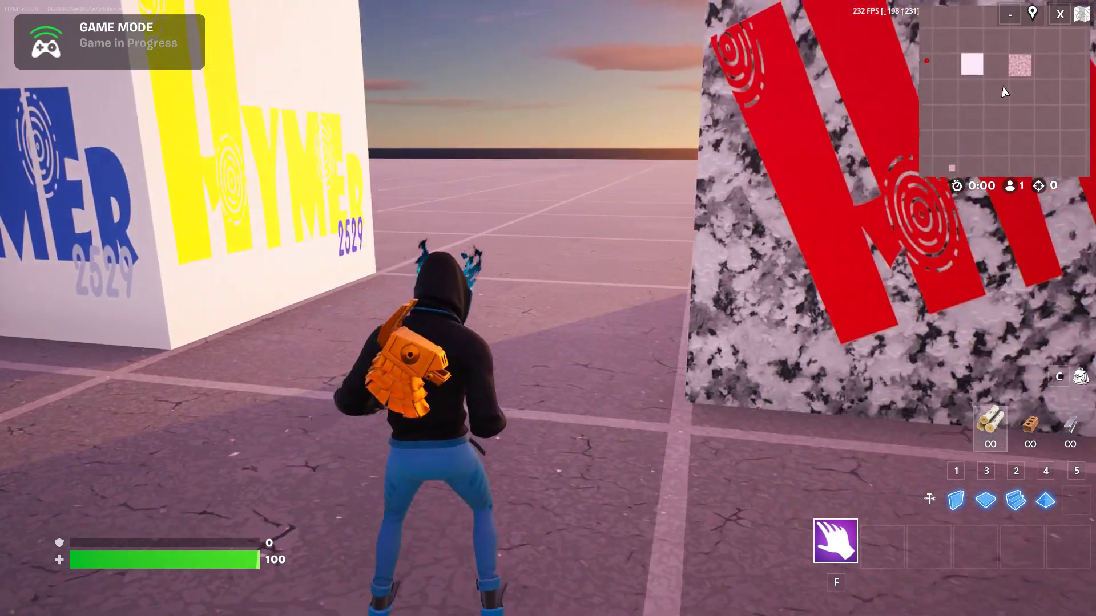
{"action": "key", "text": "d"}
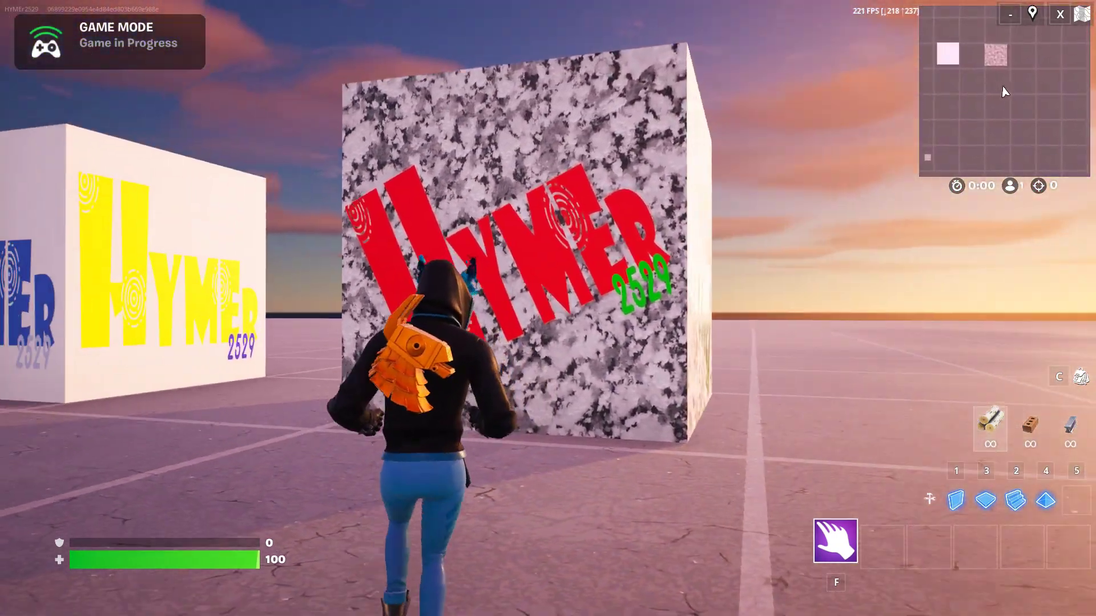
{"action": "key", "text": "d"}
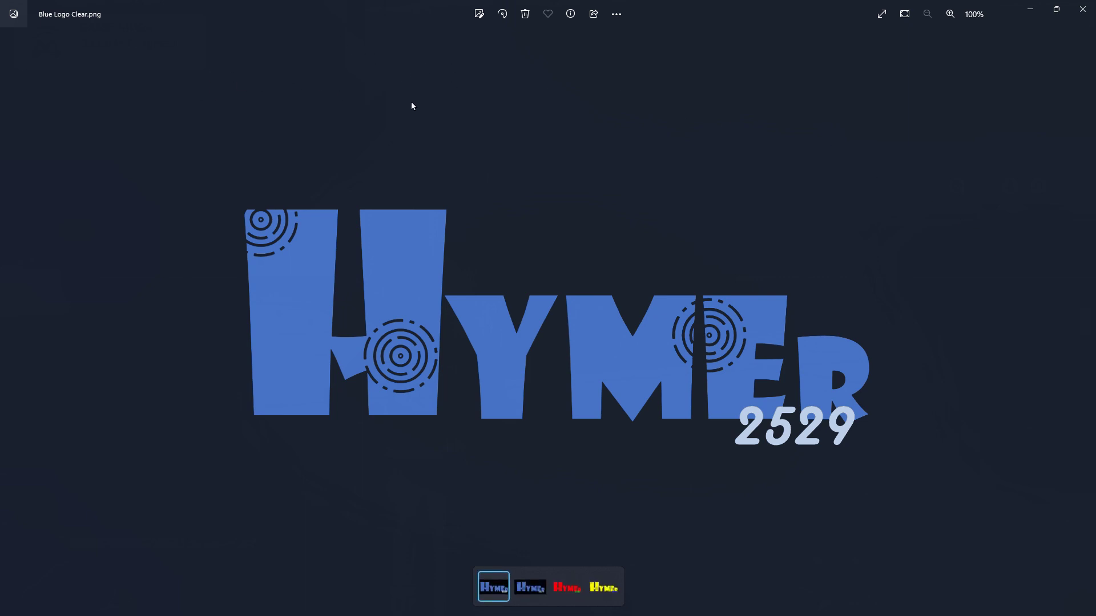
Step: Look through the red, yellow and blue transparent logo PNG images in the image viewer
{"action": "left_click", "coordinate": [566, 593]}
{"action": "left_click", "coordinate": [603, 593]}
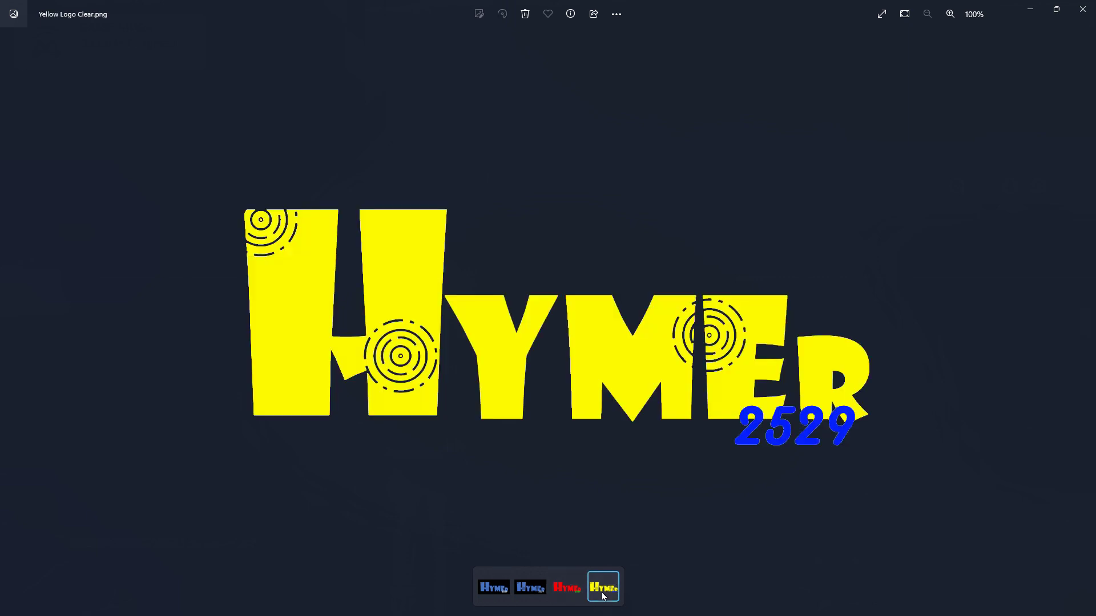
{"action": "left_click", "coordinate": [491, 600]}
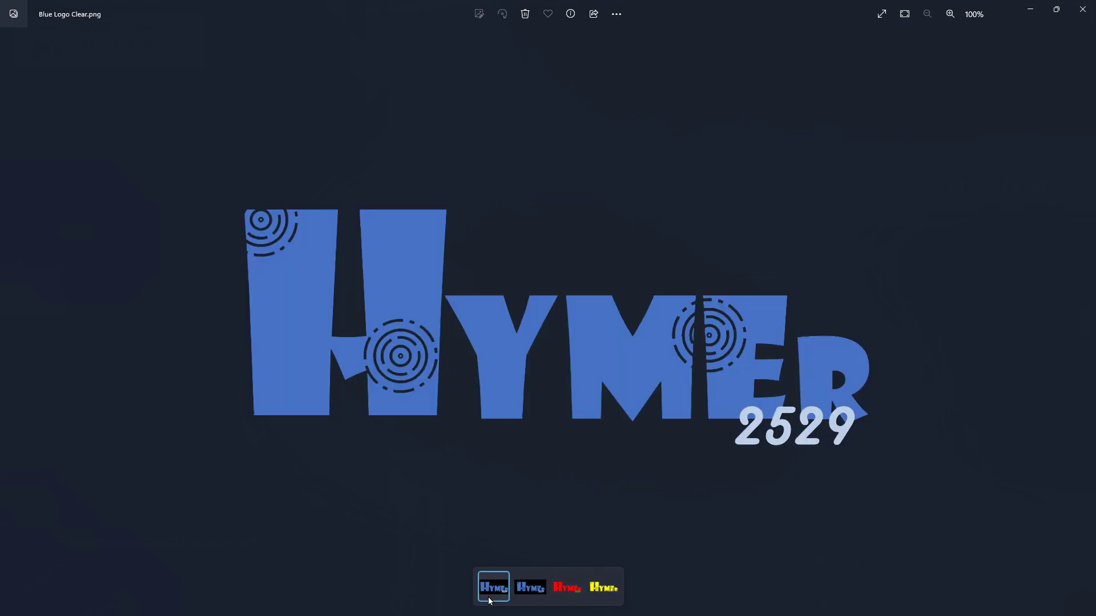
{"action": "left_click", "coordinate": [568, 595]}
{"action": "left_click", "coordinate": [607, 594]}
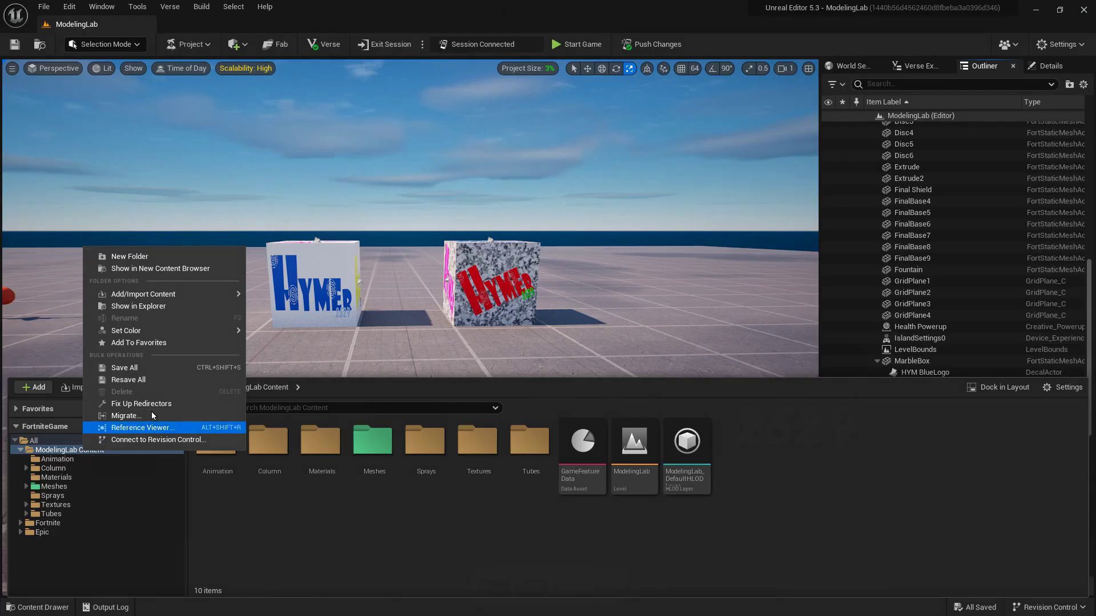
Step: Create a folder named Decals under ModelingLab Content in the Unreal Editor project
{"action": "left_click", "coordinate": [138, 256]}
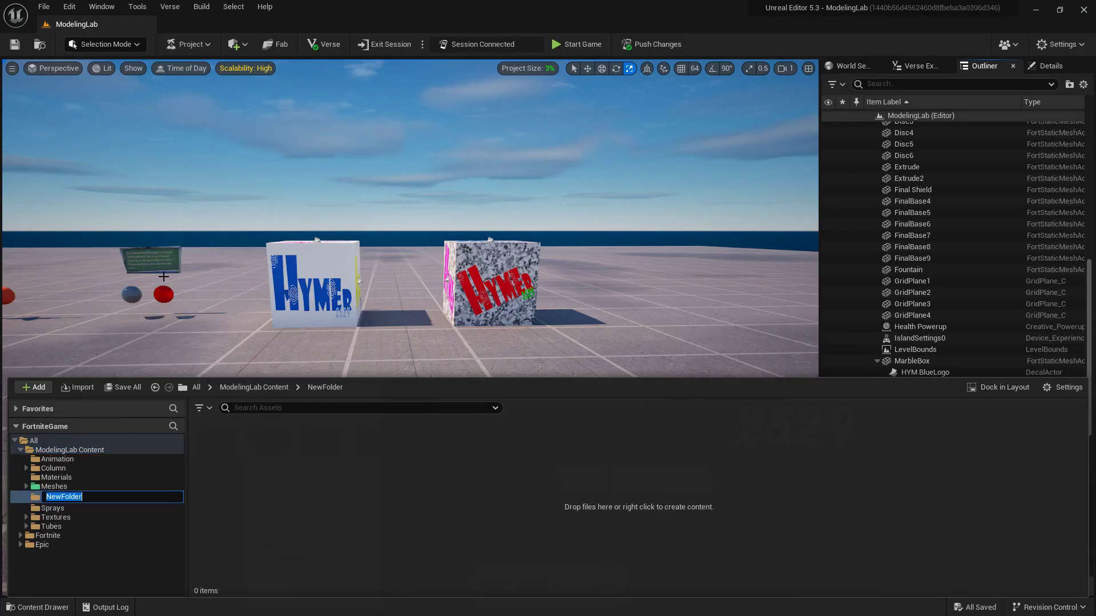
{"action": "type", "text": "dECA"}
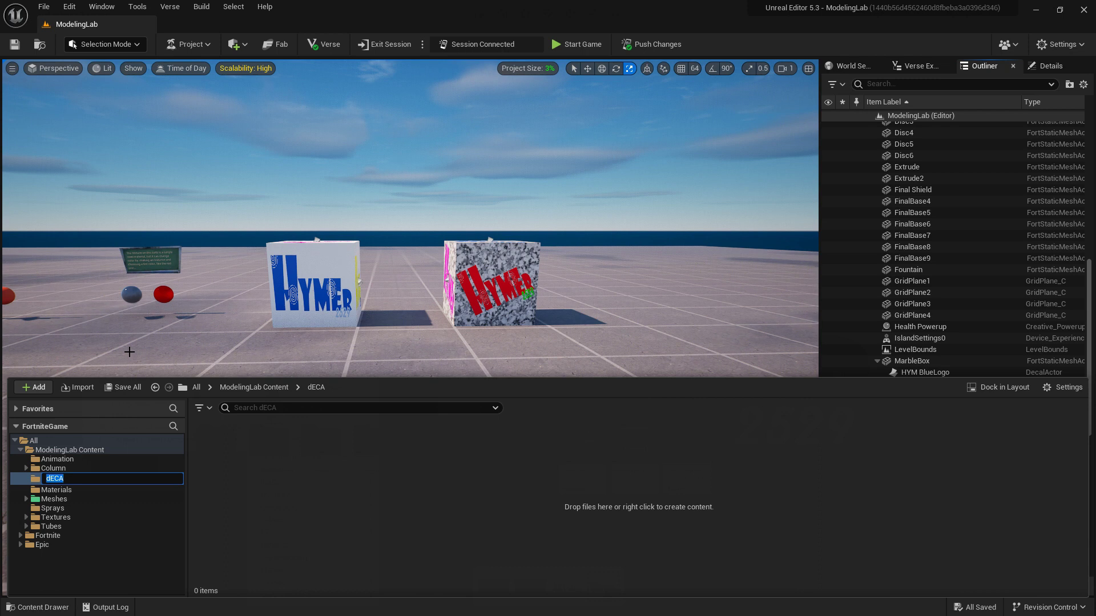
{"action": "type", "text": "cals"}
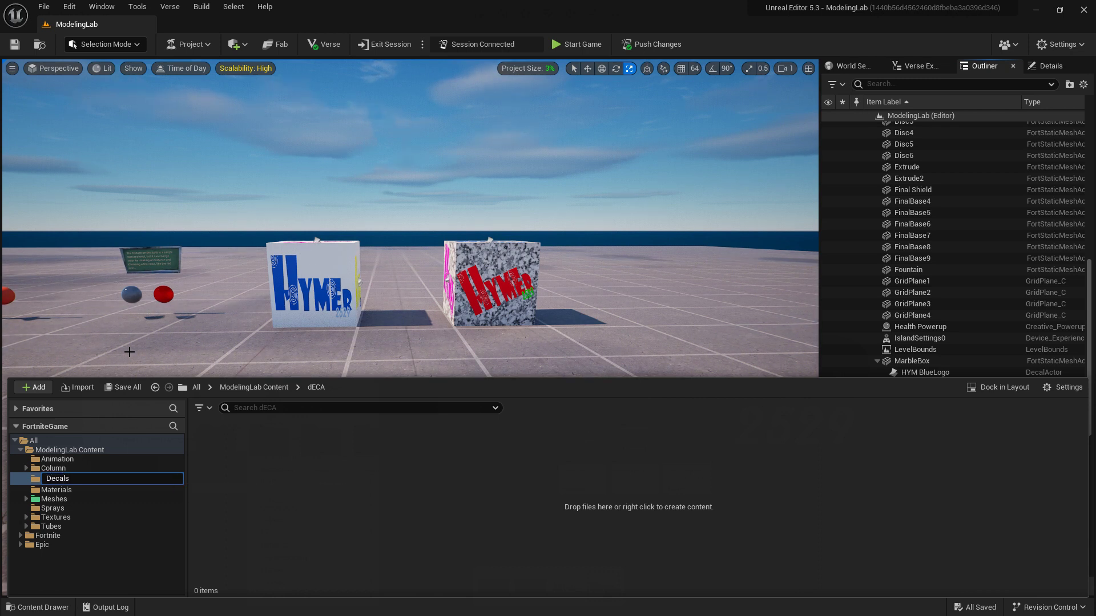
{"action": "key", "text": "Return"}
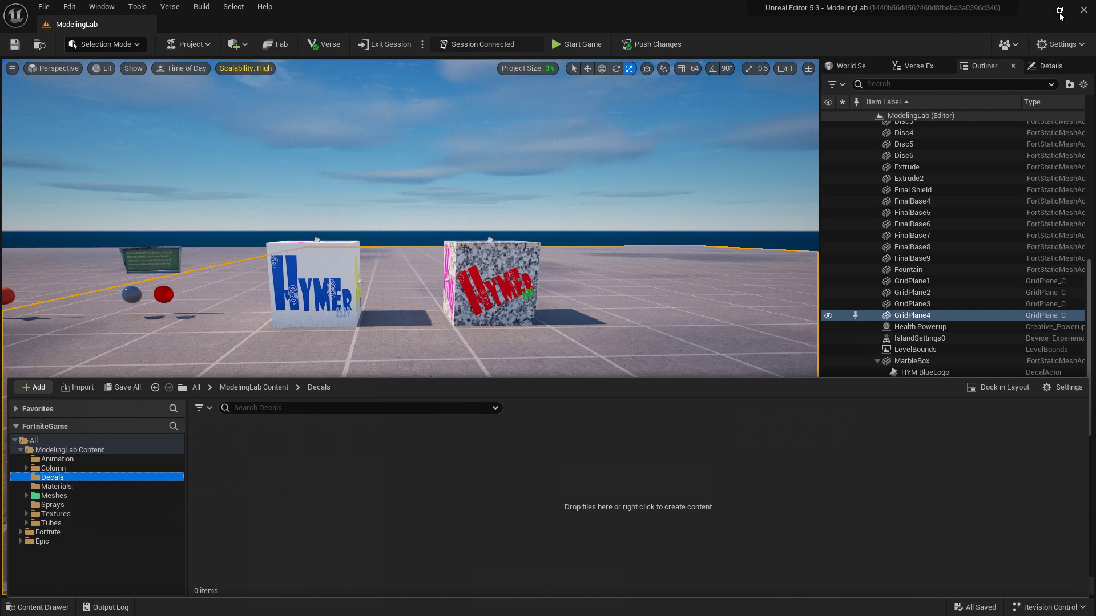
Step: Arrange the editor beside the HYMEr Logos folder window and import Blue Logo Clear.png into the Decals folder
{"action": "left_click", "coordinate": [1059, 13]}
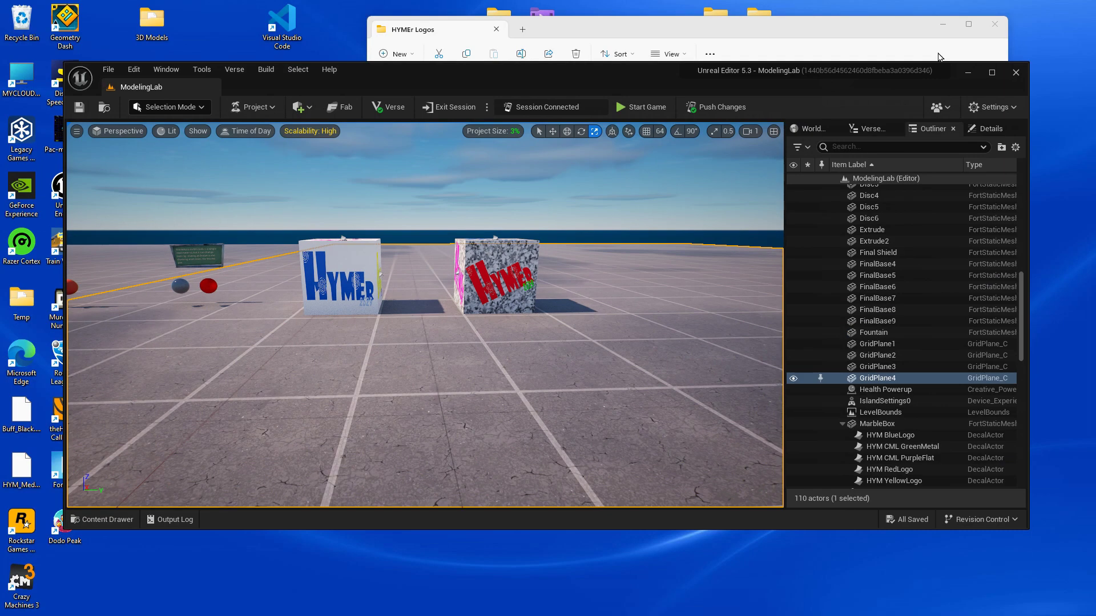
{"action": "left_click_drag", "start_coordinate": [666, 73], "coordinate": [583, 144]}
{"action": "left_click_drag", "start_coordinate": [773, 35], "coordinate": [855, 31]}
{"action": "left_click", "coordinate": [344, 148]}
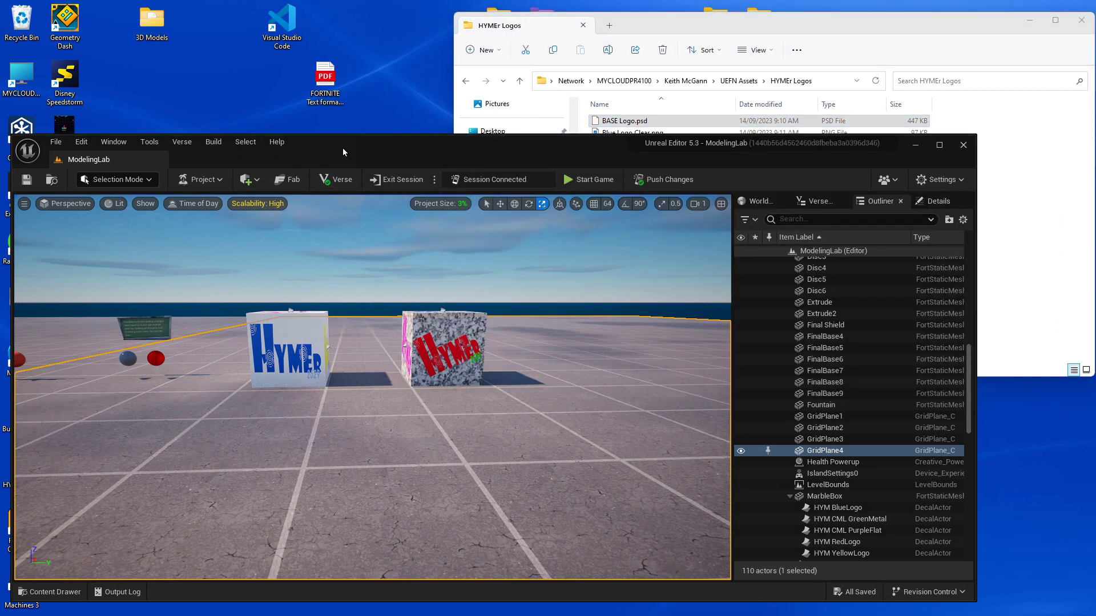
{"action": "key", "text": "ctrl+space"}
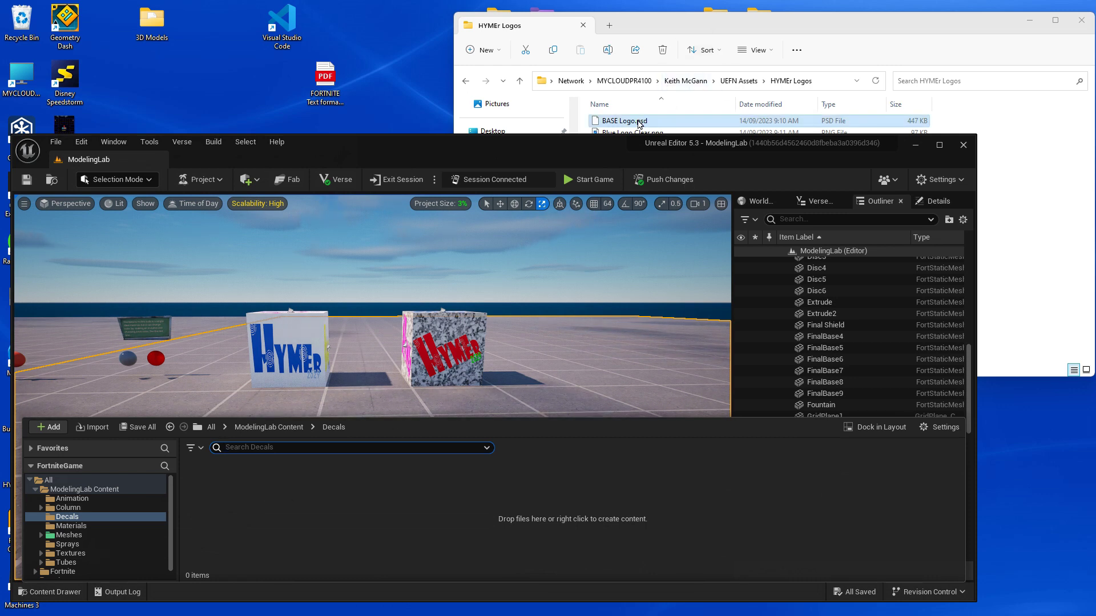
{"action": "left_click_drag", "start_coordinate": [563, 142], "coordinate": [571, 191]}
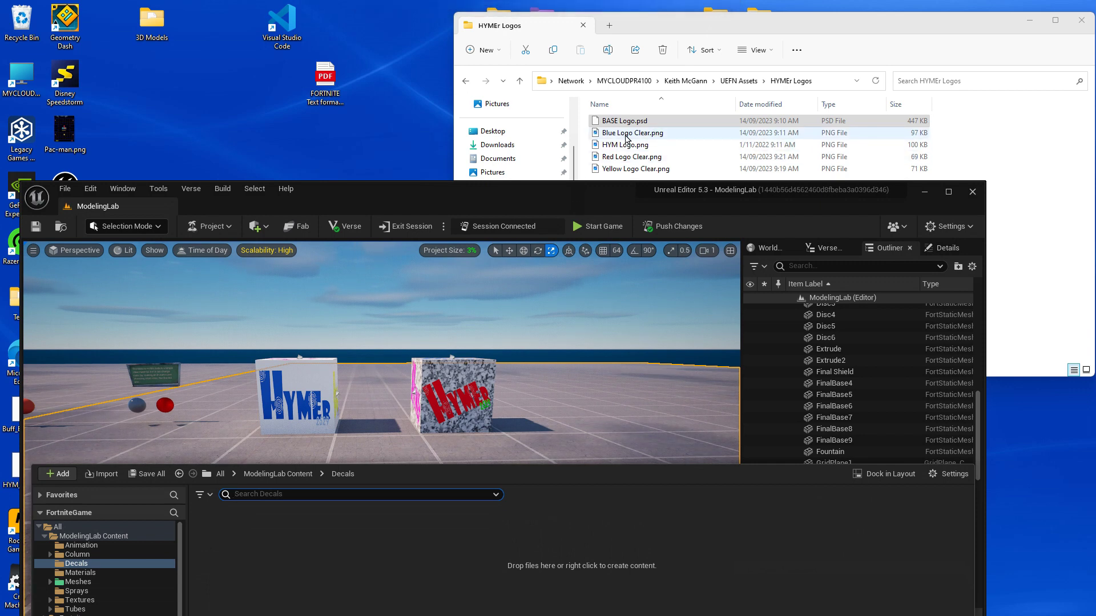
{"action": "left_click_drag", "start_coordinate": [615, 136], "coordinate": [242, 560]}
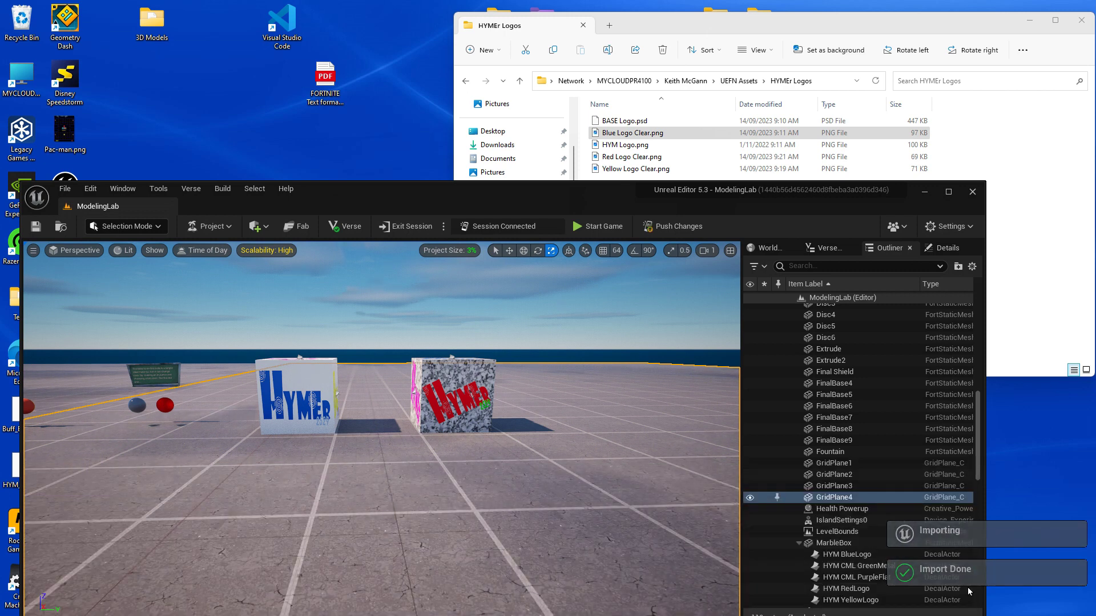
Step: Close the HYMEr Logos folder window and restore the editor to full screen
{"action": "left_click", "coordinate": [925, 30]}
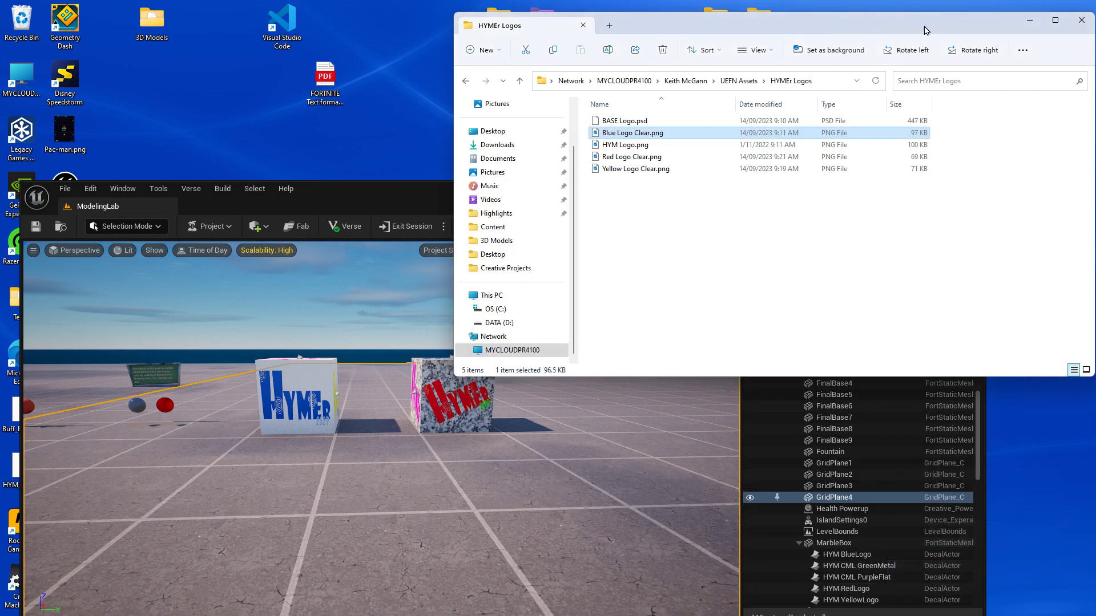
{"action": "left_click", "coordinate": [1079, 22]}
{"action": "left_click_drag", "start_coordinate": [574, 190], "coordinate": [651, 63]}
{"action": "left_click", "coordinate": [1027, 64]}
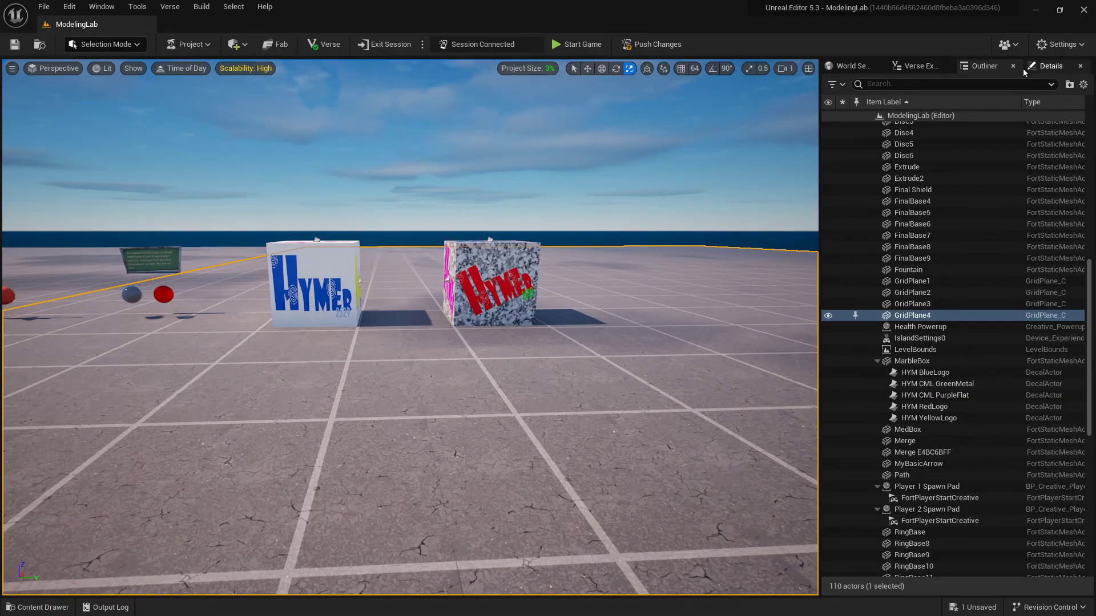
Step: Check the imported blue logo texture in the Decals folder and save the unsaved content
{"action": "key", "text": "ctrl+space"}
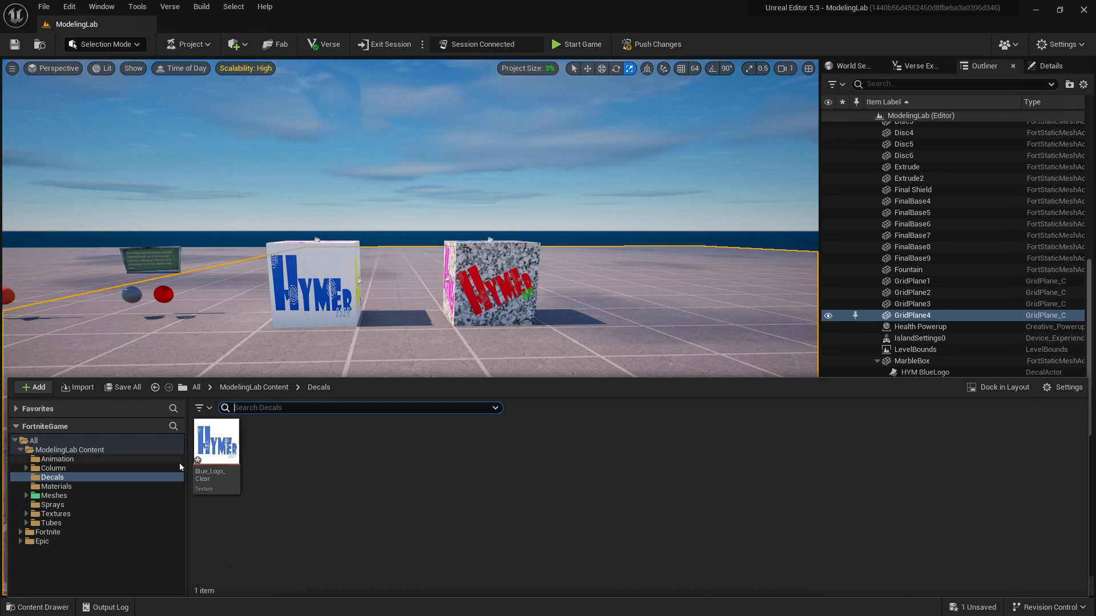
{"action": "left_click", "coordinate": [974, 608]}
{"action": "left_click", "coordinate": [639, 444]}
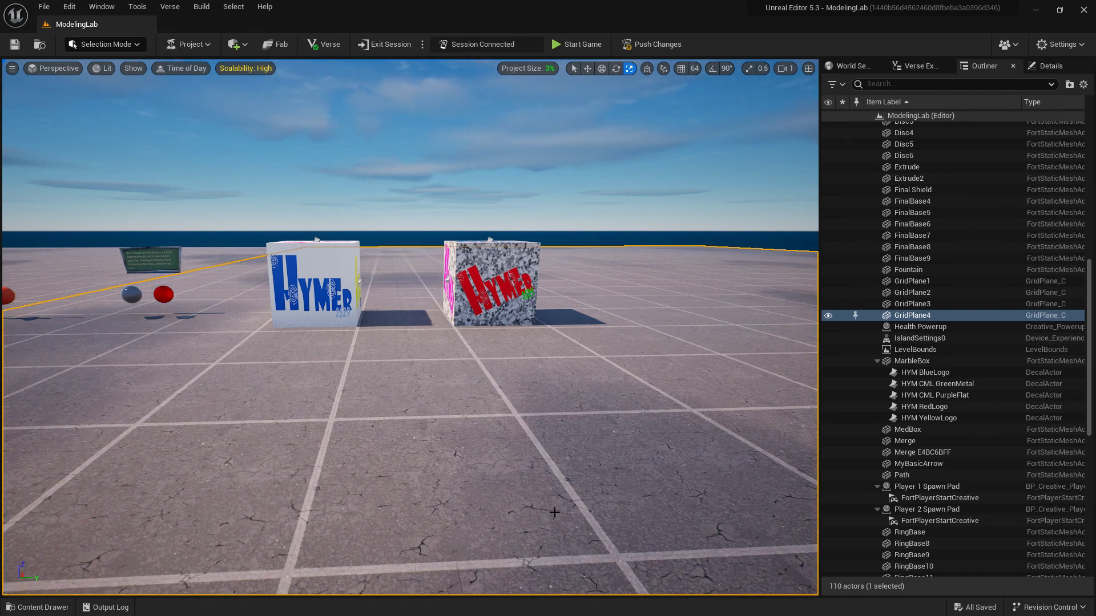
Step: Create a material named M_LogoDemo in the Decals folder
{"action": "key", "text": "ctrl+space"}
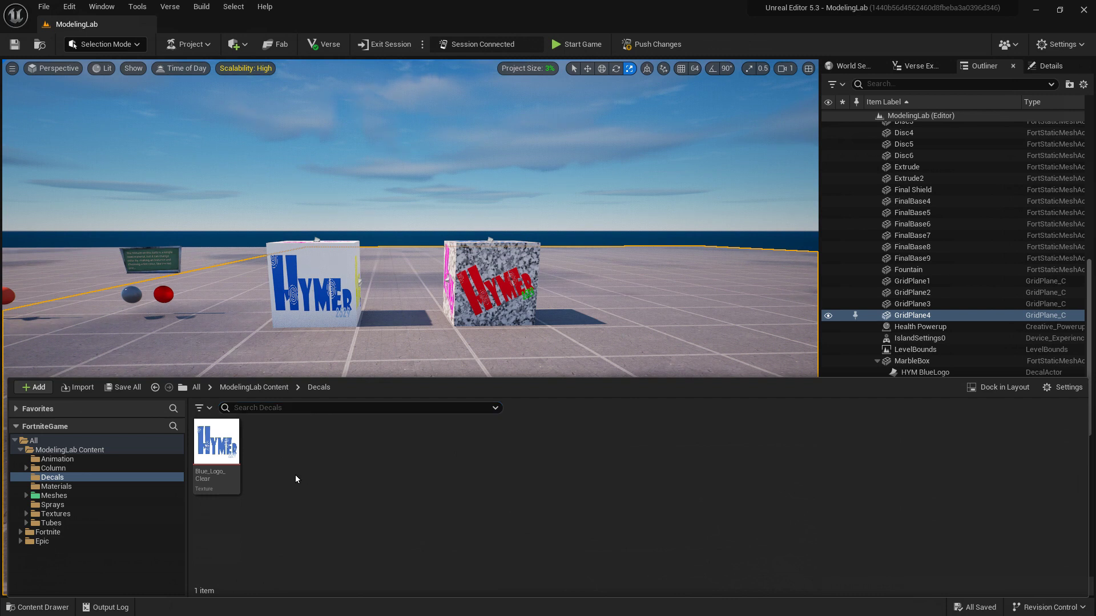
{"action": "right_click", "coordinate": [295, 476]}
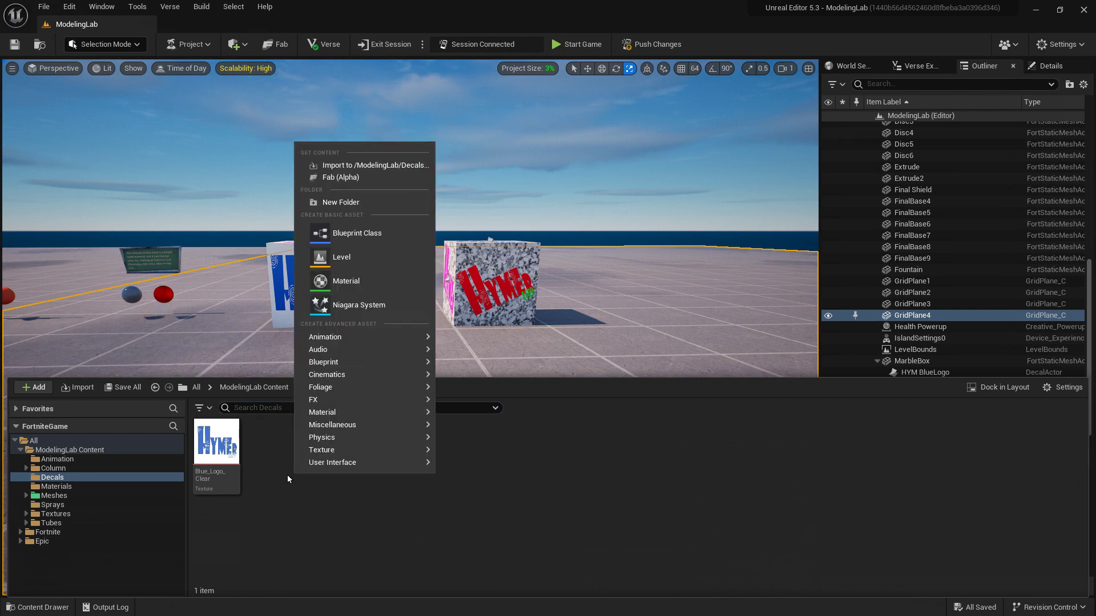
{"action": "mouse_move", "coordinate": [321, 450]}
{"action": "mouse_move", "coordinate": [393, 468]}
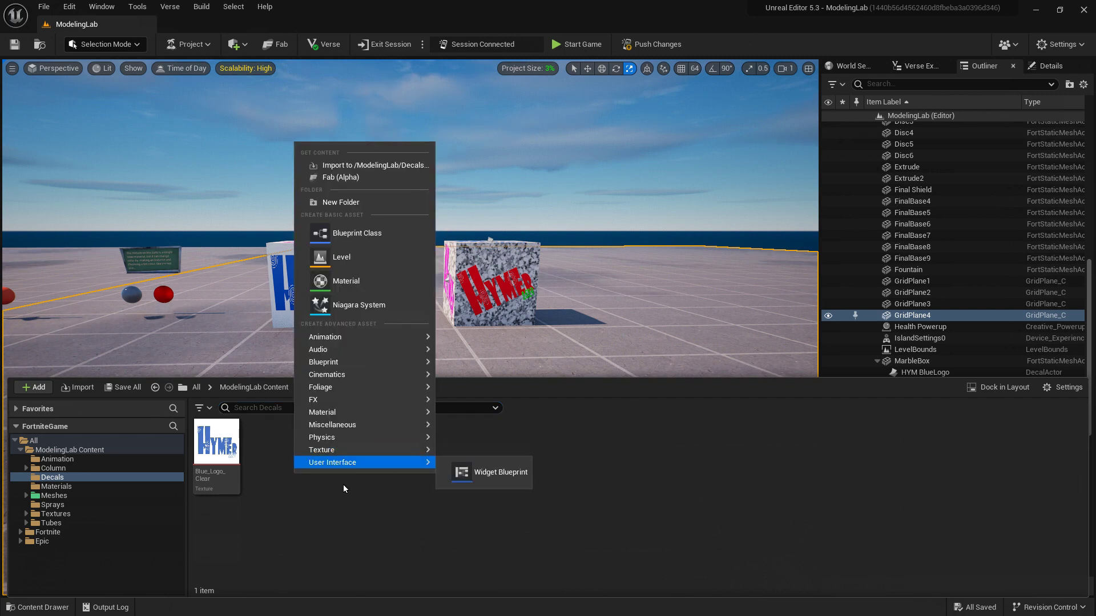
{"action": "mouse_move", "coordinate": [344, 414]}
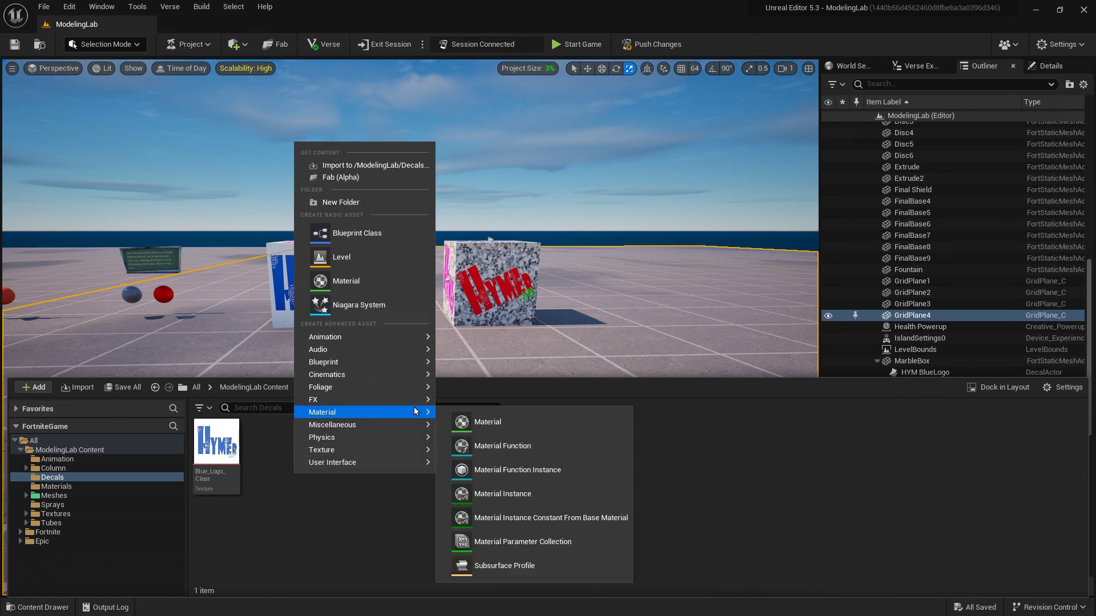
{"action": "left_click", "coordinate": [511, 422]}
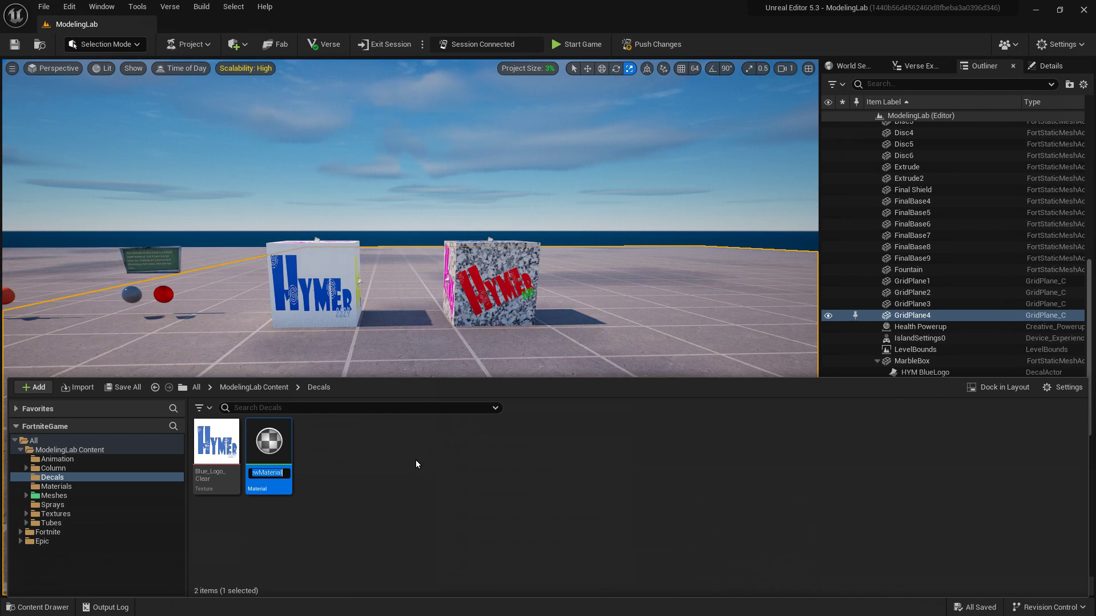
{"action": "type", "text": "M_"}
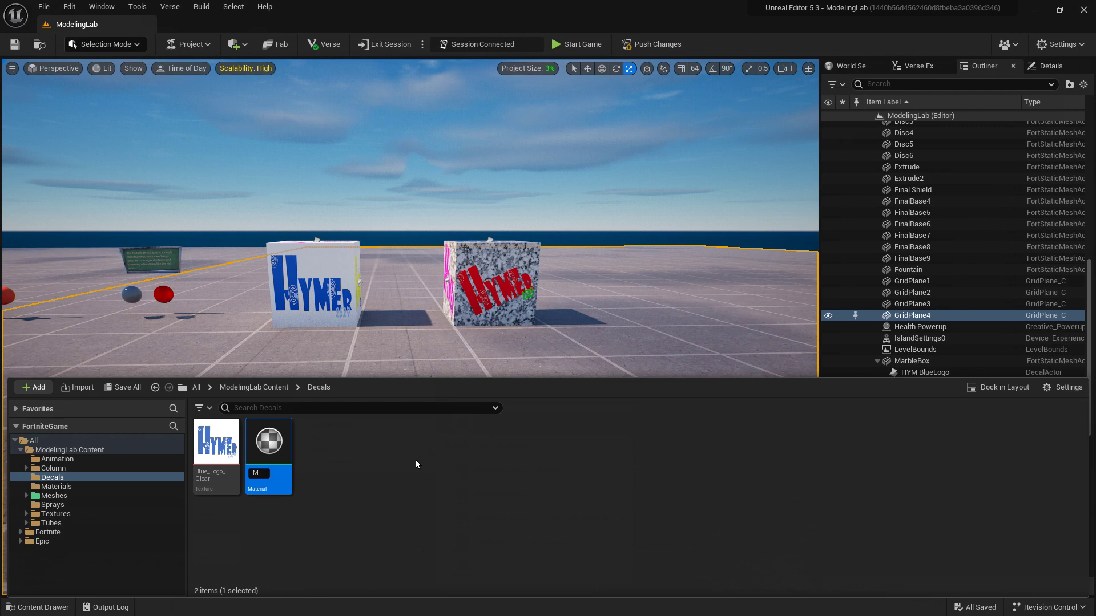
{"action": "type", "text": "Logo"}
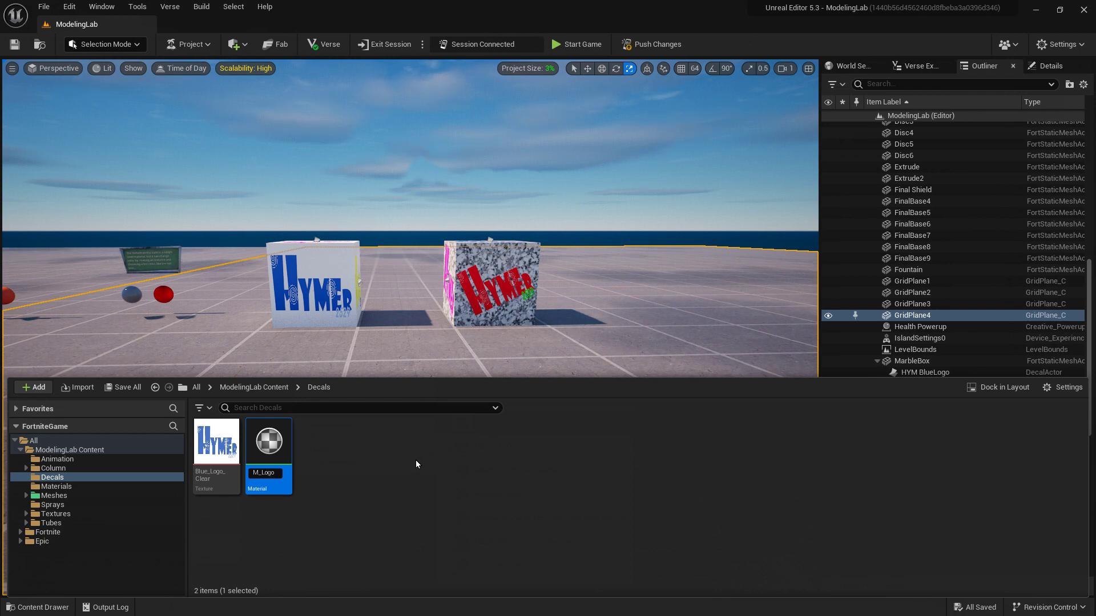
{"action": "type", "text": "Demo"}
{"action": "key", "text": "Return"}
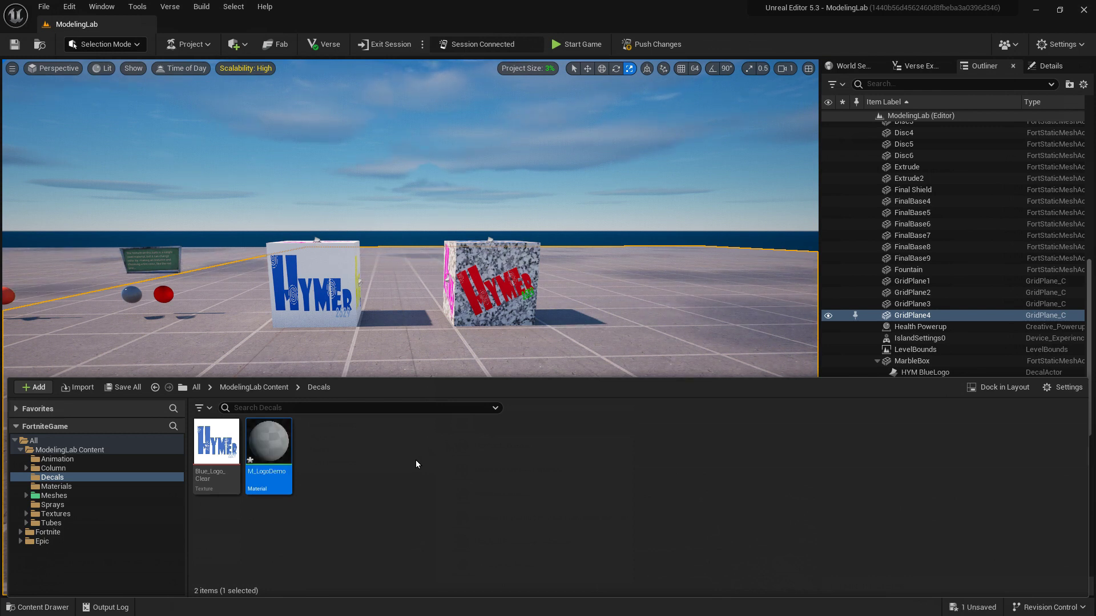
Step: Open the M_LogoDemo material and set its material domain to Deferred Decal and its blend mode to Translucent
{"action": "double_click", "coordinate": [285, 456]}
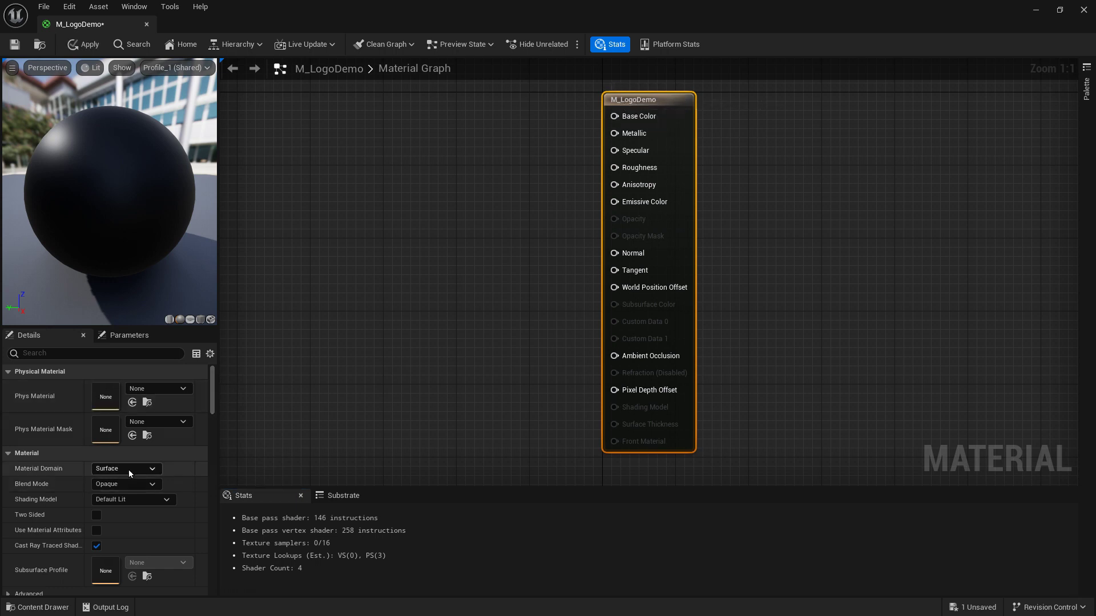
{"action": "left_click", "coordinate": [151, 469]}
{"action": "left_click", "coordinate": [151, 491]}
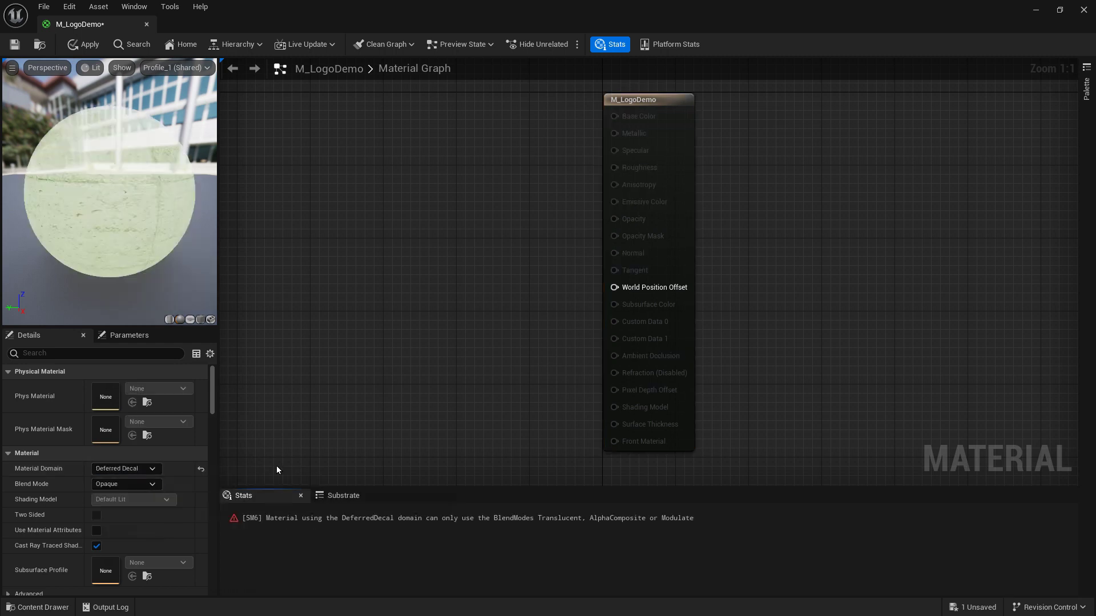
{"action": "left_click", "coordinate": [152, 484]}
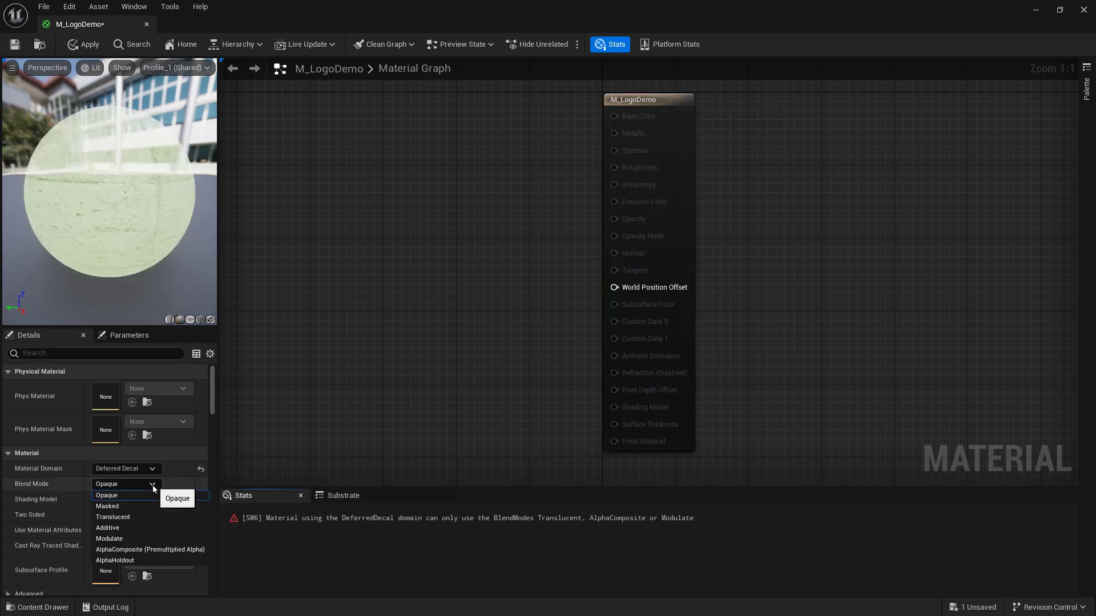
{"action": "left_click", "coordinate": [146, 517]}
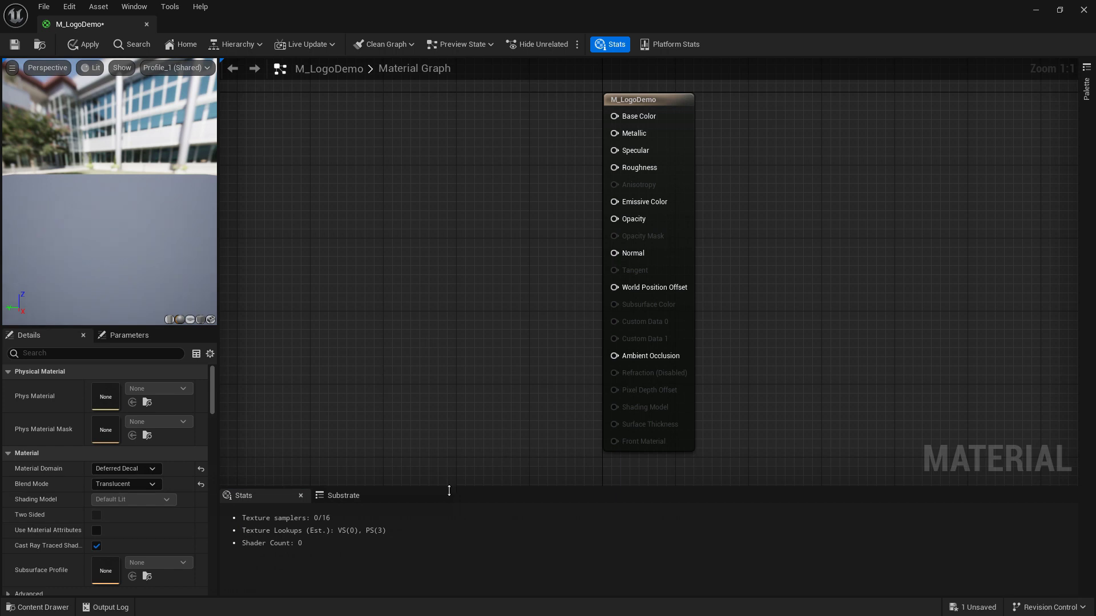
Step: Add the Blue_Logo_Clear texture to the material graph and connect its RGB to Base Color and its alpha to Opacity
{"action": "key", "text": "ctrl+space"}
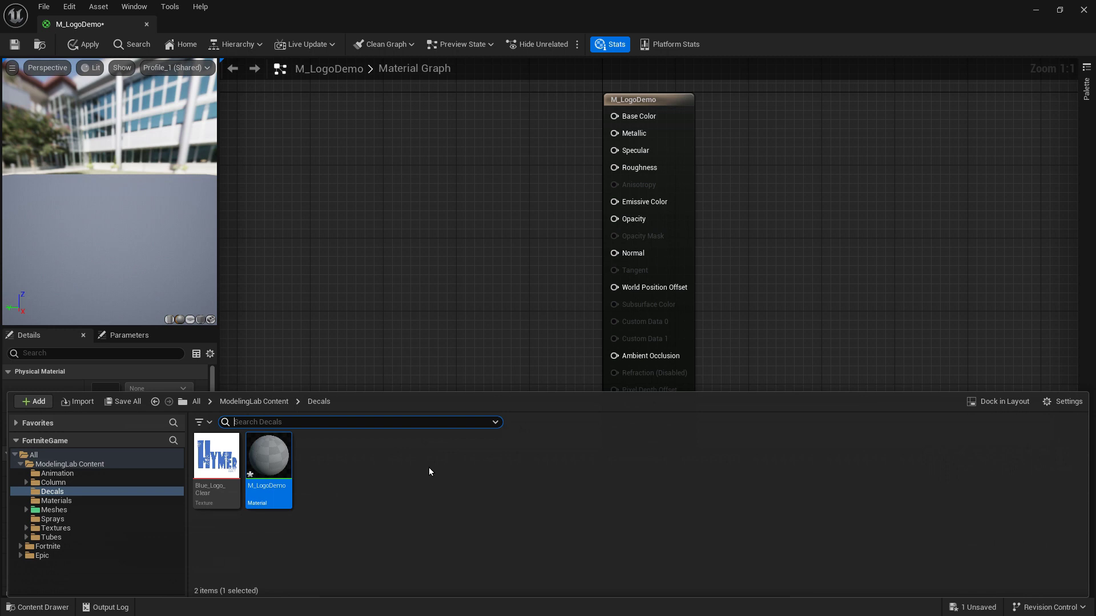
{"action": "left_click_drag", "start_coordinate": [217, 457], "coordinate": [305, 148]}
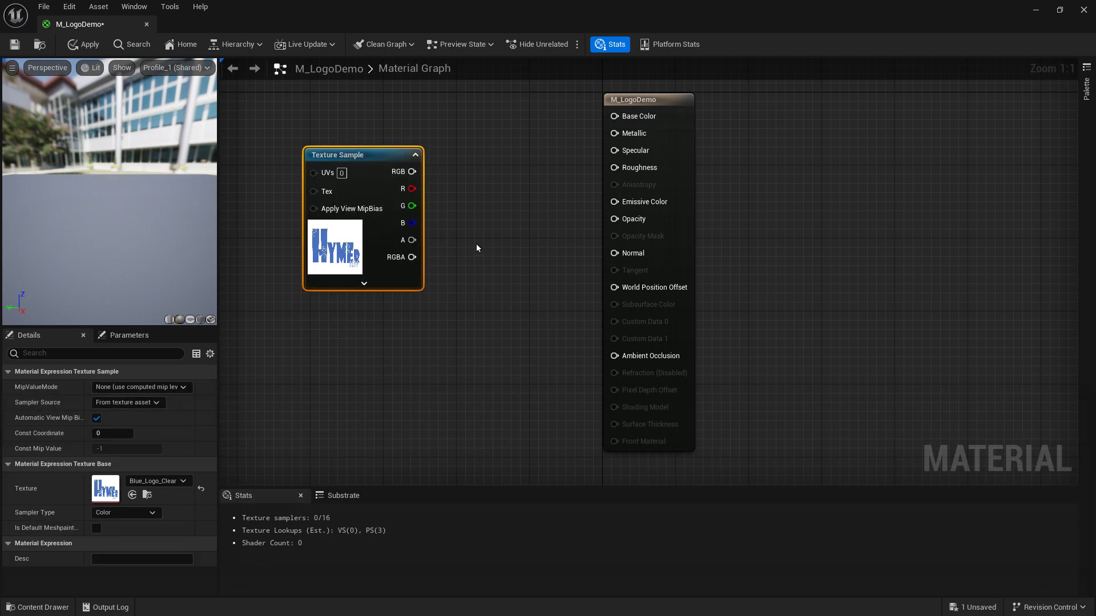
{"action": "left_click_drag", "start_coordinate": [411, 171], "coordinate": [613, 117]}
{"action": "left_click_drag", "start_coordinate": [369, 156], "coordinate": [357, 129]}
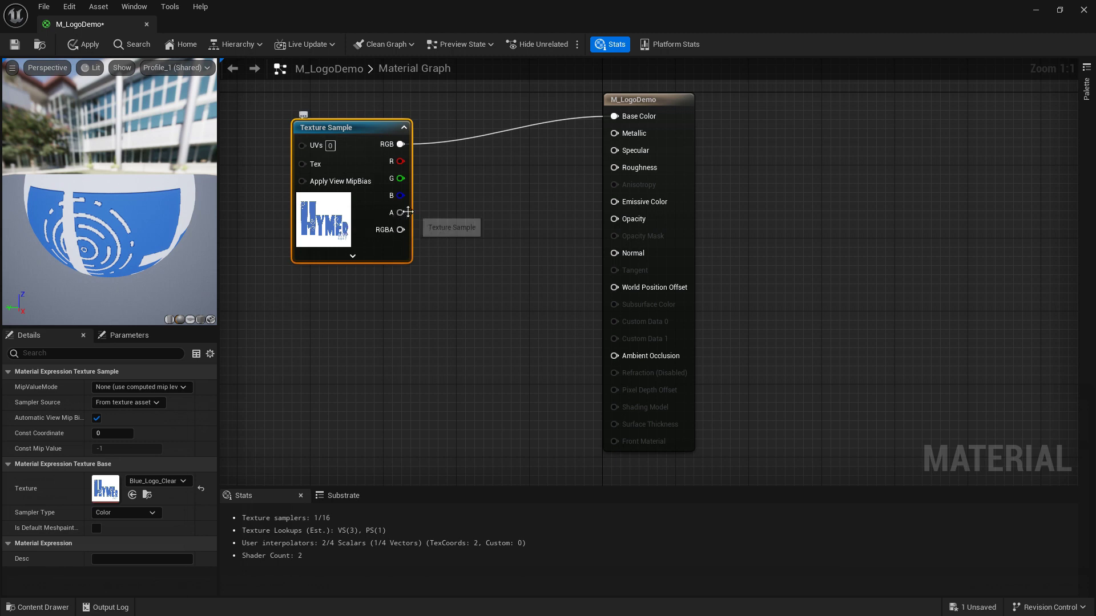
{"action": "left_click_drag", "start_coordinate": [408, 212], "coordinate": [614, 220]}
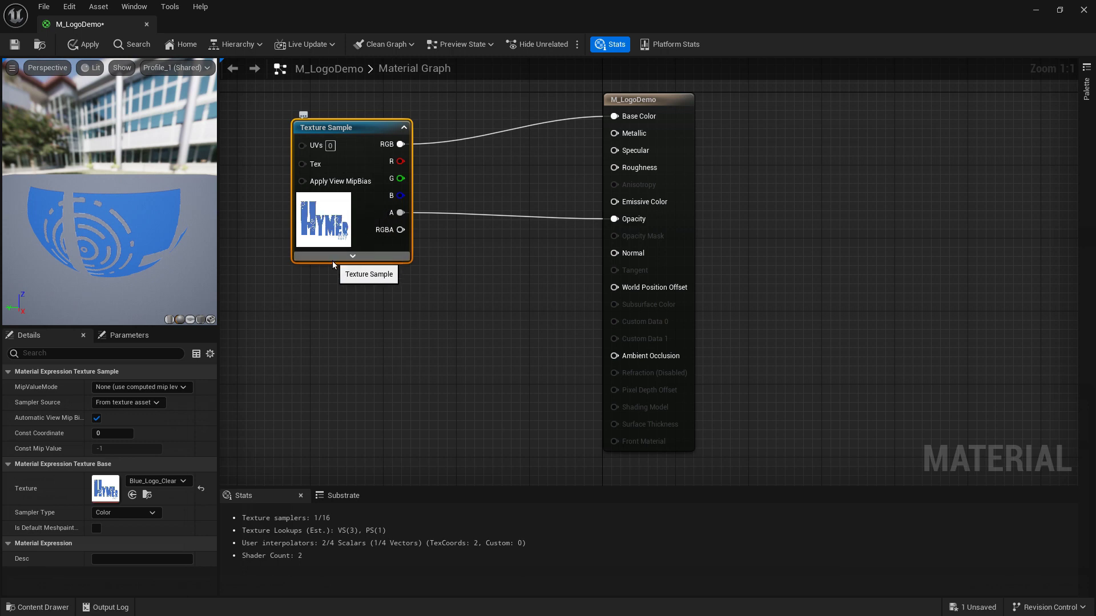
{"action": "left_click_drag", "start_coordinate": [345, 126], "coordinate": [351, 118]}
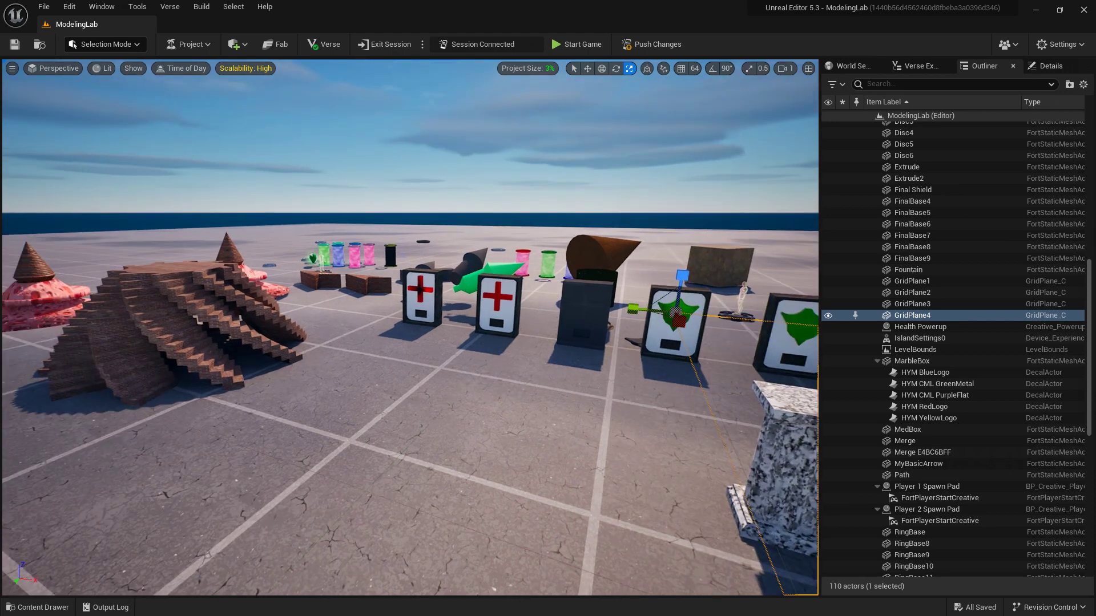
Step: Place the M_LogoDemo material as a decal on top of the brick circular stairway in the level
{"action": "key", "text": "w"}
{"action": "right_click_drag", "start_coordinate": [409, 327], "coordinate": [205, 240]}
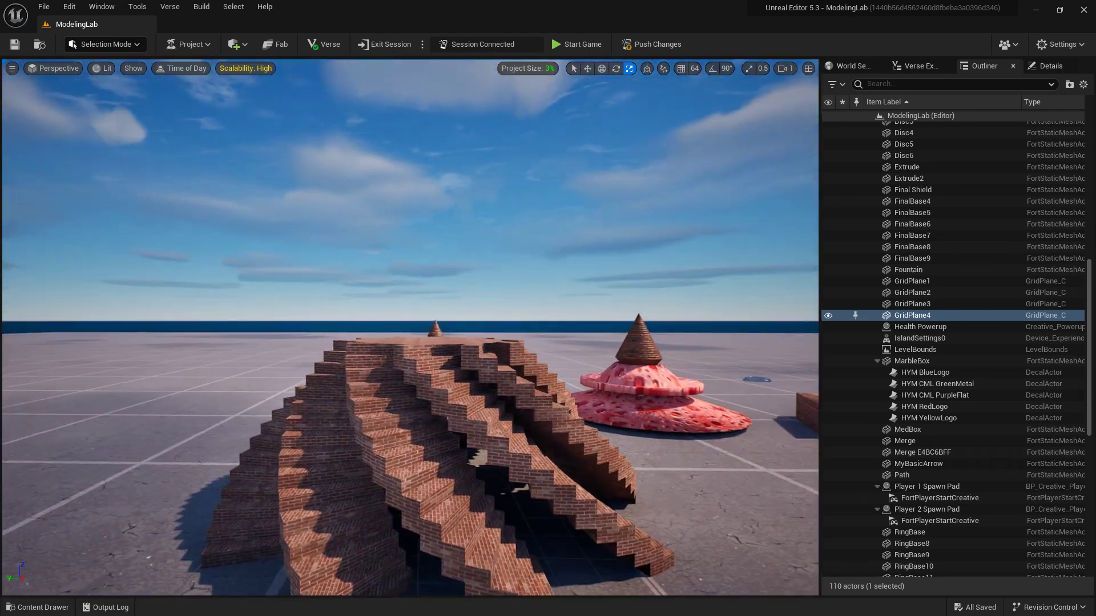
{"action": "key", "text": "s"}
{"action": "right_click_drag", "start_coordinate": [291, 371], "coordinate": [291, 462]}
{"action": "key", "text": "w"}
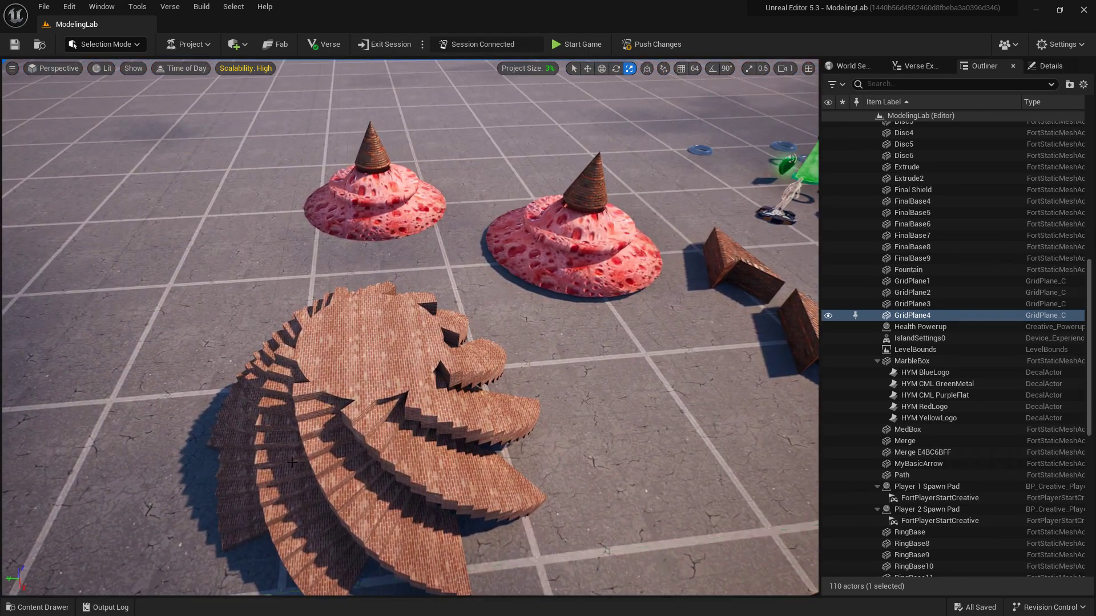
{"action": "key", "text": "ctrl+space"}
{"action": "left_click_drag", "start_coordinate": [379, 378], "coordinate": [327, 395]}
{"action": "key", "text": "f"}
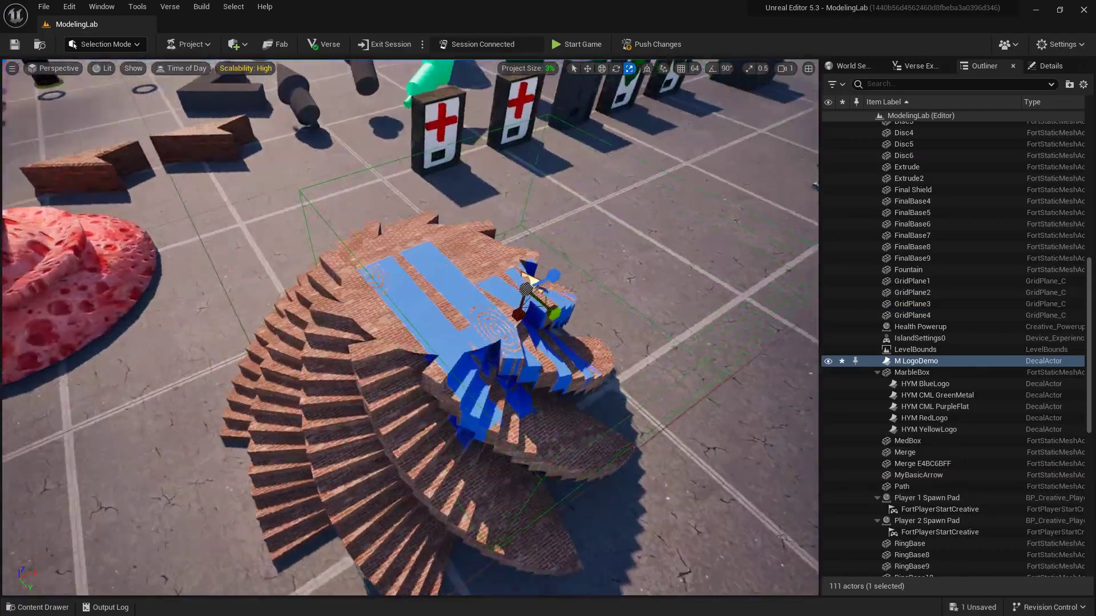
Step: Scale down the projection depth of the M_LogoDemo decal so it covers only the upper part of the stairway
{"action": "right_click_drag", "start_coordinate": [410, 327], "coordinate": [467, 359]}
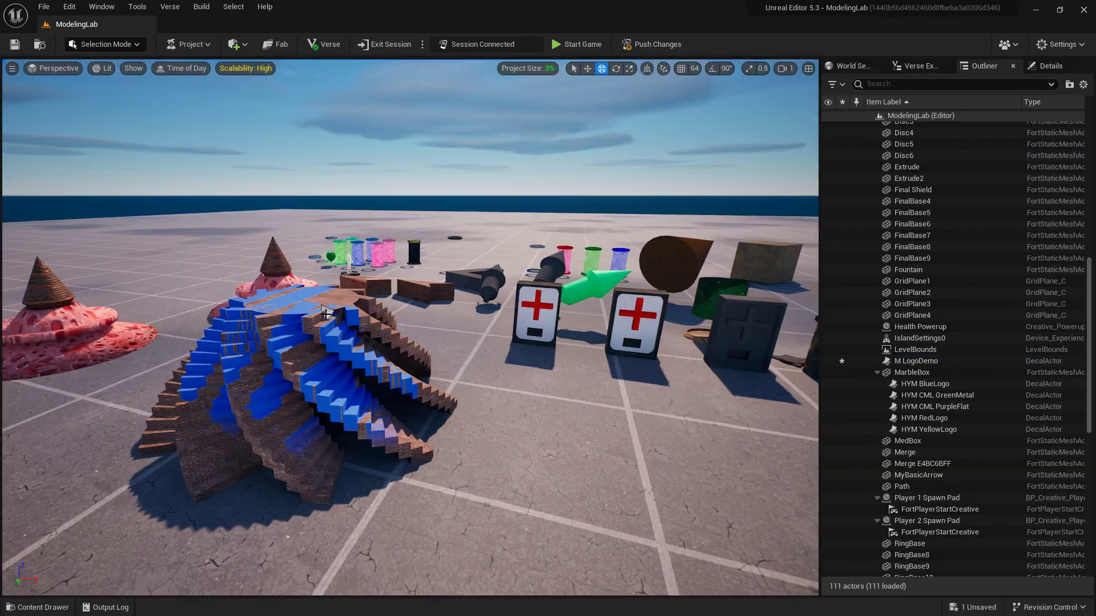
{"action": "left_click", "coordinate": [329, 314]}
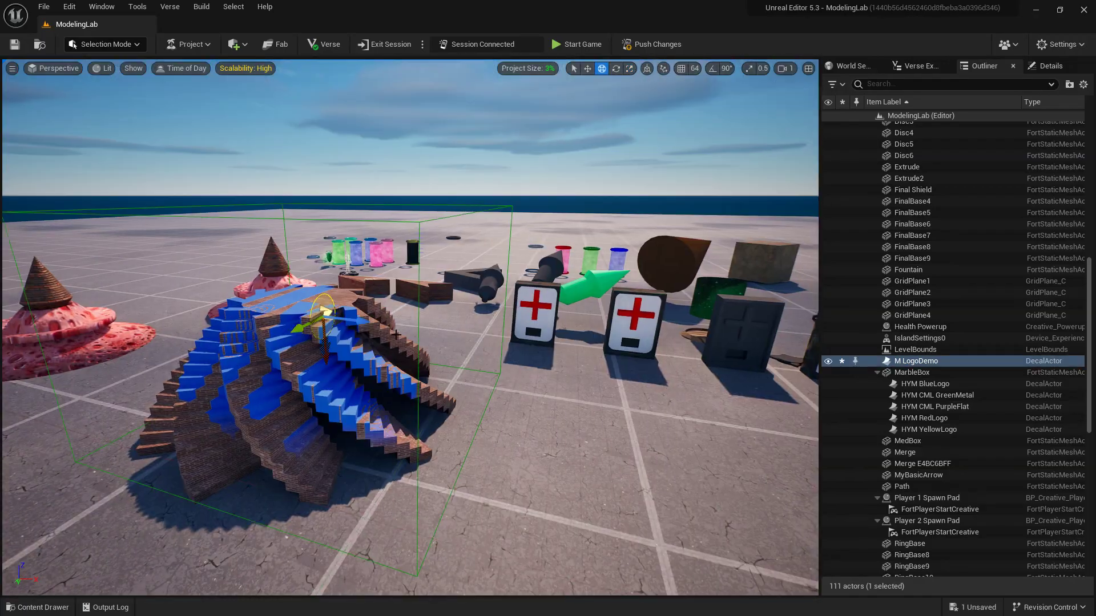
{"action": "key", "text": "r"}
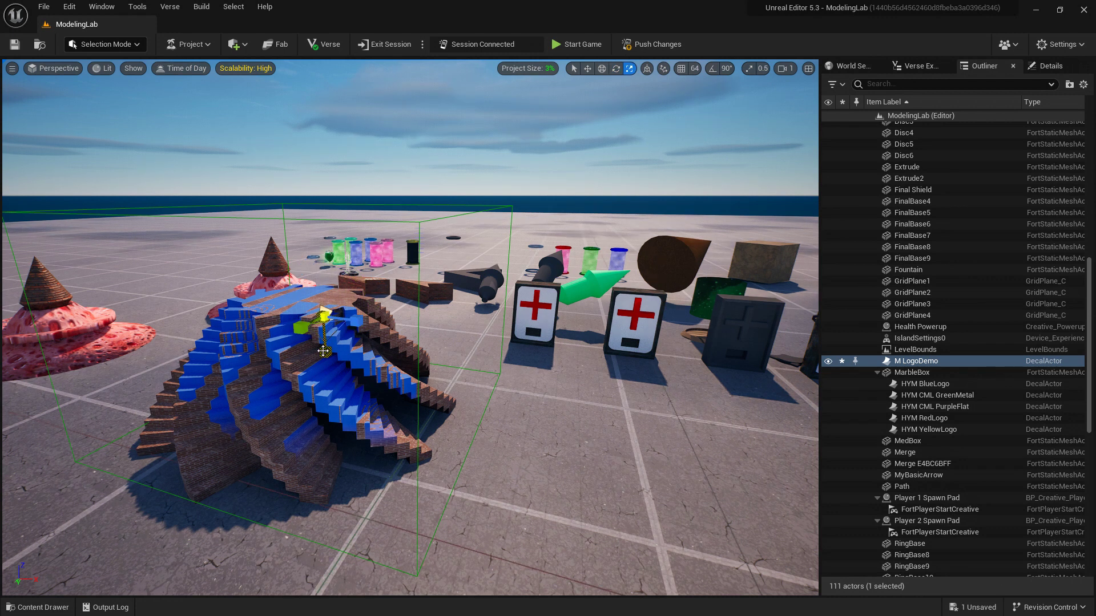
{"action": "left_click_drag", "start_coordinate": [324, 351], "coordinate": [324, 319]}
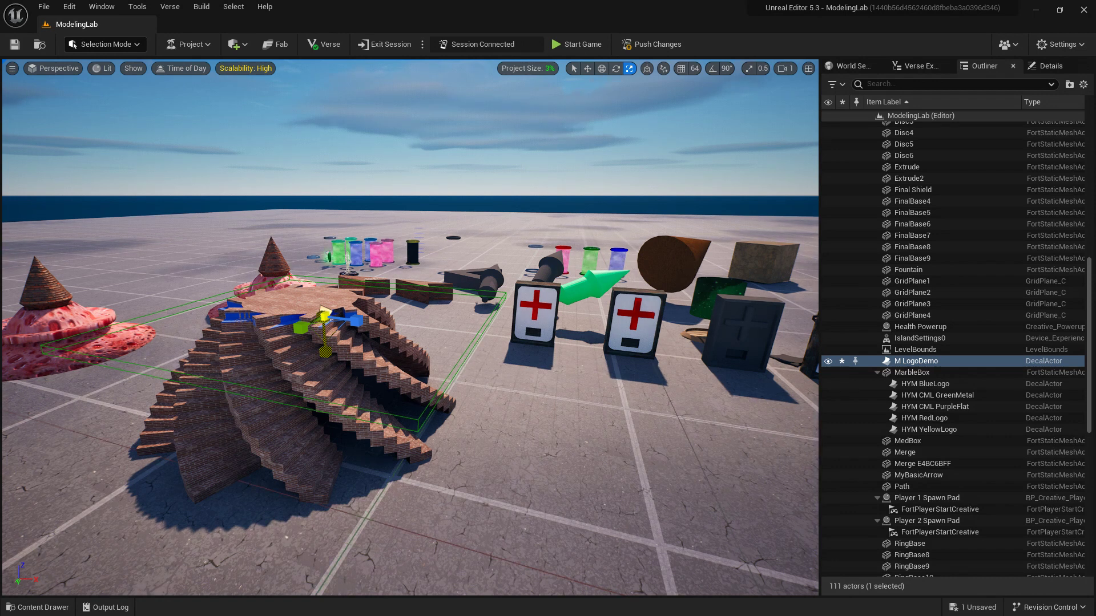
{"action": "left_click_drag", "start_coordinate": [324, 319], "coordinate": [325, 323]}
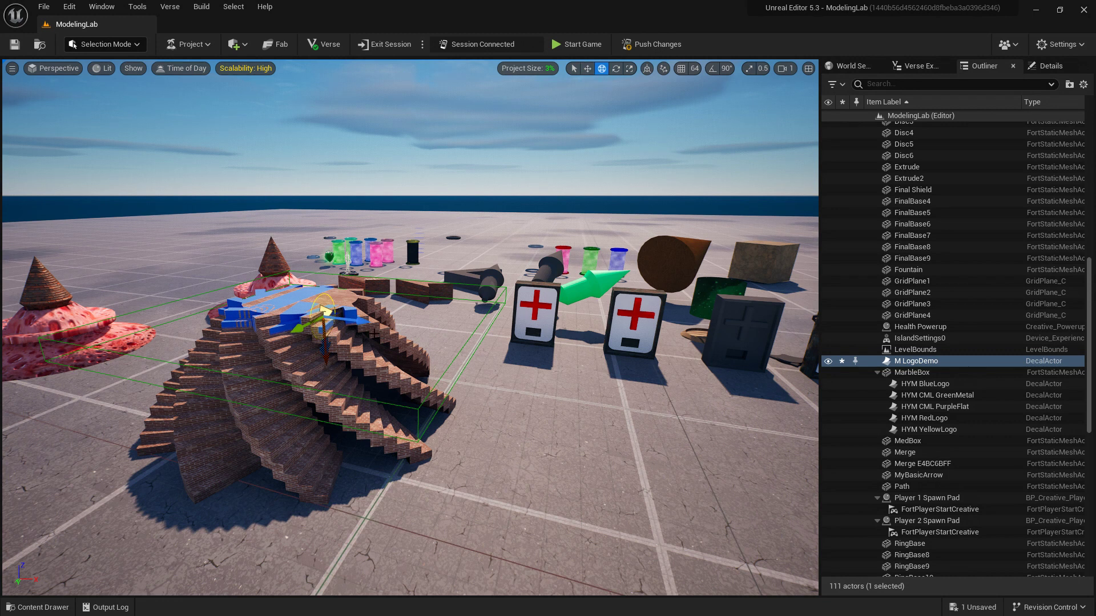
Step: Tilt the logo decal by about 30 degrees, move it down the stairway's side, and check how it projects on the steps
{"action": "key", "text": "e"}
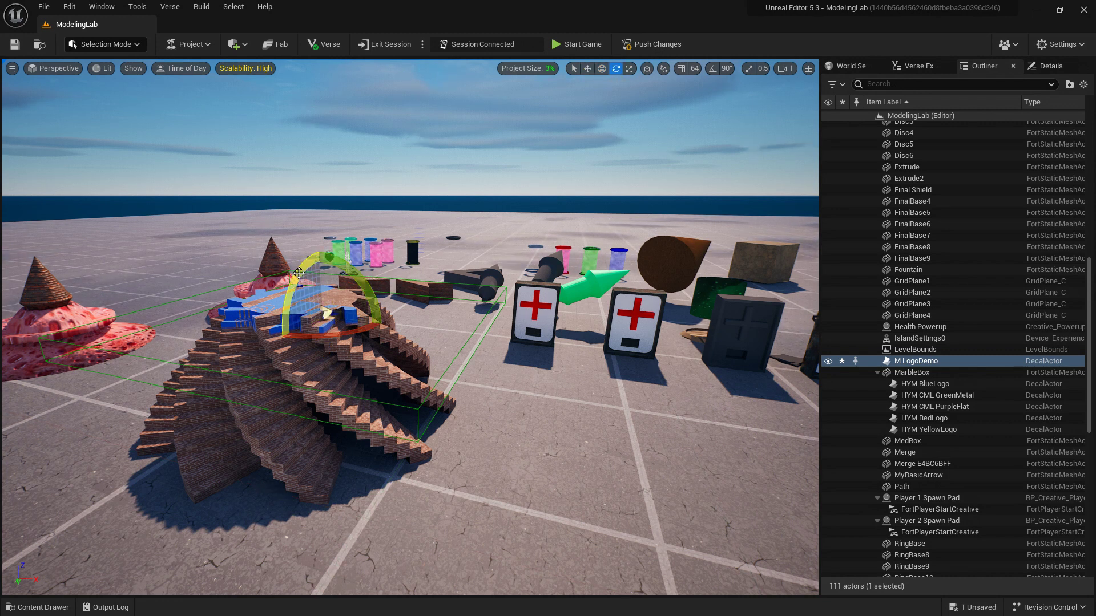
{"action": "mouse_move", "coordinate": [299, 274]}
{"action": "left_mouse_down"}
{"action": "mouse_move", "coordinate": [273, 315]}
{"action": "mouse_move", "coordinate": [292, 285]}
{"action": "left_mouse_up"}
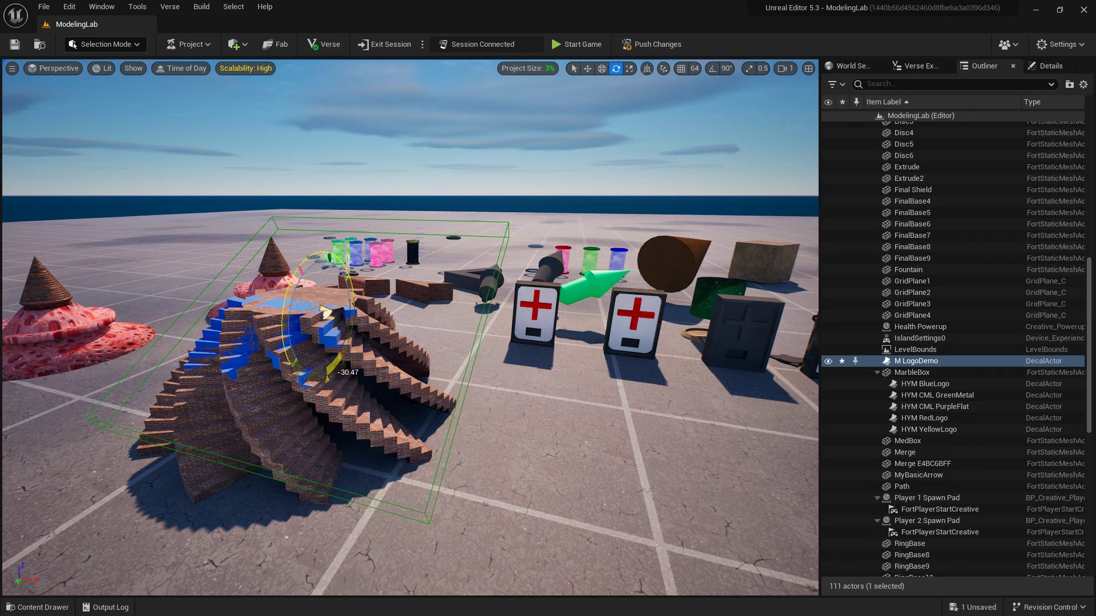
{"action": "key", "text": "w"}
{"action": "left_click_drag", "start_coordinate": [302, 355], "coordinate": [272, 458]}
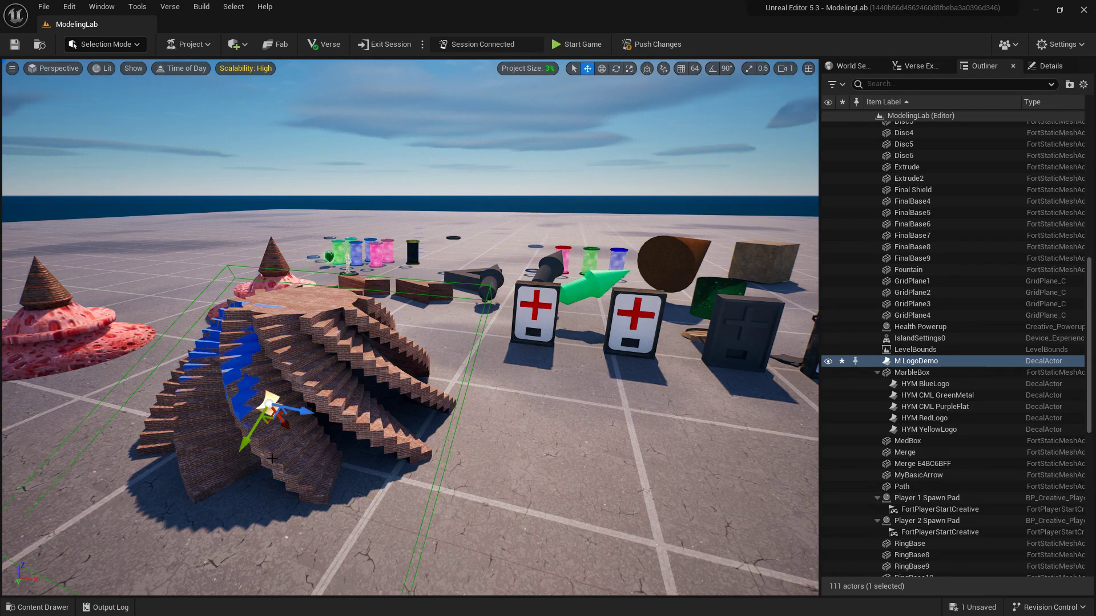
{"action": "right_click_drag", "start_coordinate": [271, 459], "coordinate": [399, 479]}
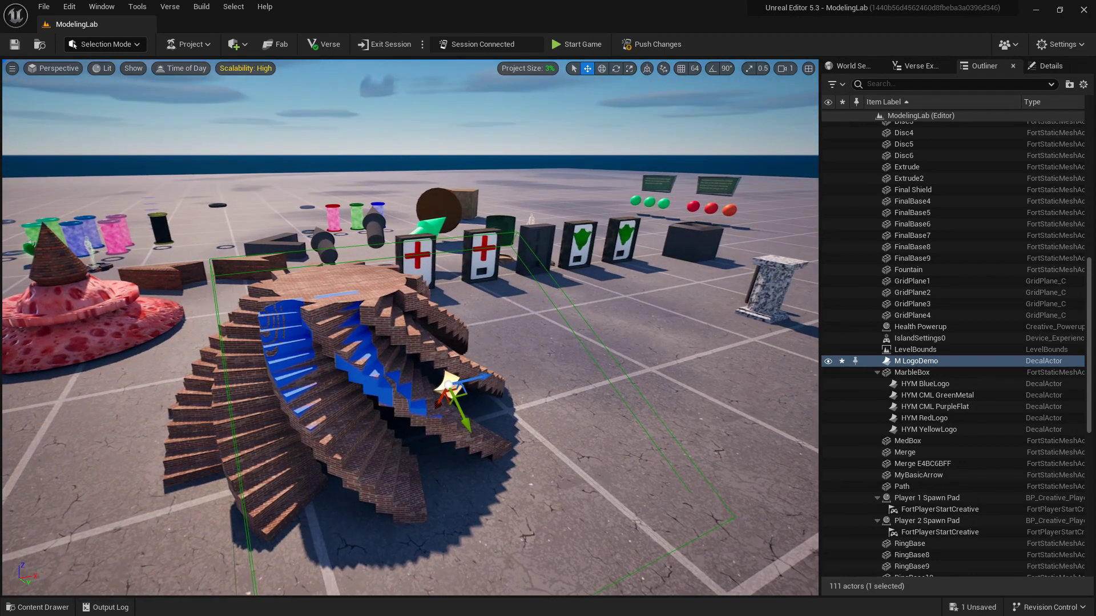
{"action": "right_click_drag", "start_coordinate": [332, 367], "coordinate": [341, 363]}
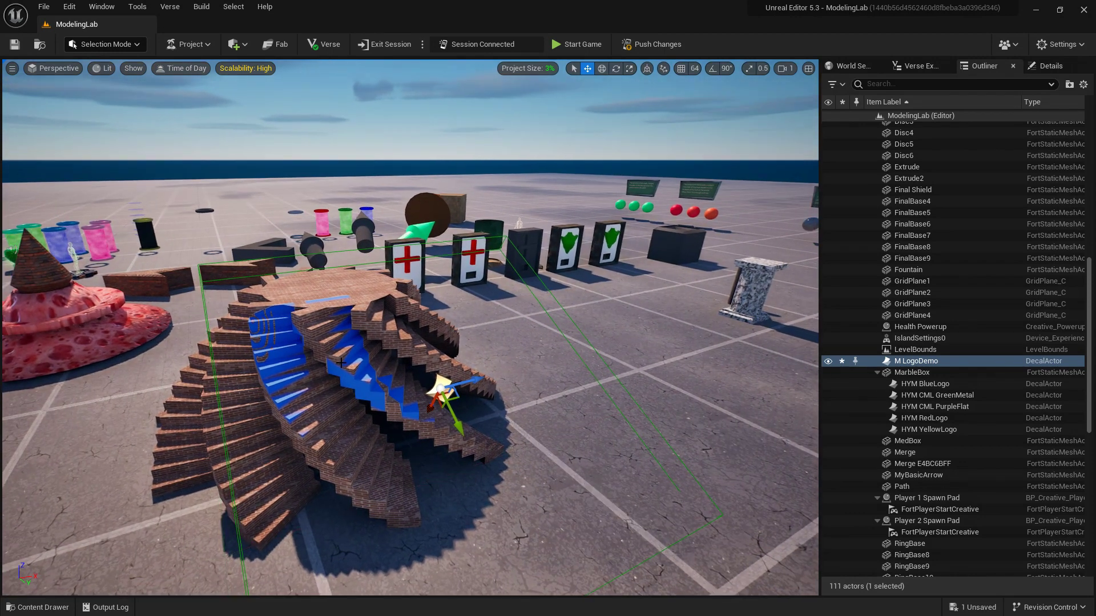
{"action": "left_click", "coordinate": [437, 390]}
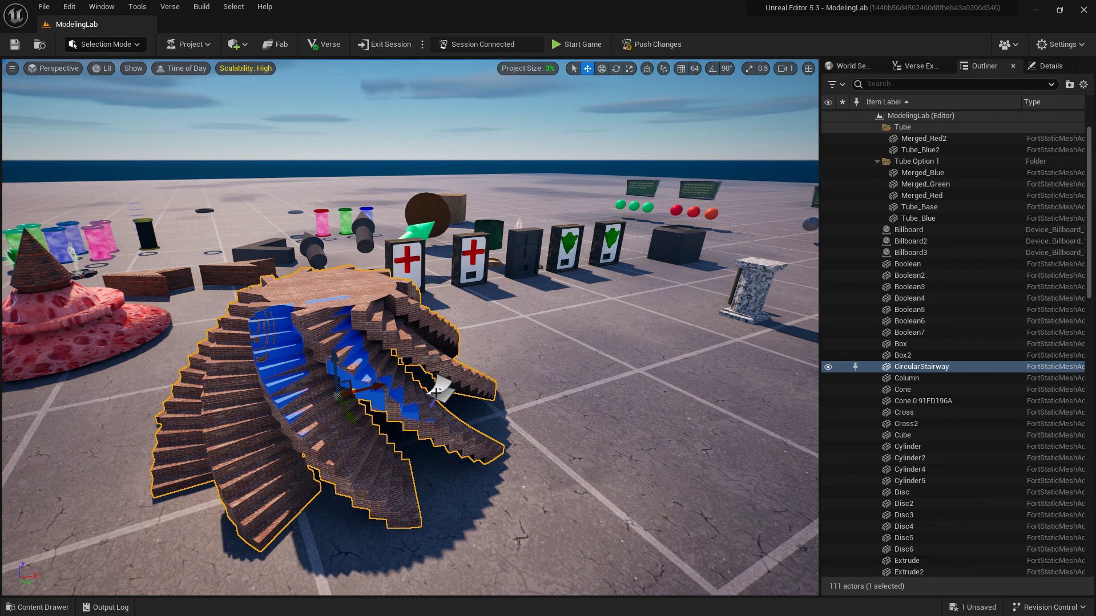
Step: Duplicate the M_LogoDemo material in the Decals folder
{"action": "key", "text": "ctrl+space"}
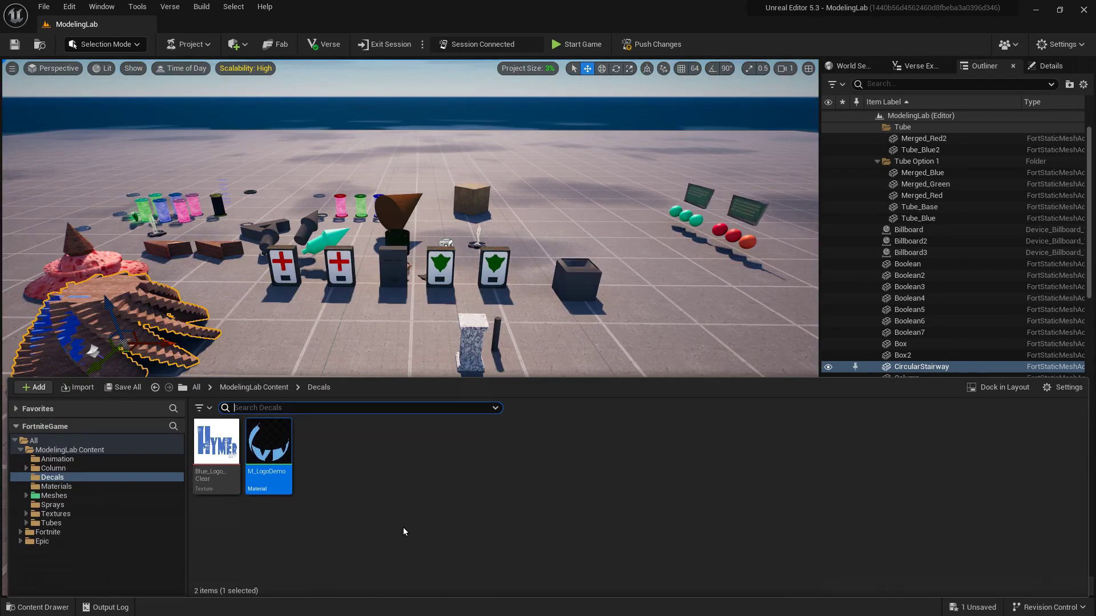
{"action": "left_click", "coordinate": [407, 531]}
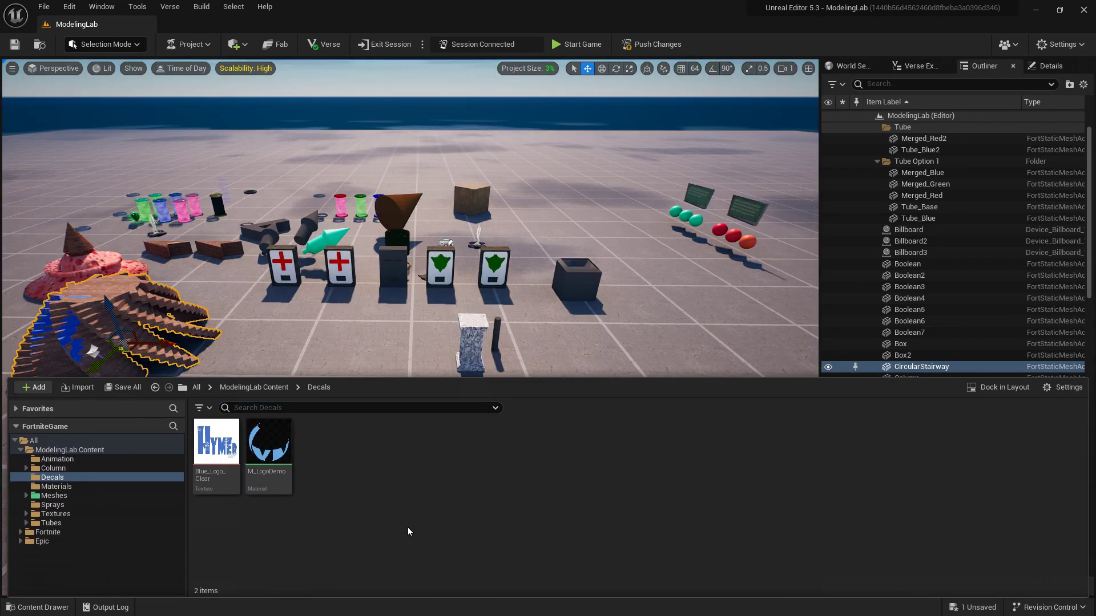
{"action": "mouse_move", "coordinate": [271, 452]}
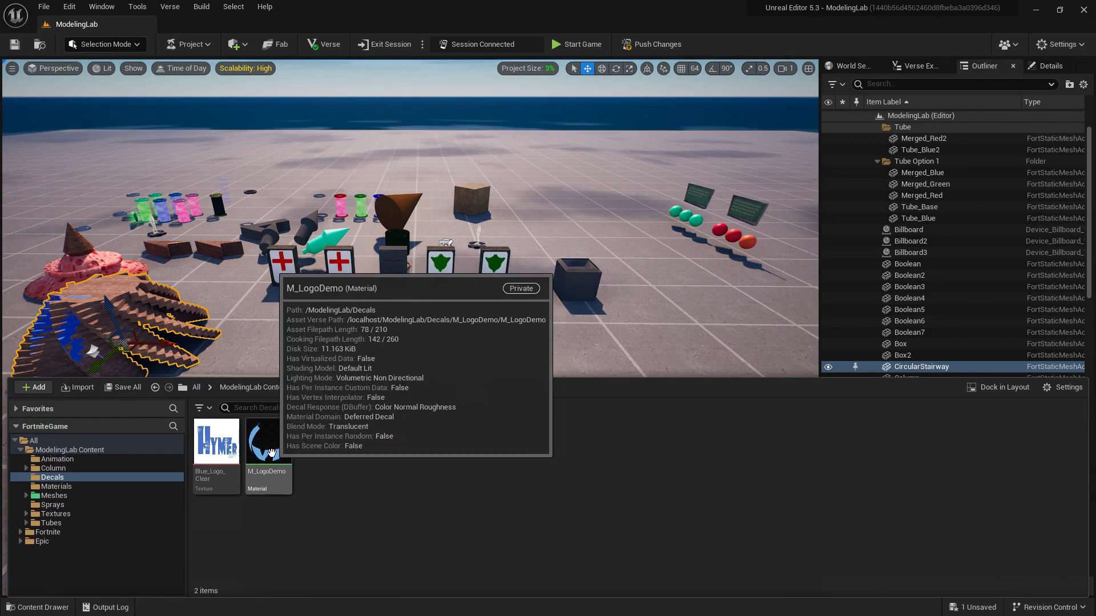
{"action": "right_click", "coordinate": [269, 450]}
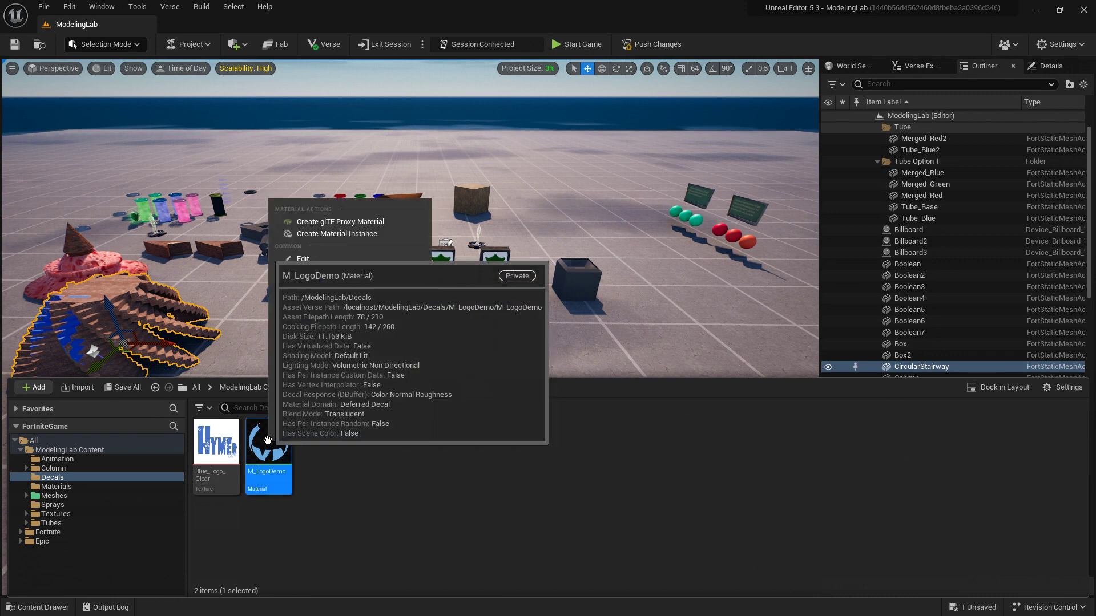
{"action": "left_click", "coordinate": [346, 282]}
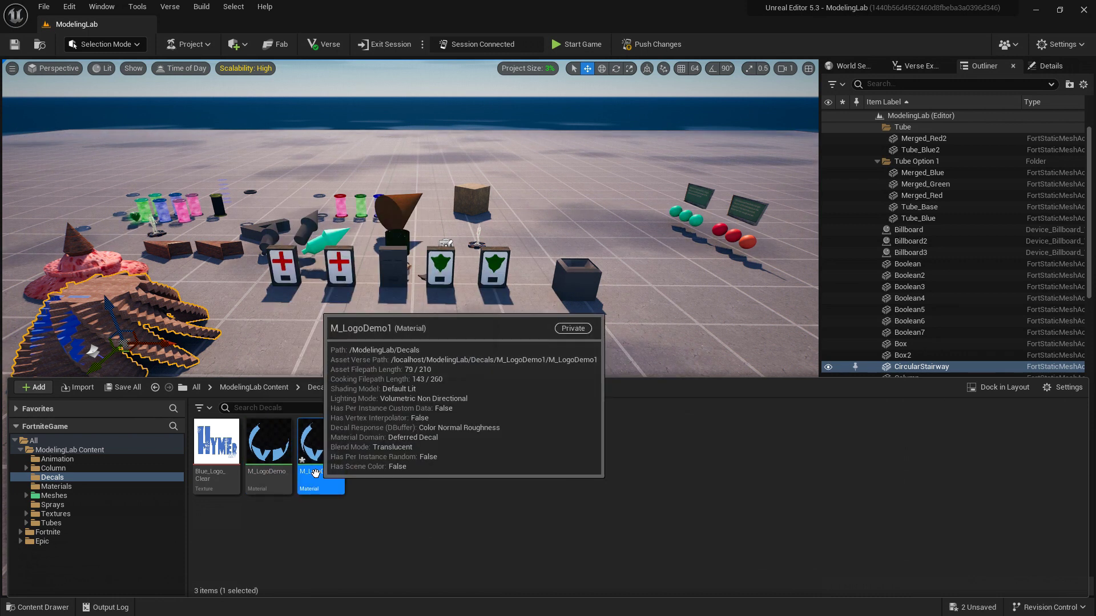
Step: Rename the duplicated material as M_LogoDemoProg
{"action": "right_click", "coordinate": [323, 449]}
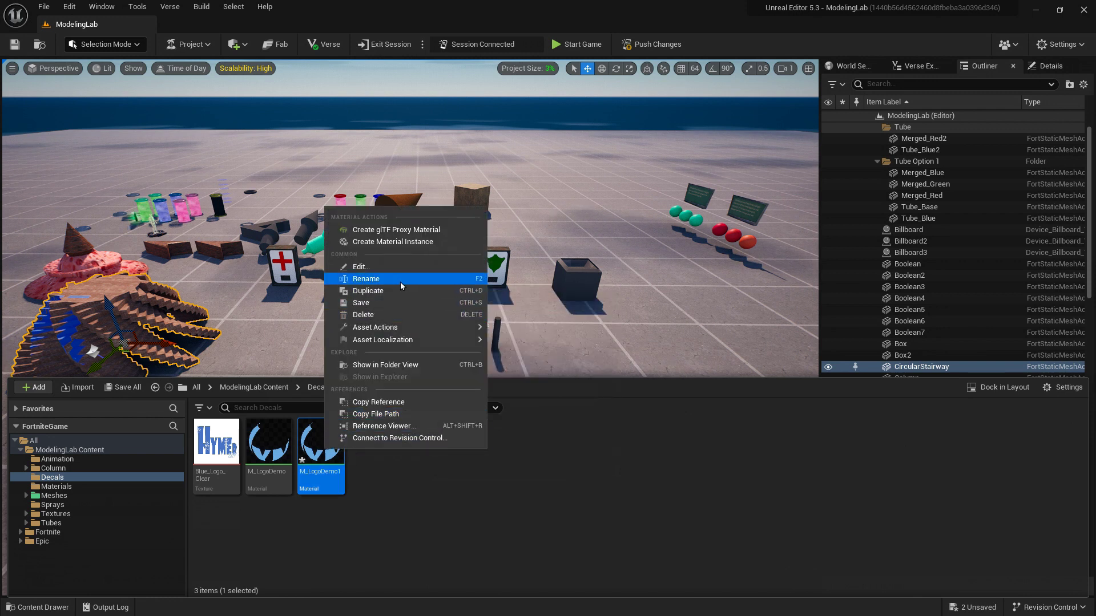
{"action": "left_click", "coordinate": [365, 278]}
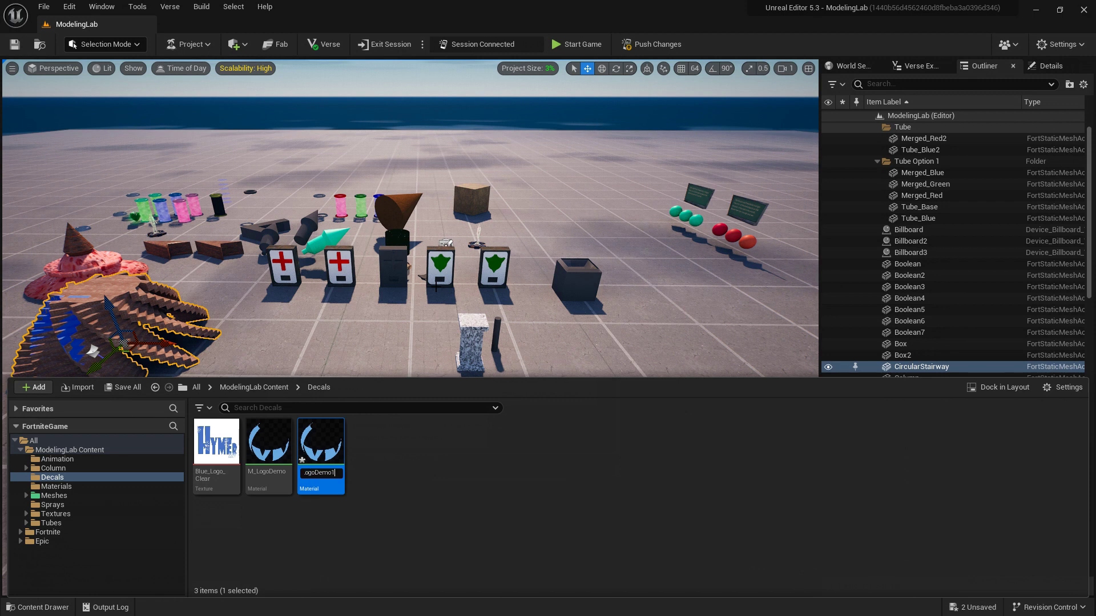
{"action": "key", "text": "End"}
{"action": "key", "text": "BackSpace"}
{"action": "key", "text": "BackSpace"}
{"action": "key", "text": "BackSpace"}
{"action": "key", "text": "BackSpace"}
{"action": "key", "text": "BackSpace"}
{"action": "key", "text": "BackSpace"}
{"action": "key", "text": "BackSpace"}
{"action": "key", "text": "BackSpace"}
{"action": "key", "text": "BackSpace"}
{"action": "key", "text": "BackSpace"}
{"action": "key", "text": "BackSpace"}
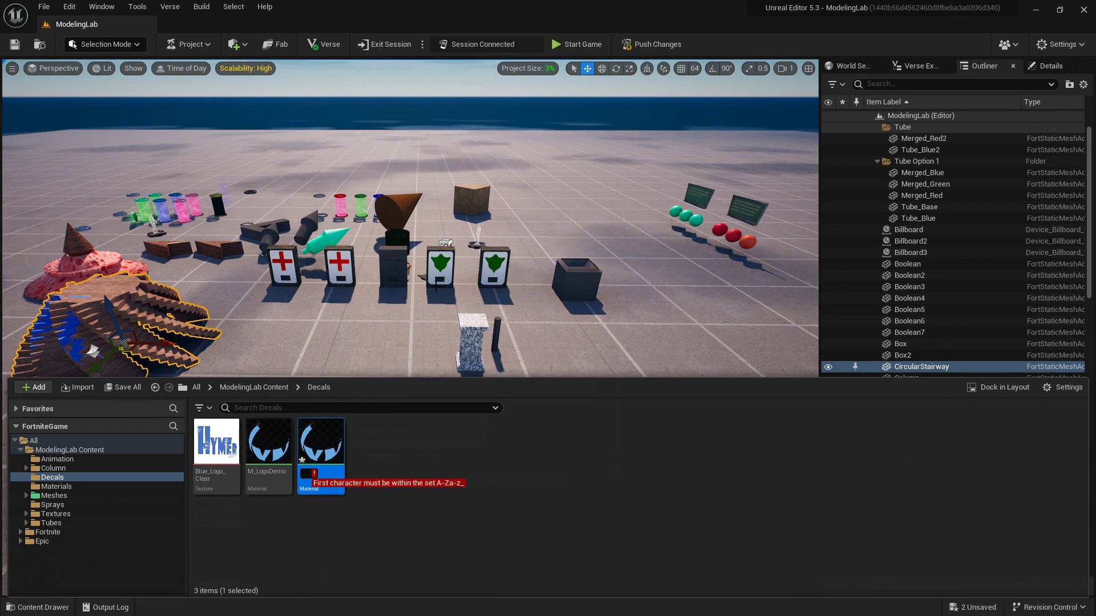
{"action": "type", "text": "M_LogoDemoProg"}
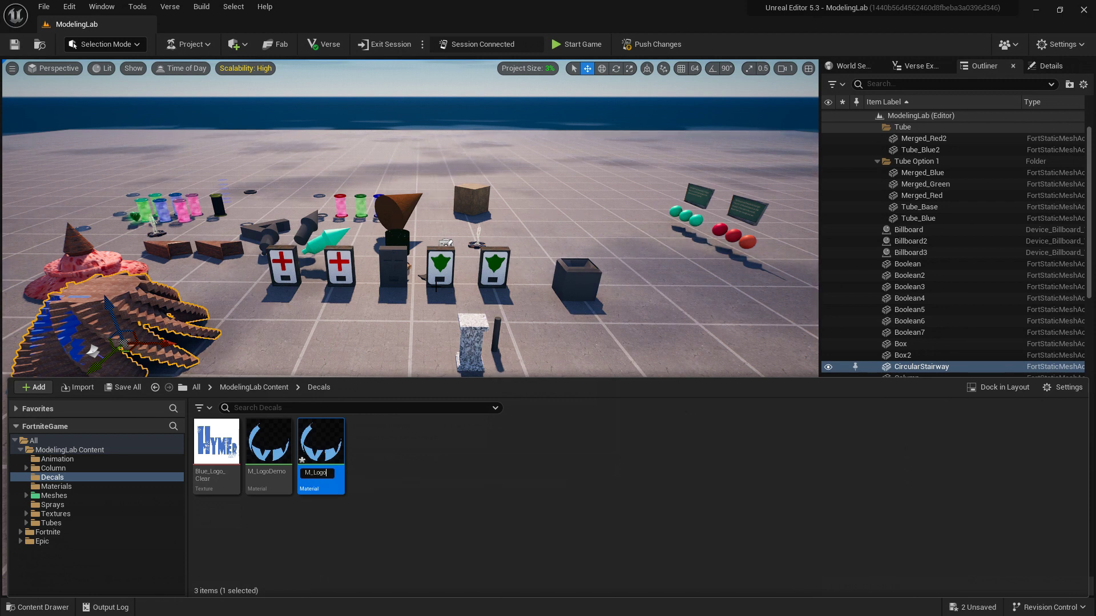
{"action": "key", "text": "Return"}
Step: Open the M_LogoDemoProg material and move its Texture Sample node lower in the graph, clear of the Base Color input
{"action": "double_click", "coordinate": [332, 455]}
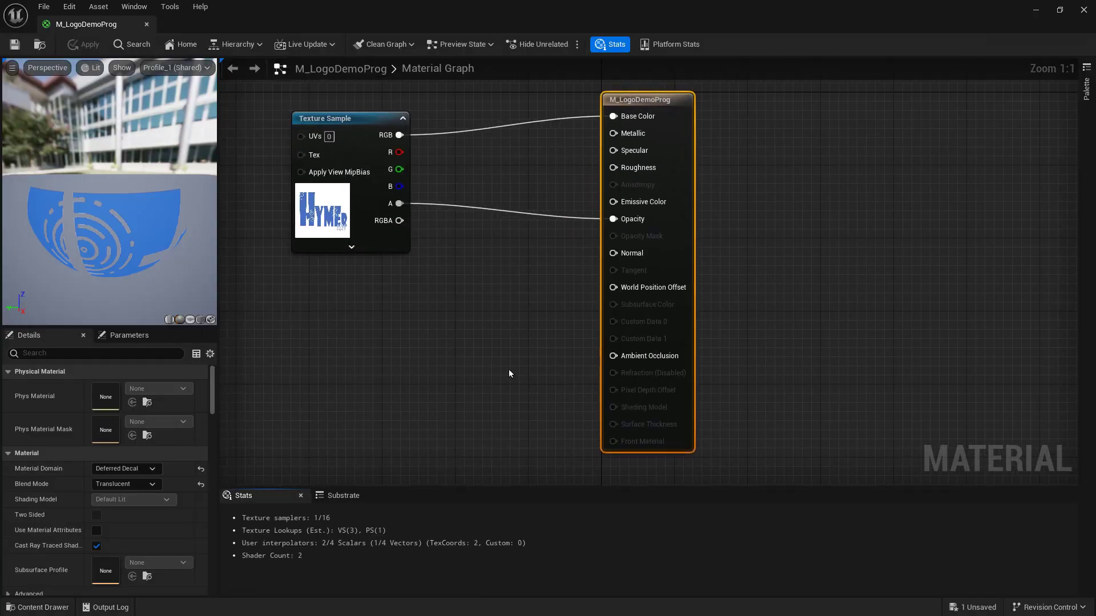
{"action": "left_click_drag", "start_coordinate": [341, 122], "coordinate": [327, 115]}
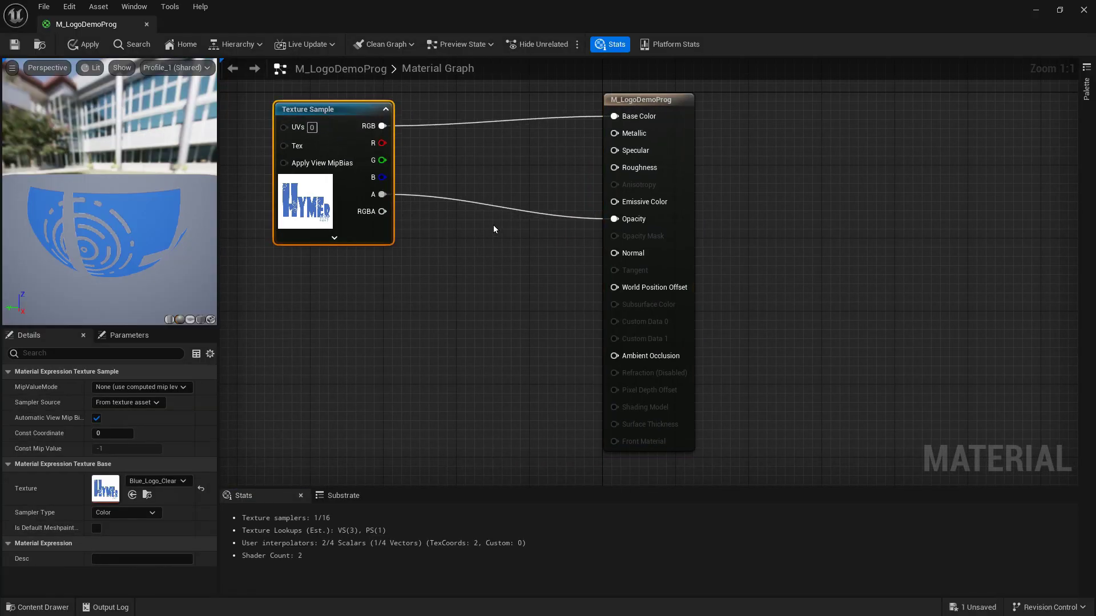
{"action": "left_click_drag", "start_coordinate": [336, 108], "coordinate": [364, 227]}
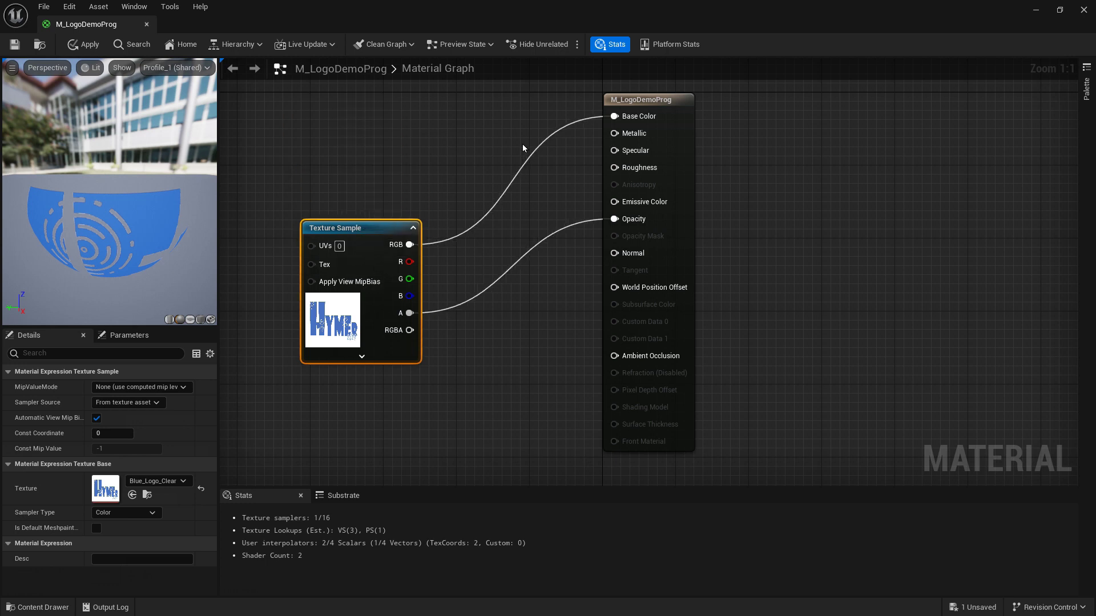
Step: Break the link into Base Color and move the Texture Sample node lower in the graph
{"action": "right_click", "coordinate": [620, 116]}
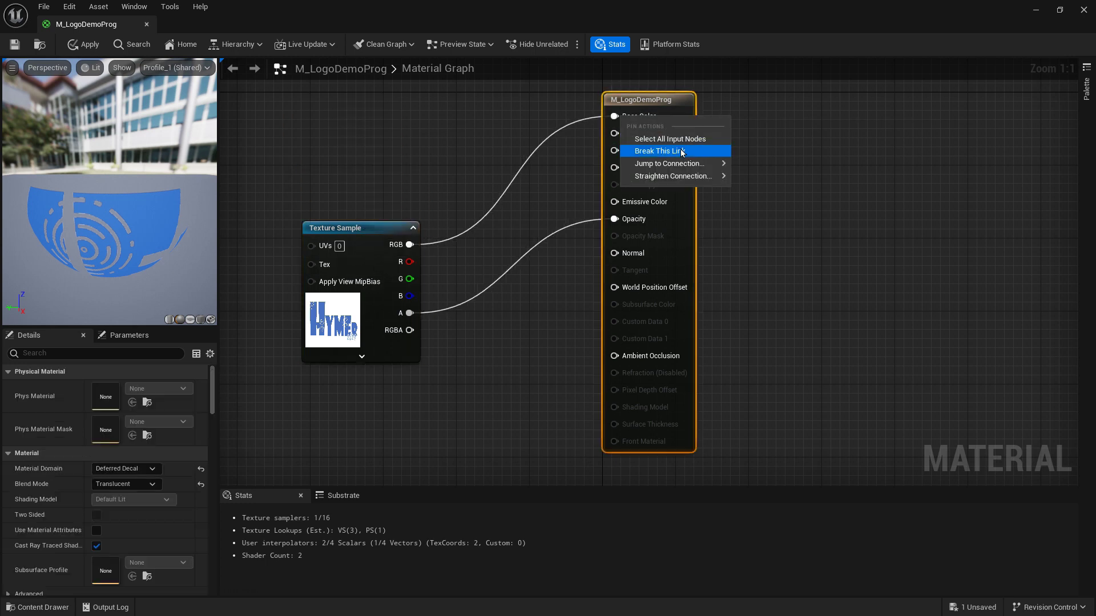
{"action": "left_click", "coordinate": [669, 149]}
{"action": "left_click_drag", "start_coordinate": [382, 237], "coordinate": [373, 301]}
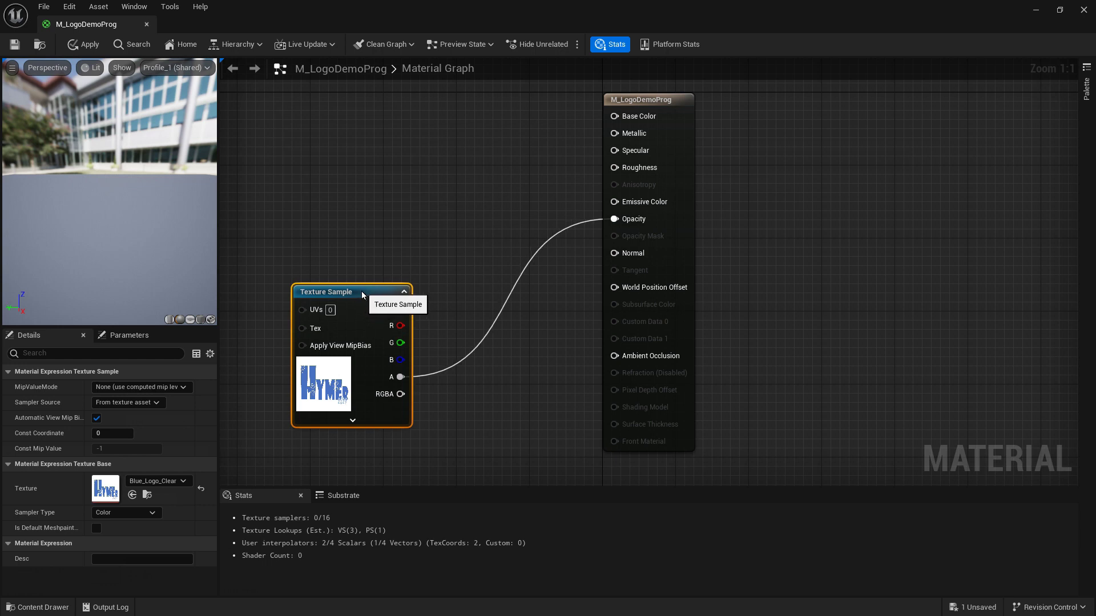
Step: Add a Constant3Vector node above the Texture Sample and connect its output to Base Color
{"action": "right_click", "coordinate": [411, 114]}
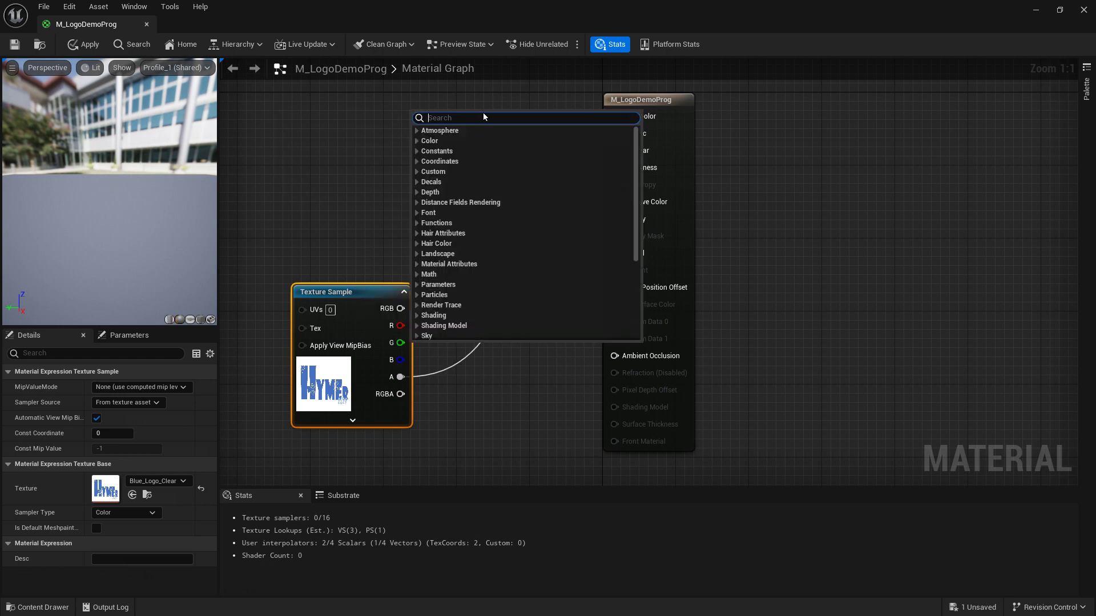
{"action": "type", "text": "vect"}
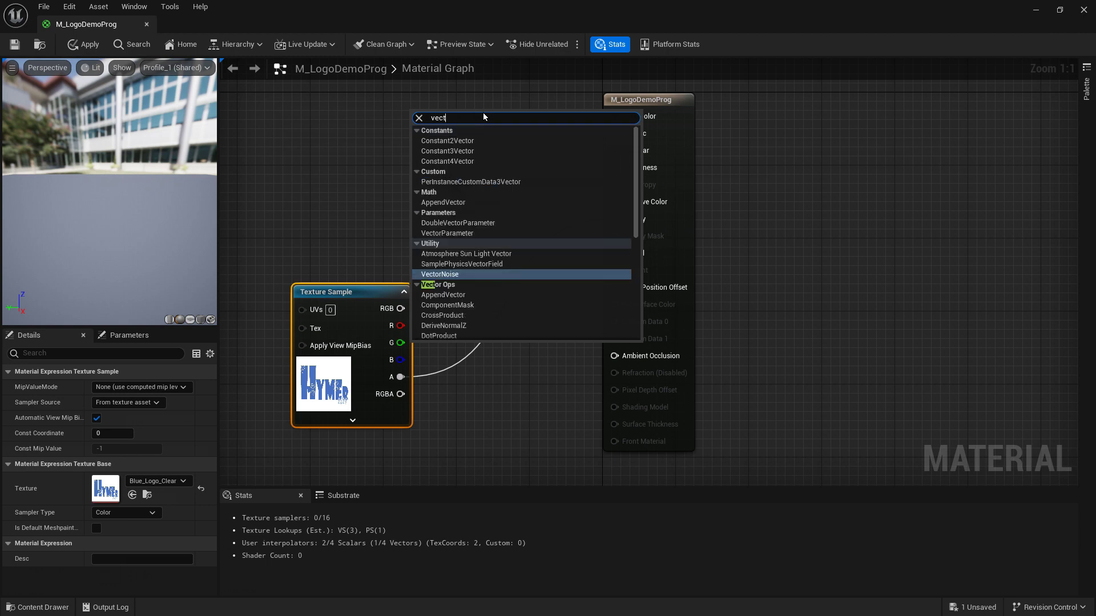
{"action": "left_click", "coordinate": [457, 151]}
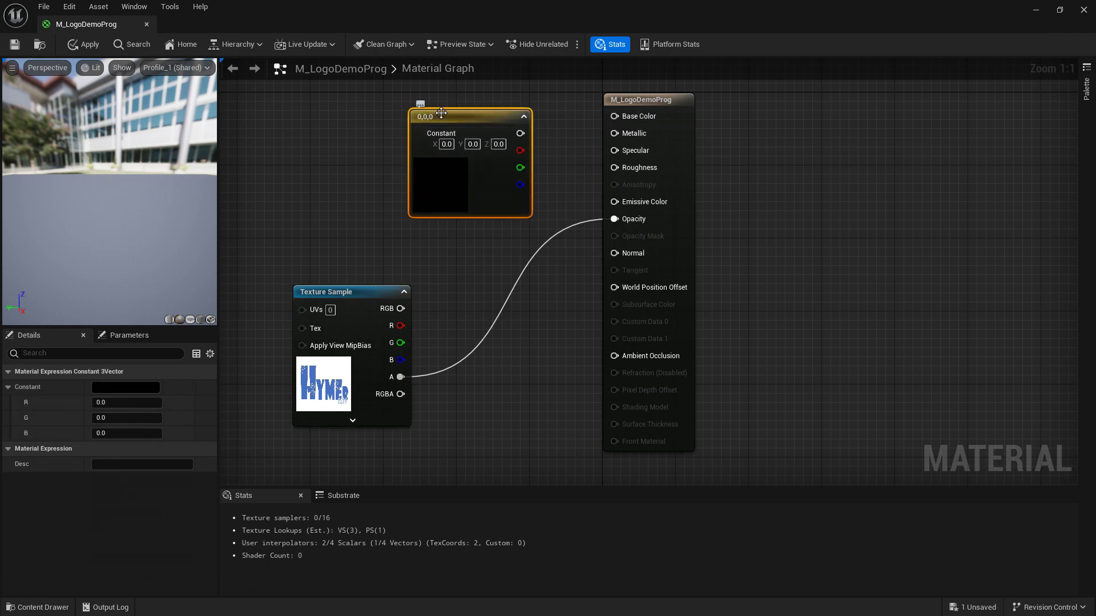
{"action": "left_click_drag", "start_coordinate": [441, 113], "coordinate": [325, 97]}
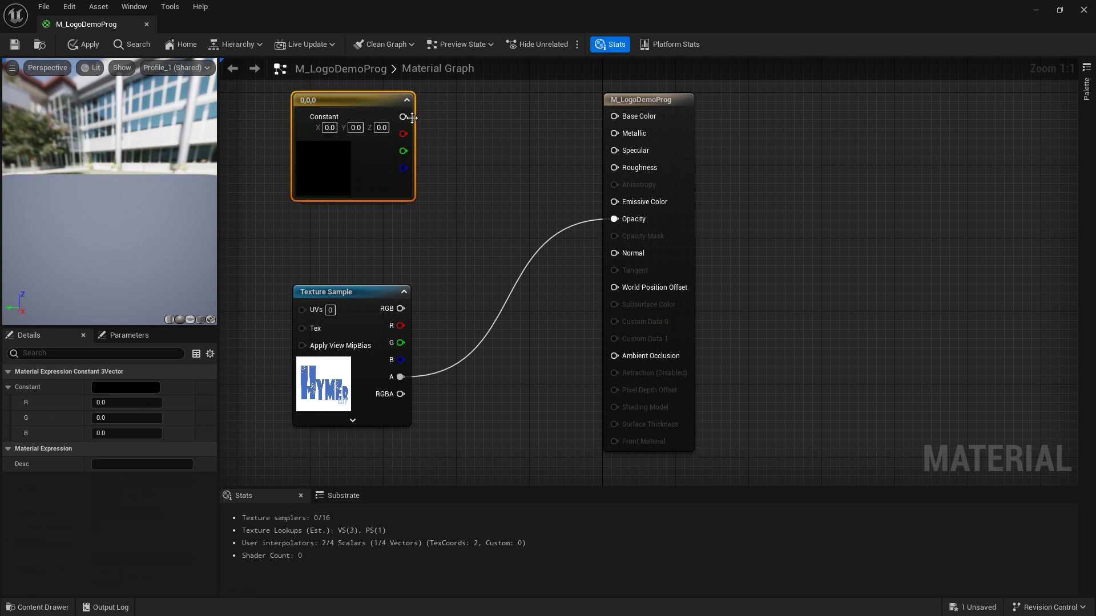
{"action": "left_click_drag", "start_coordinate": [403, 117], "coordinate": [614, 115]}
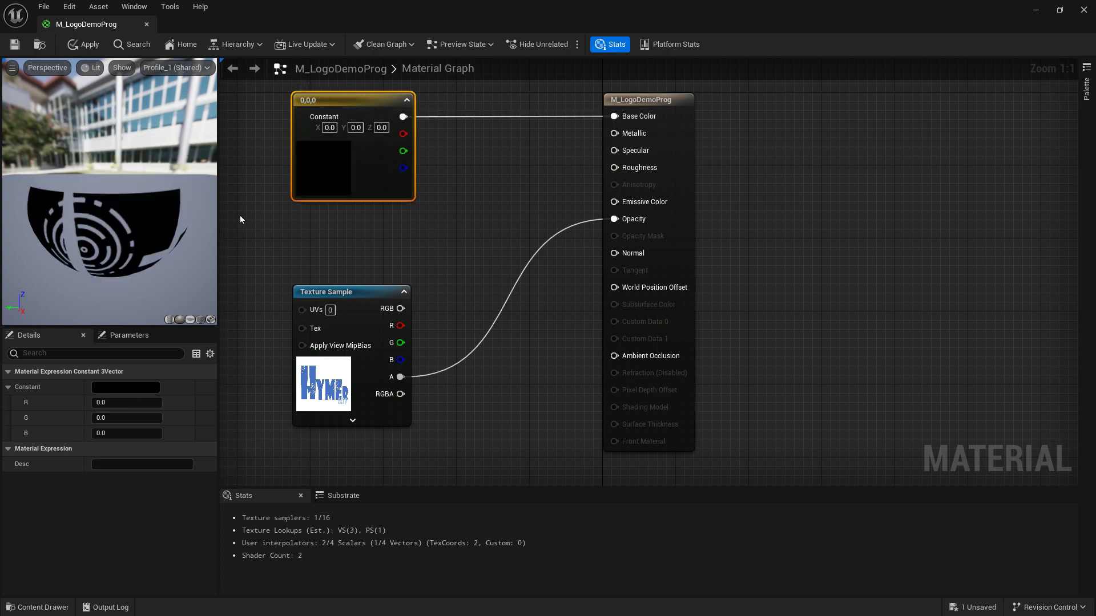
Step: Set the Constant3Vector to a light blue (R 0.29228, G 0.441067, B 1.0) and shift the node away from the material output
{"action": "double_click", "coordinate": [333, 177]}
{"action": "left_click", "coordinate": [420, 244]}
{"action": "left_click", "coordinate": [375, 242]}
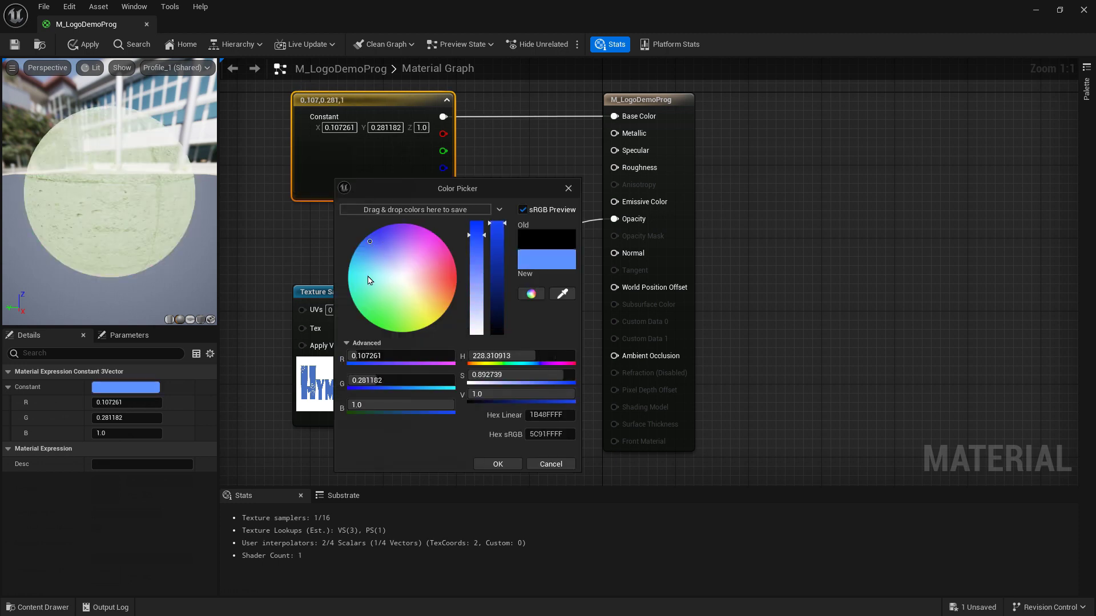
{"action": "left_click", "coordinate": [370, 294]}
{"action": "left_click", "coordinate": [386, 315]}
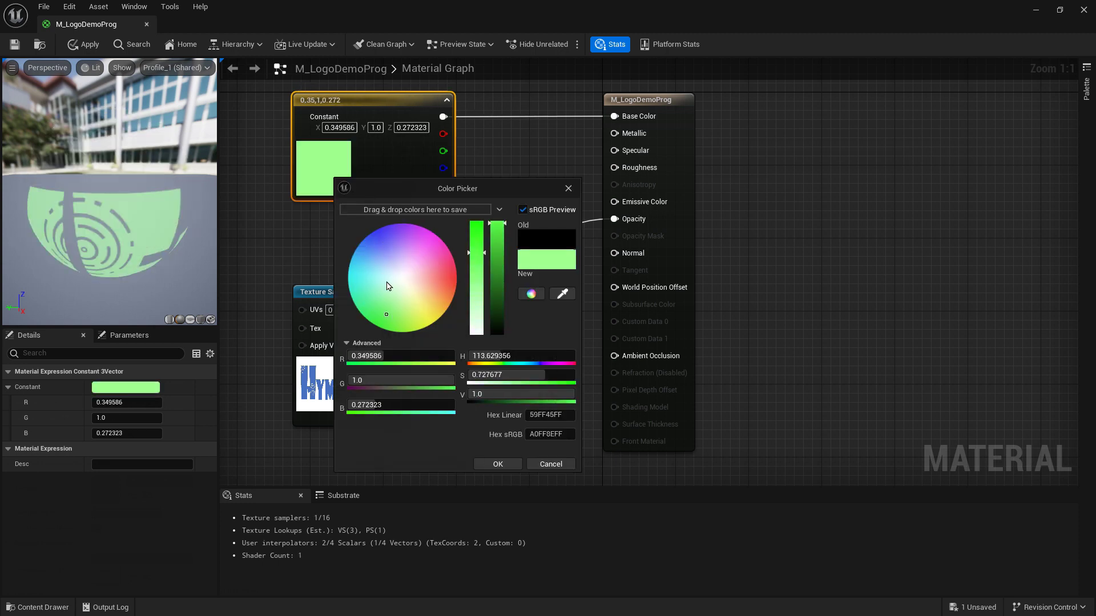
{"action": "left_click", "coordinate": [376, 249]}
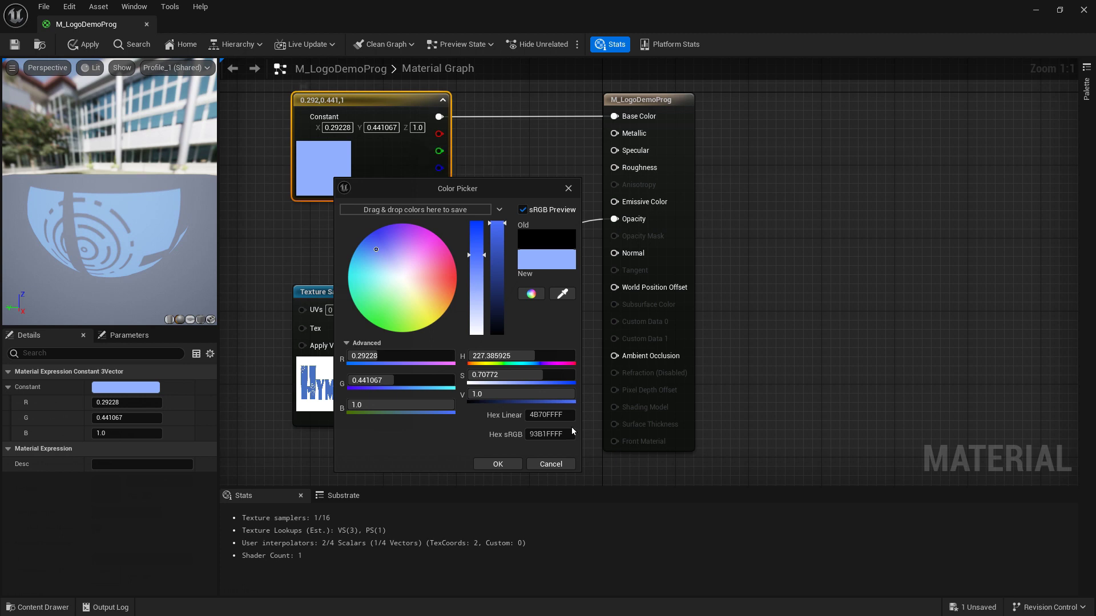
{"action": "left_click", "coordinate": [499, 463]}
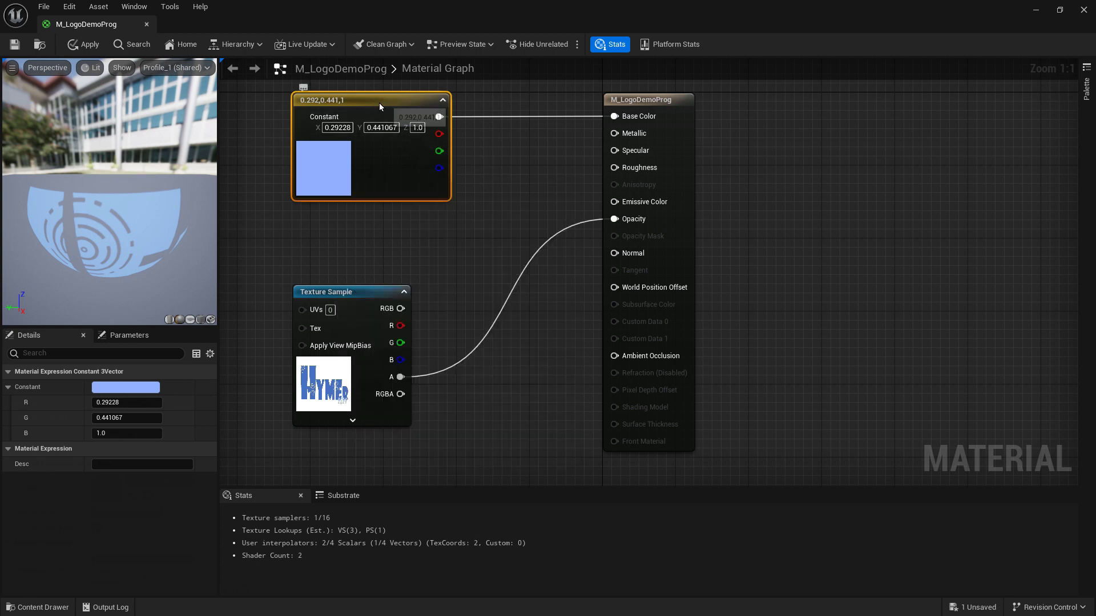
{"action": "left_click_drag", "start_coordinate": [379, 103], "coordinate": [350, 101]}
Step: Add two Constant nodes, one below the other, between the colour node and the material output node
{"action": "right_click_drag", "start_coordinate": [459, 138], "coordinate": [463, 139]}
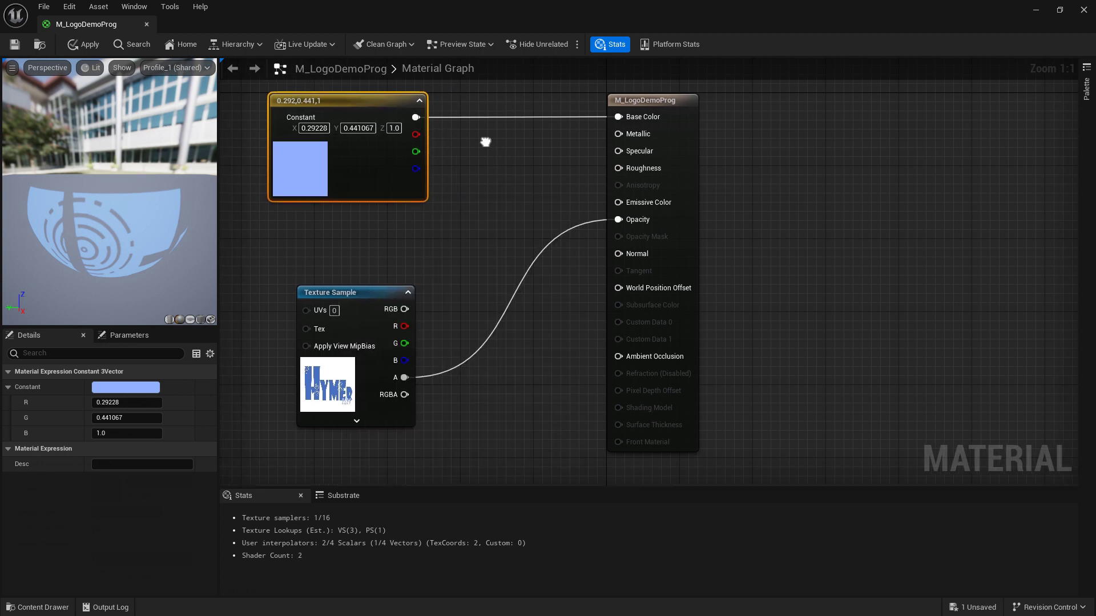
{"action": "right_click_drag", "start_coordinate": [486, 141], "coordinate": [488, 145]}
{"action": "type", "text": "cn"}
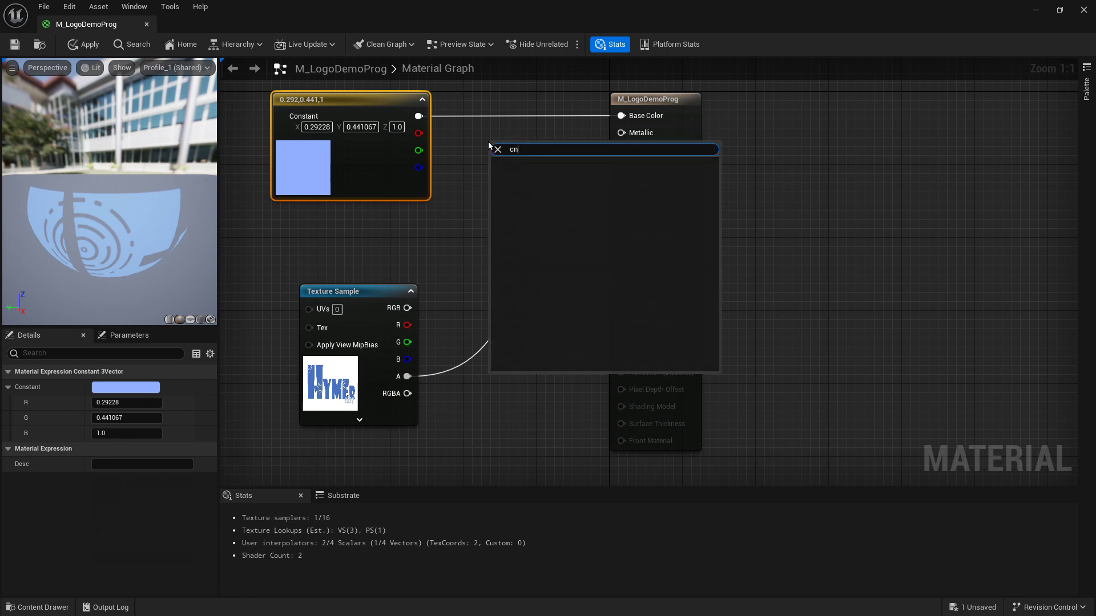
{"action": "key", "text": "BackSpace"}
{"action": "type", "text": "oncs"}
{"action": "key", "text": "BackSpace"}
{"action": "key", "text": "BackSpace"}
{"action": "type", "text": "s"}
{"action": "key", "text": "Return"}
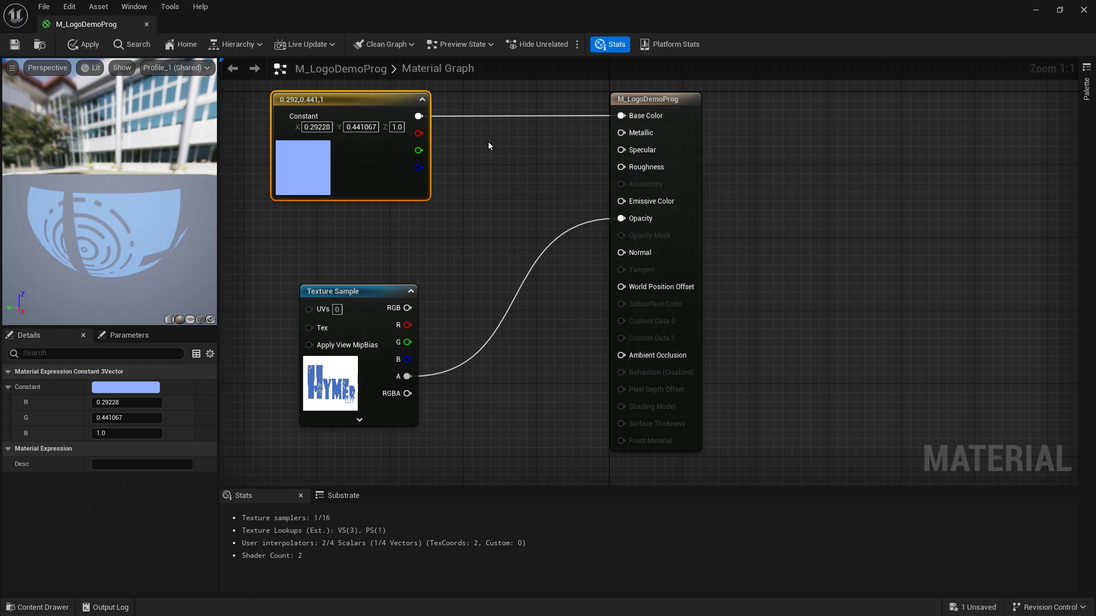
{"action": "right_click", "coordinate": [478, 209]}
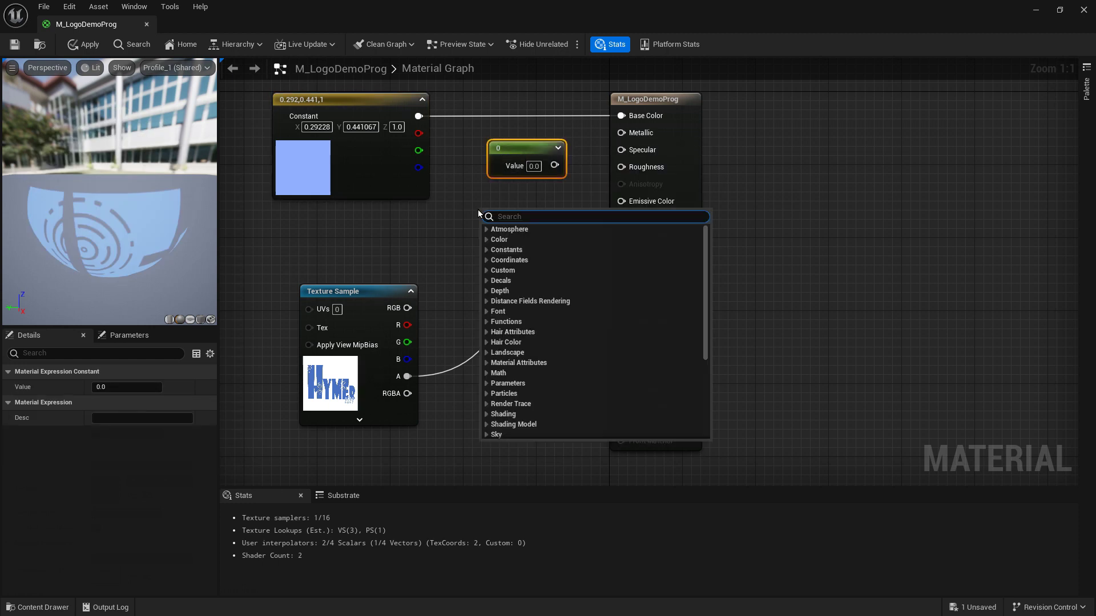
{"action": "type", "text": "cons"}
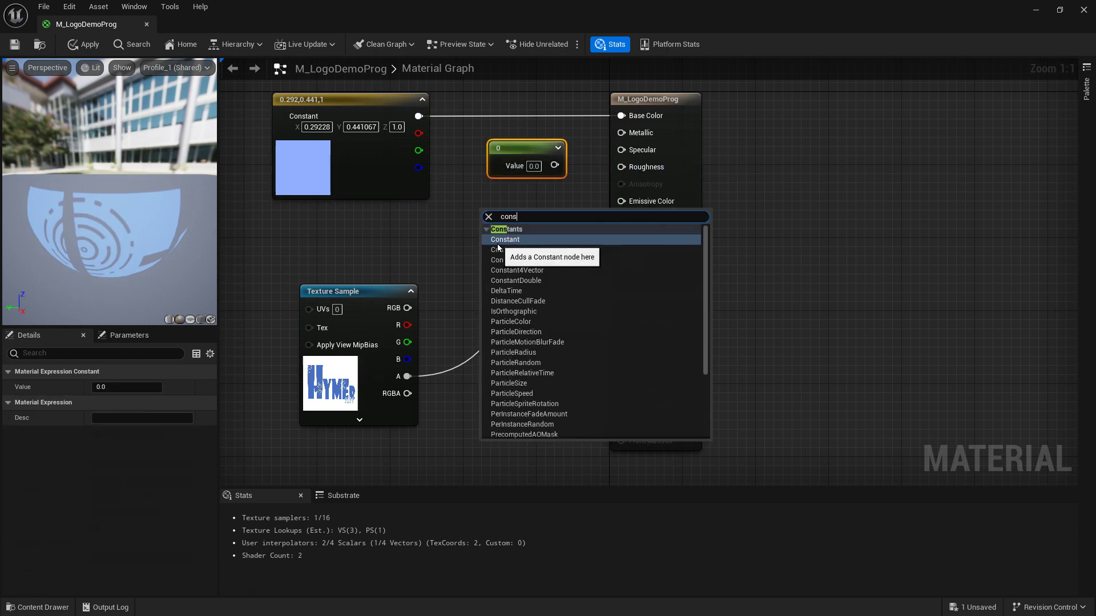
{"action": "left_click", "coordinate": [502, 238]}
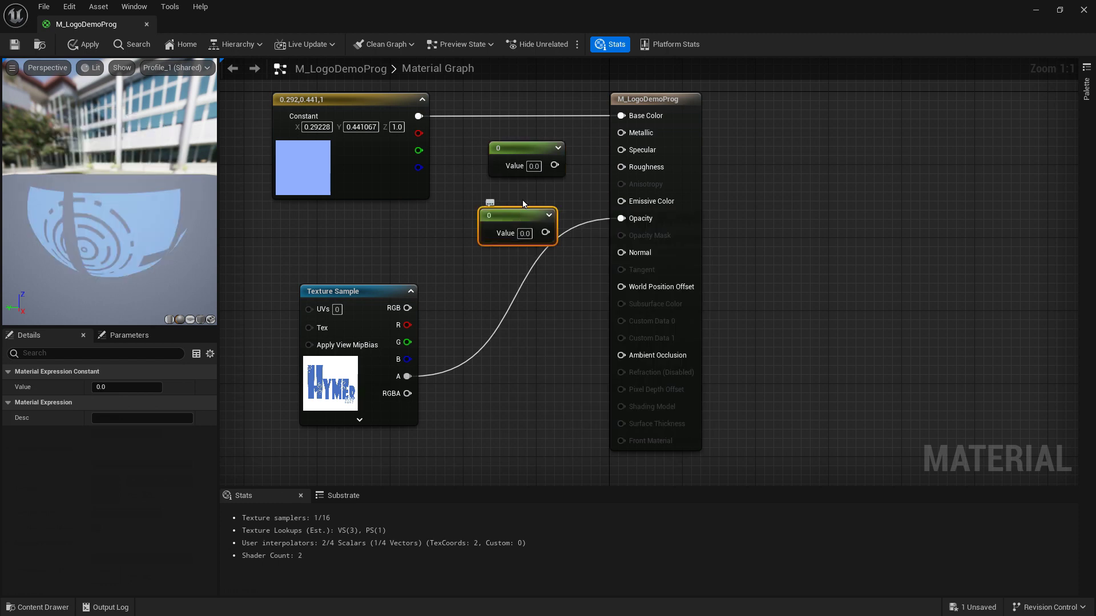
Step: Connect the upper Constant to Metallic with a value of 1 and move the other Constant node clear of the Opacity wire
{"action": "left_click_drag", "start_coordinate": [505, 146], "coordinate": [620, 132]}
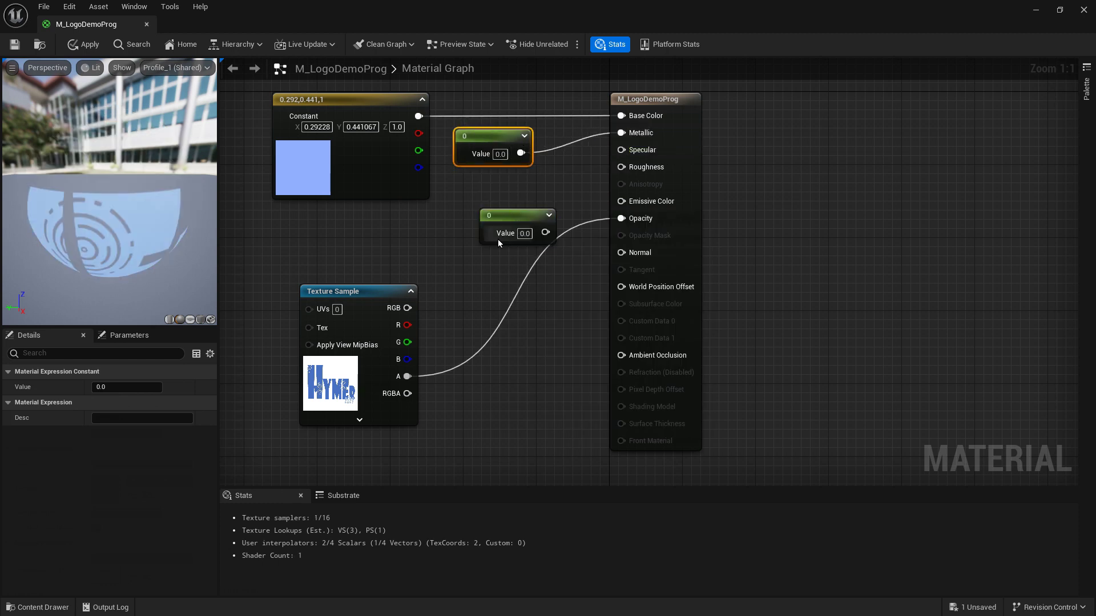
{"action": "left_click_drag", "start_coordinate": [521, 215], "coordinate": [477, 200]}
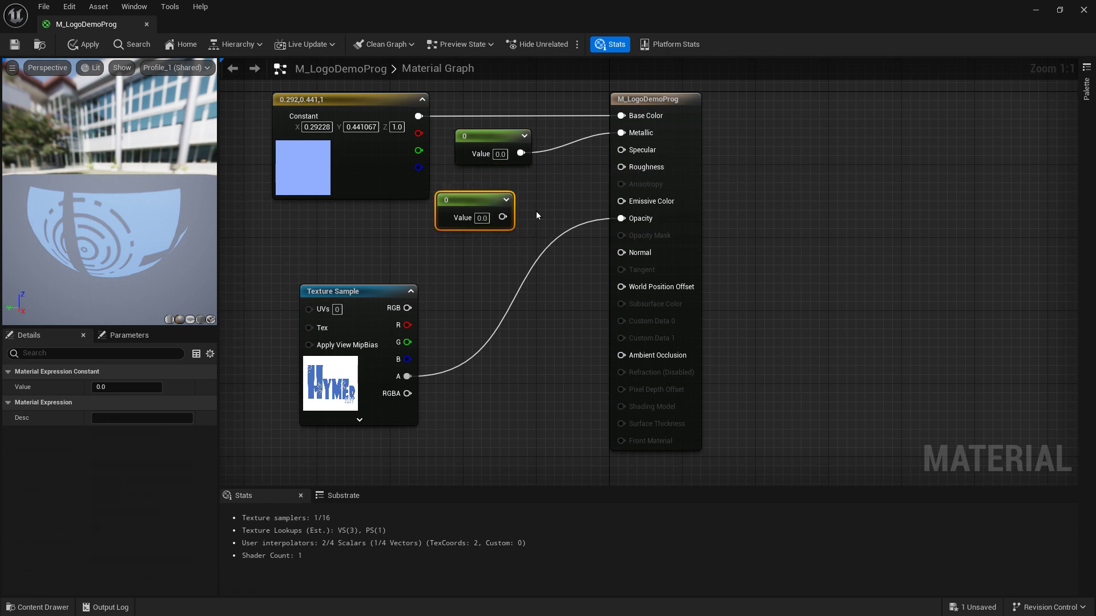
{"action": "left_click", "coordinate": [499, 154]}
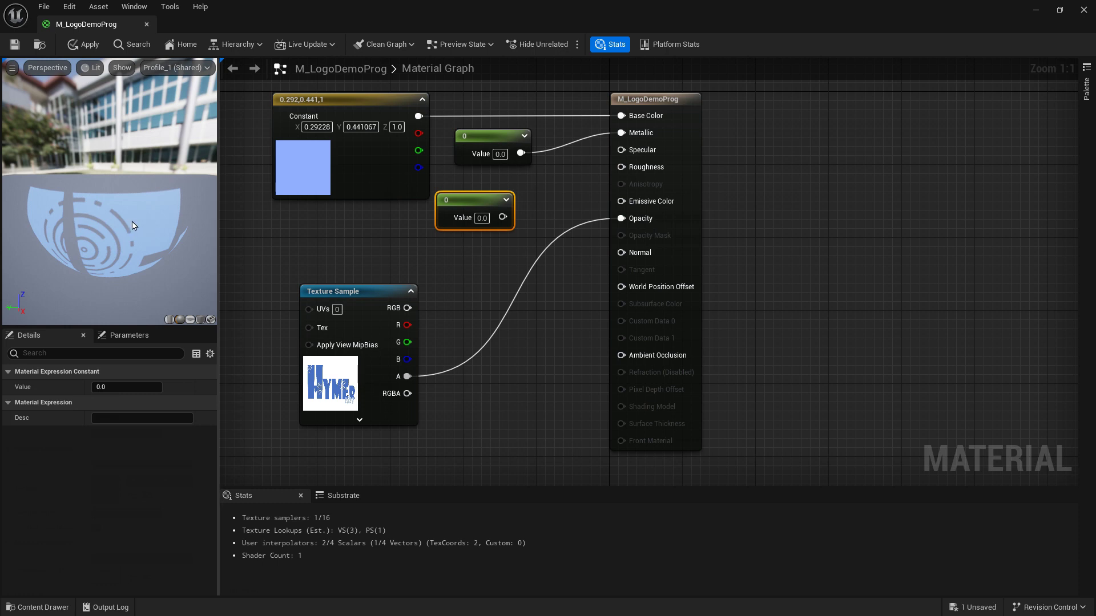
{"action": "left_click", "coordinate": [502, 156]}
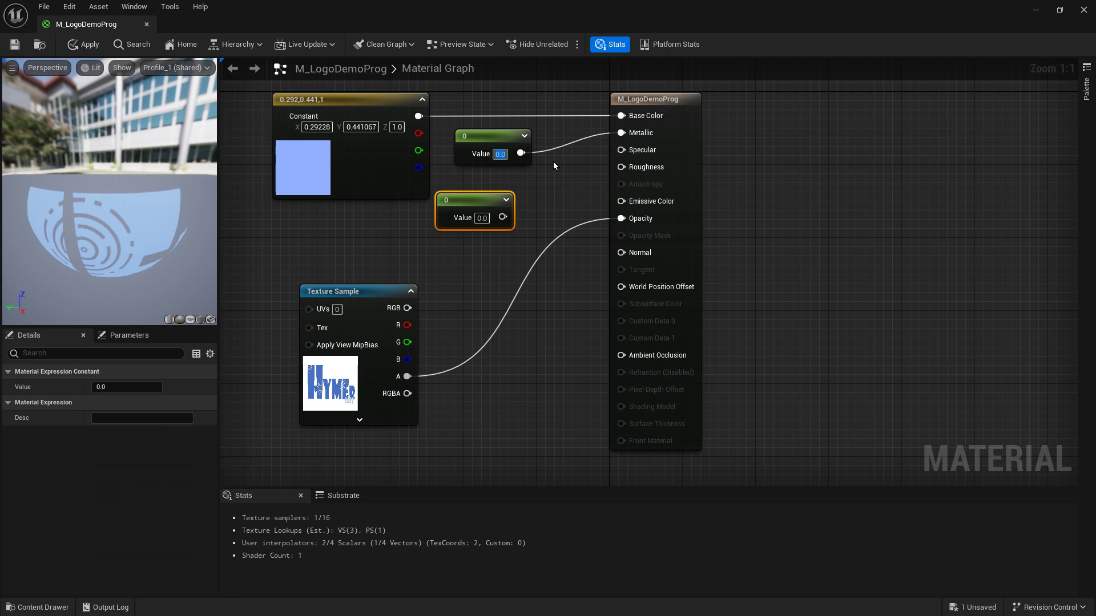
{"action": "type", "text": "1"}
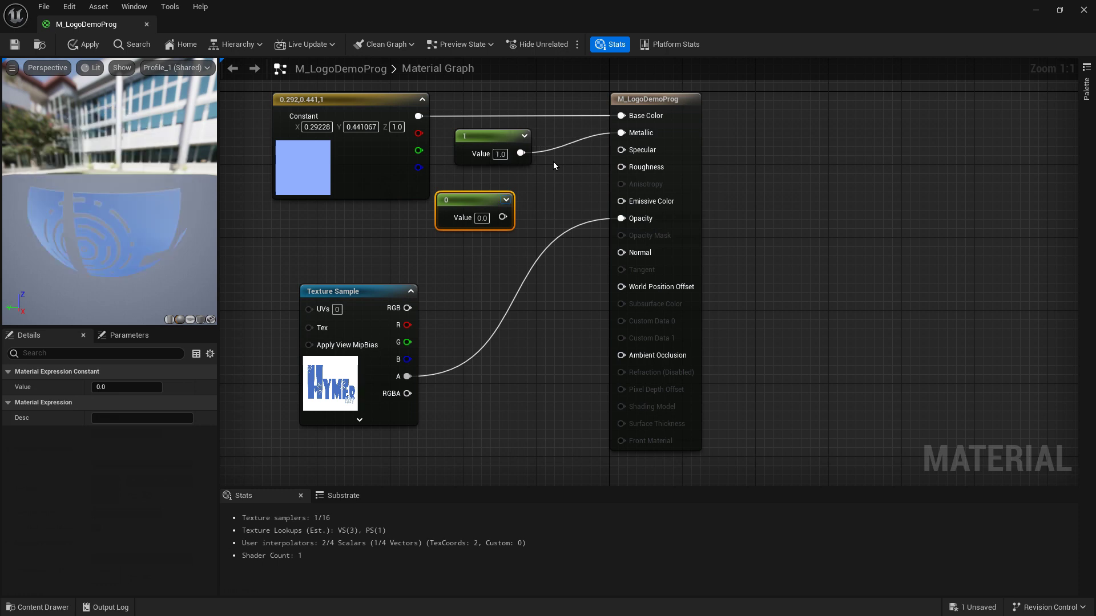
{"action": "mouse_move", "coordinate": [189, 226]}
{"action": "left_mouse_down"}
{"action": "mouse_move", "coordinate": [189, 177]}
{"action": "mouse_move", "coordinate": [188, 223]}
{"action": "left_mouse_up"}
{"action": "left_click_drag", "start_coordinate": [154, 171], "coordinate": [132, 248]}
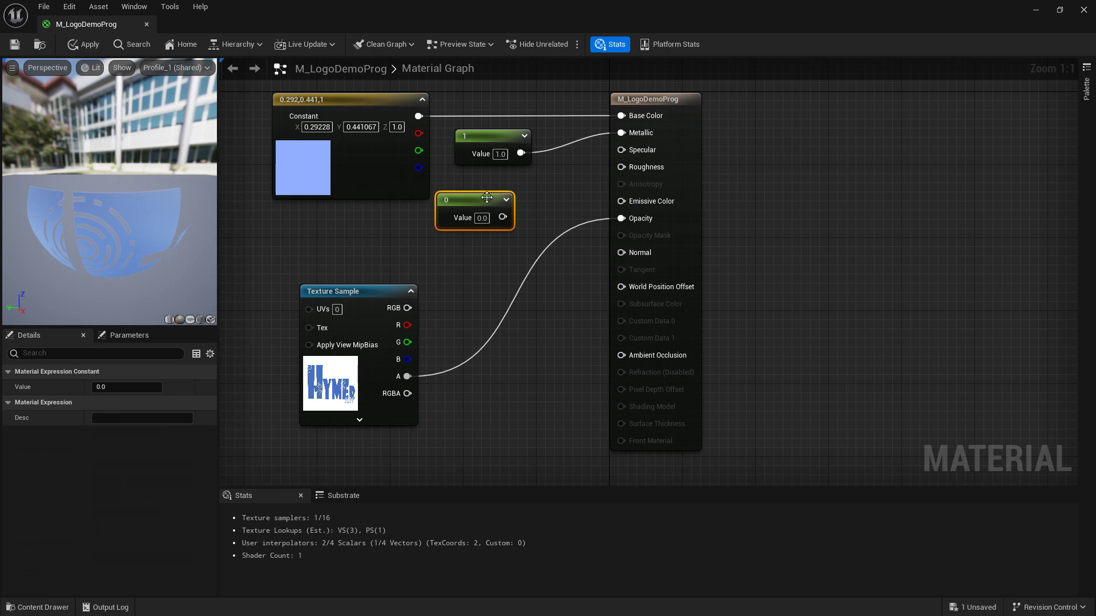
Step: Connect the lower Constant to Roughness, then line up both Constant nodes and move the Texture Sample slightly lower
{"action": "left_click_drag", "start_coordinate": [478, 204], "coordinate": [617, 167]}
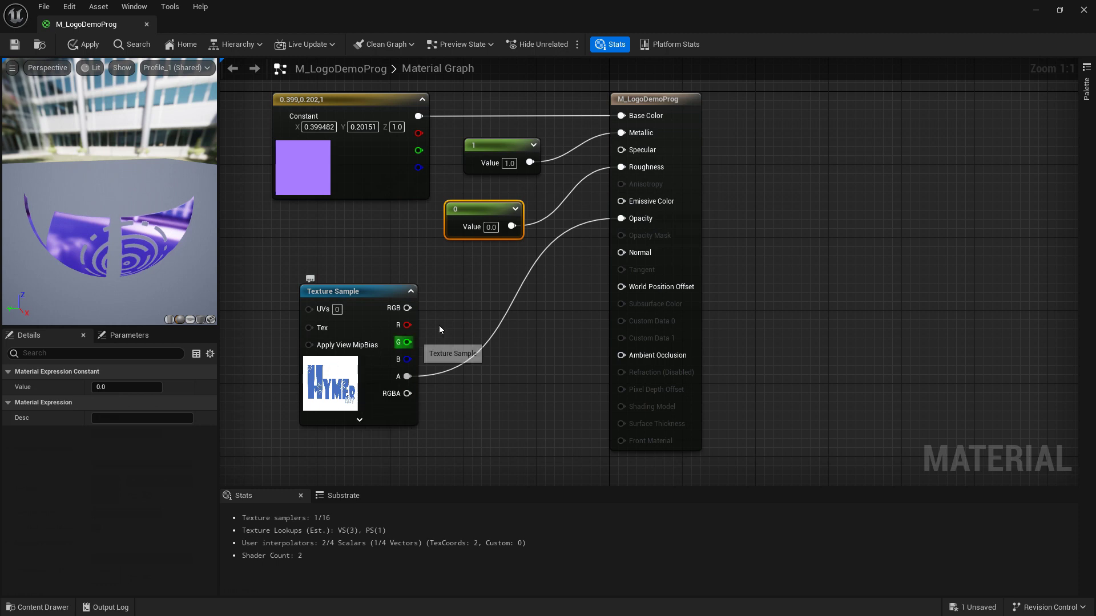
{"action": "mouse_move", "coordinate": [356, 291]}
{"action": "left_mouse_down"}
{"action": "mouse_move", "coordinate": [330, 295]}
{"action": "mouse_move", "coordinate": [347, 300]}
{"action": "left_mouse_up"}
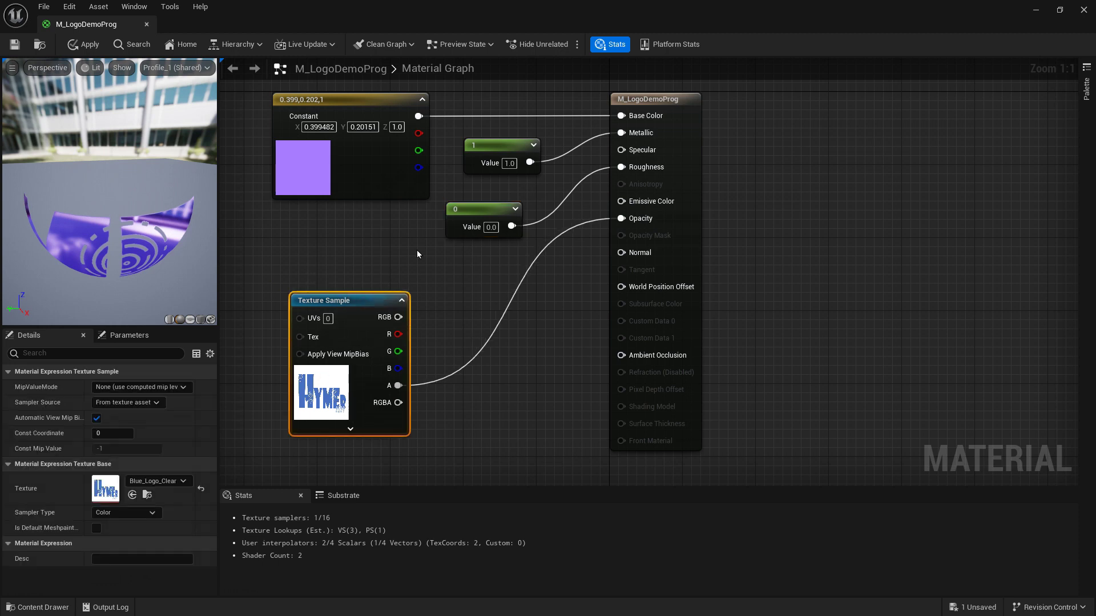
{"action": "left_click", "coordinate": [490, 227]}
{"action": "left_click_drag", "start_coordinate": [475, 214], "coordinate": [503, 214]}
{"action": "left_click", "coordinate": [508, 163]}
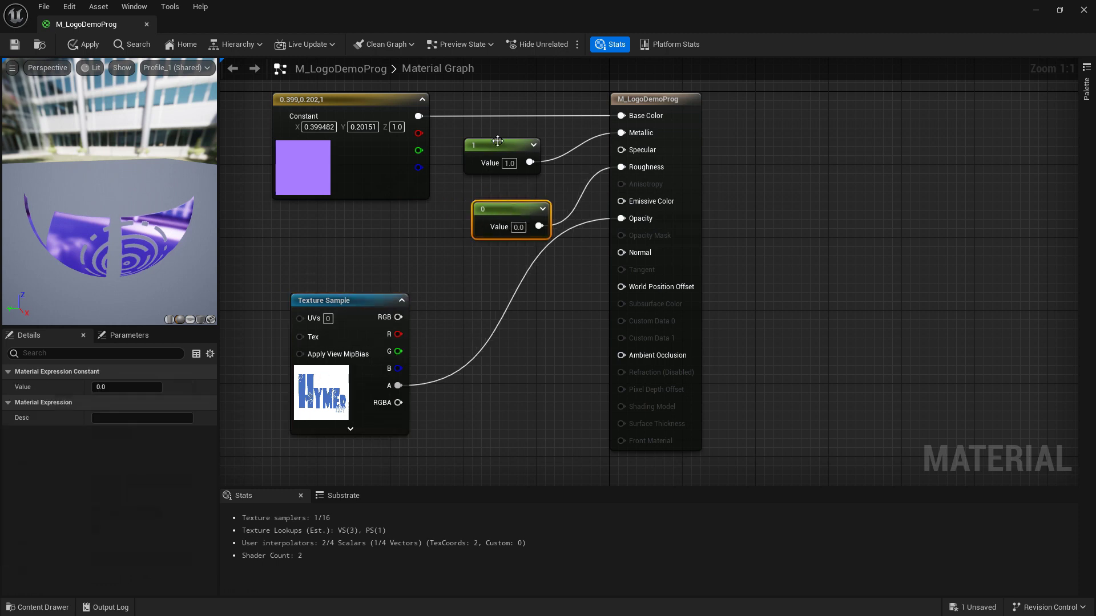
{"action": "left_click_drag", "start_coordinate": [499, 145], "coordinate": [478, 143]}
{"action": "left_click_drag", "start_coordinate": [509, 211], "coordinate": [483, 212]}
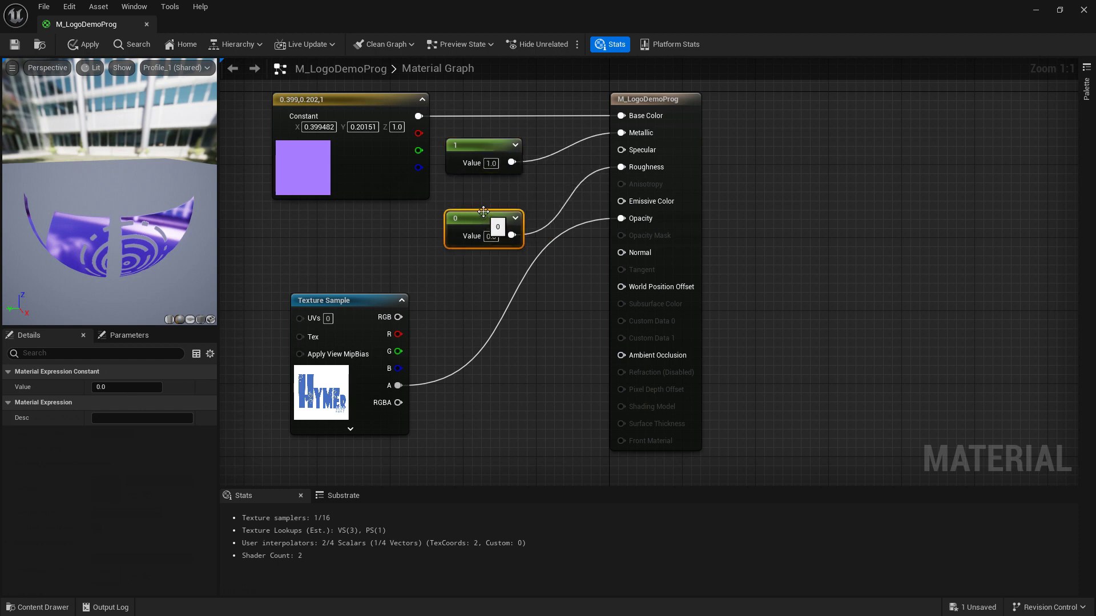
Step: Convert the Constant feeding Metallic to a parameter named Metallic
{"action": "left_click", "coordinate": [484, 148]}
{"action": "right_click", "coordinate": [486, 147]}
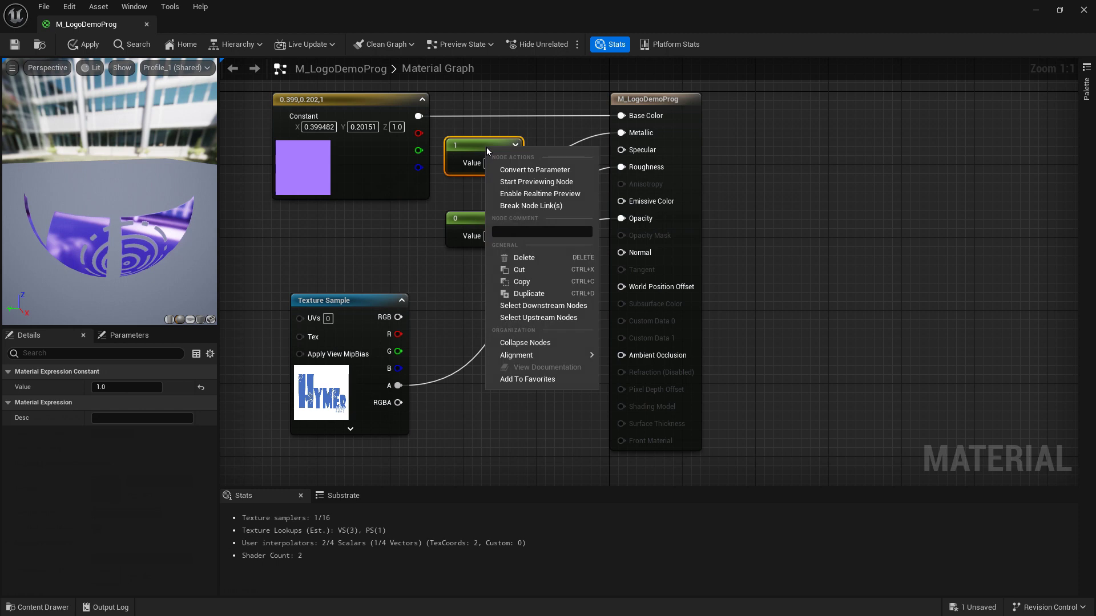
{"action": "left_click", "coordinate": [532, 170]}
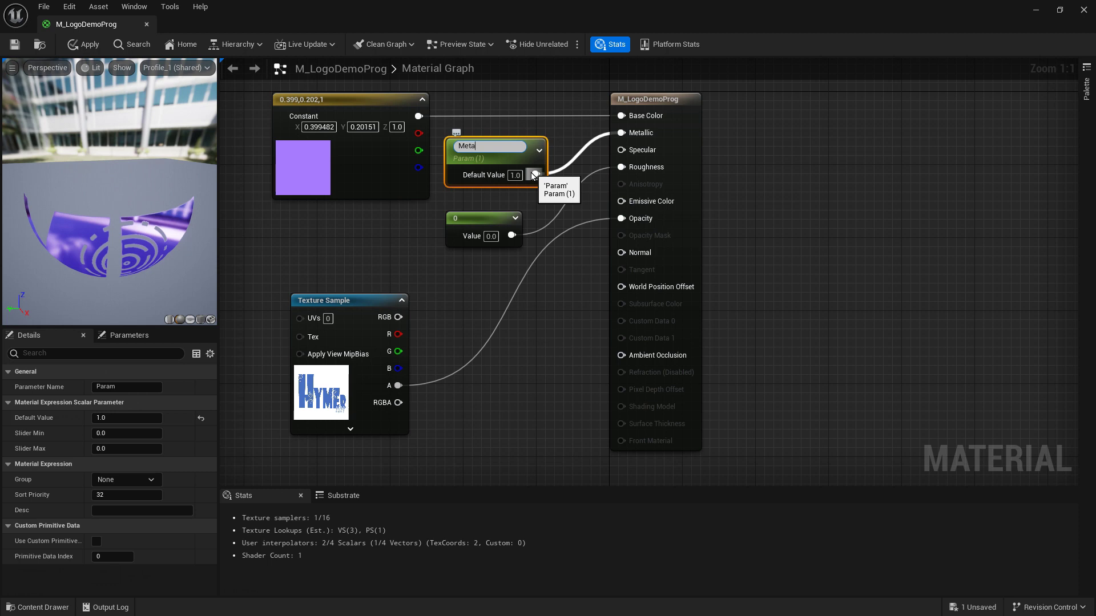
{"action": "key", "text": "Return"}
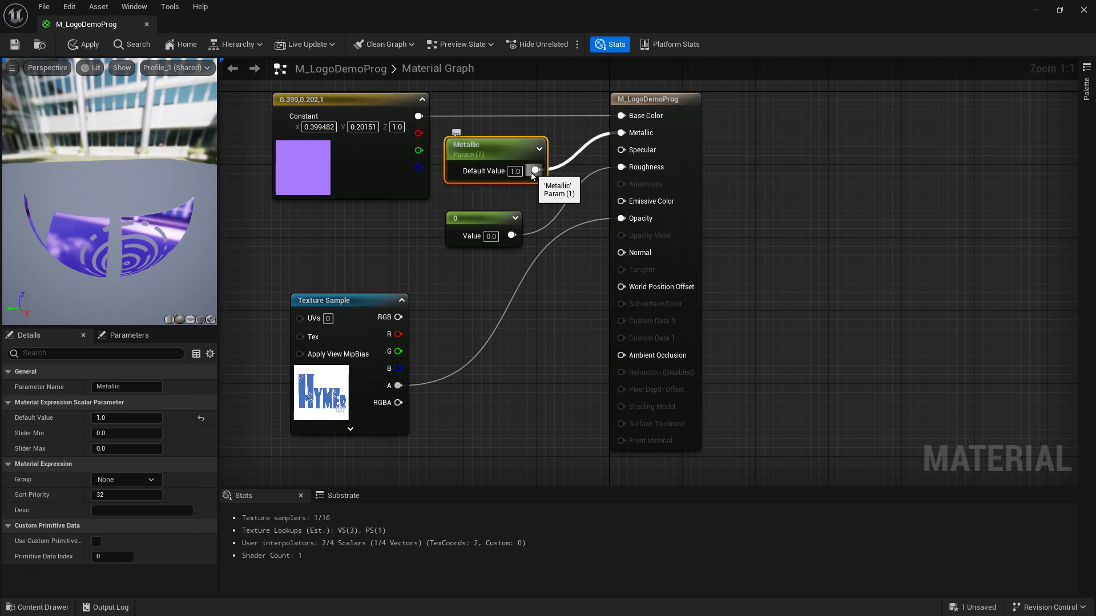
Step: Convert the Constant feeding Roughness to a parameter named Rough
{"action": "left_click", "coordinate": [471, 222]}
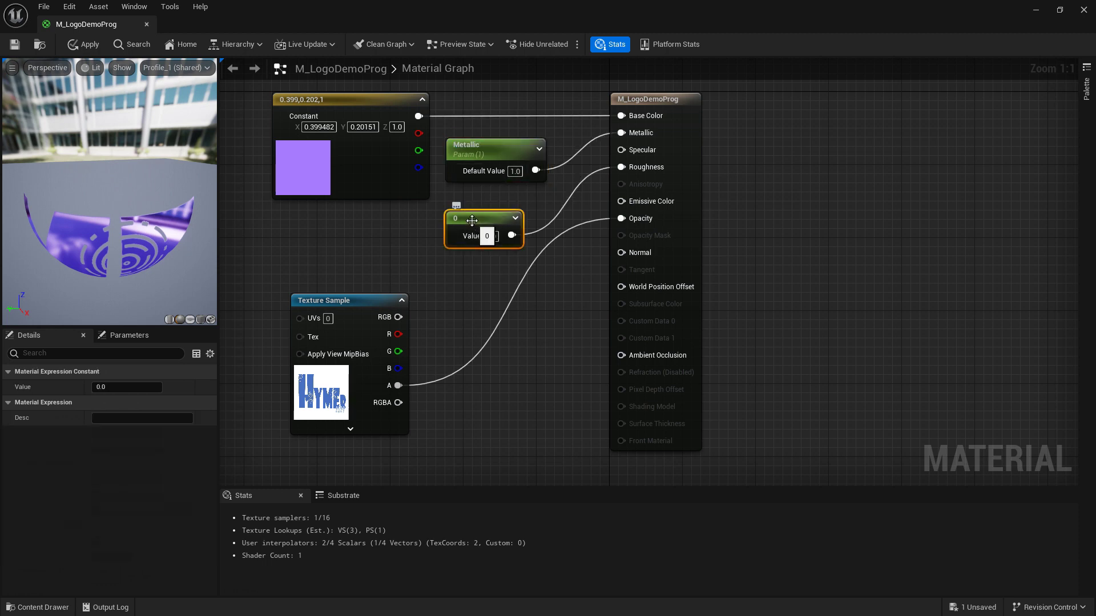
{"action": "right_click", "coordinate": [473, 224]}
{"action": "left_click", "coordinate": [518, 241]}
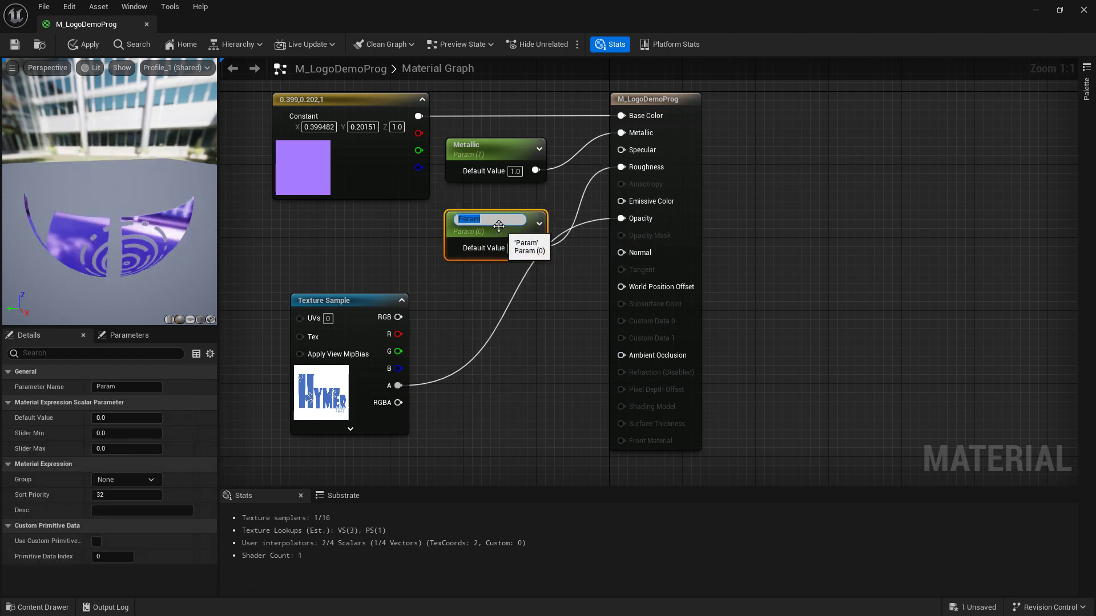
{"action": "type", "text": "R"}
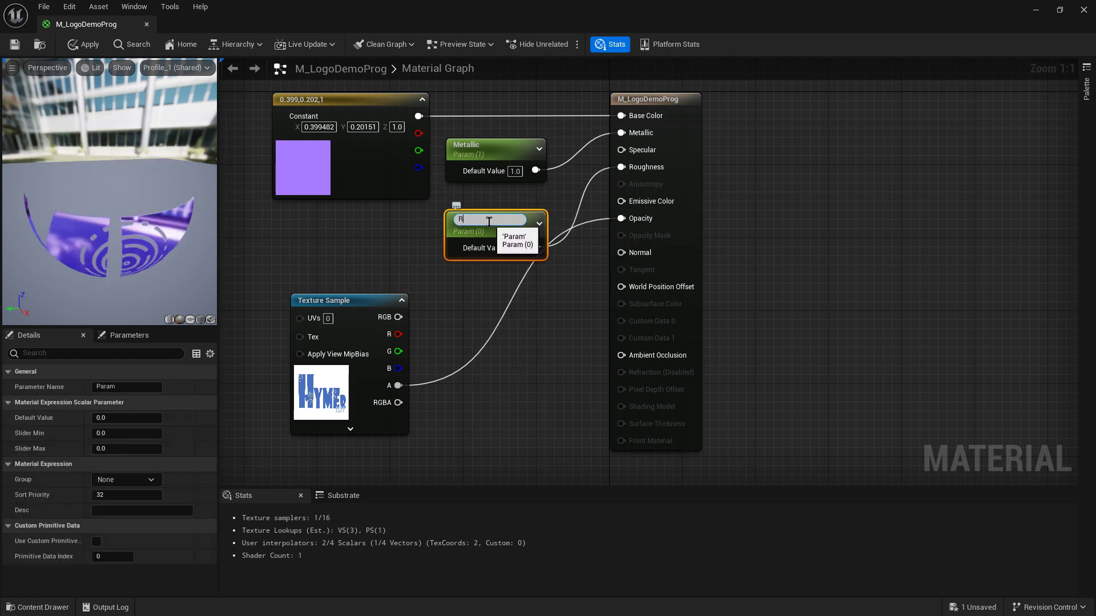
{"action": "type", "text": "ough"}
{"action": "key", "text": "Return"}
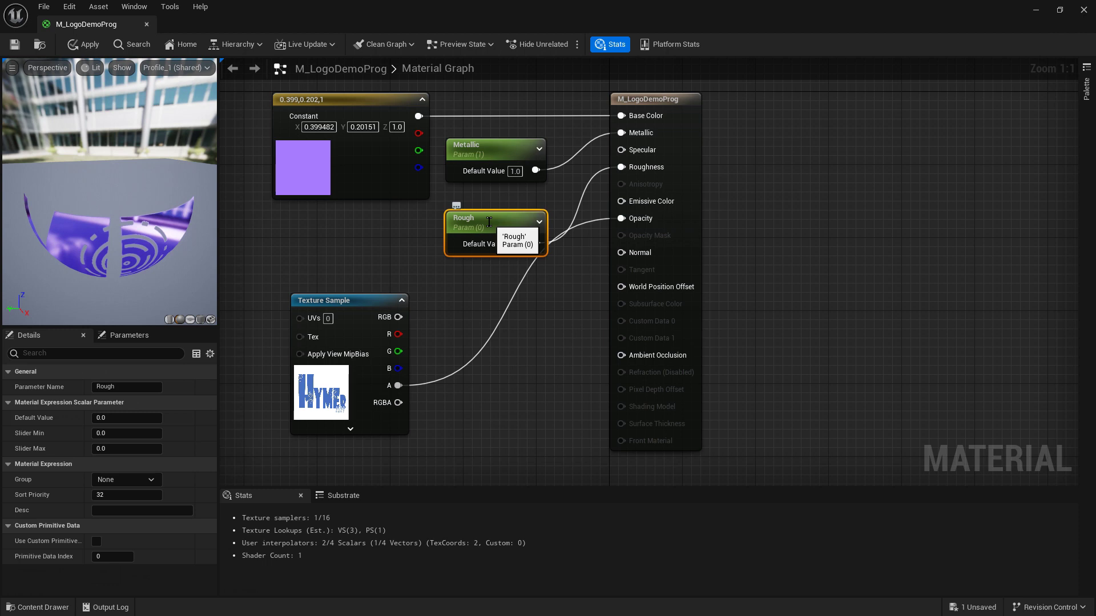
Step: Convert the purple Constant feeding Base Color to a parameter named Color
{"action": "left_click", "coordinate": [344, 103]}
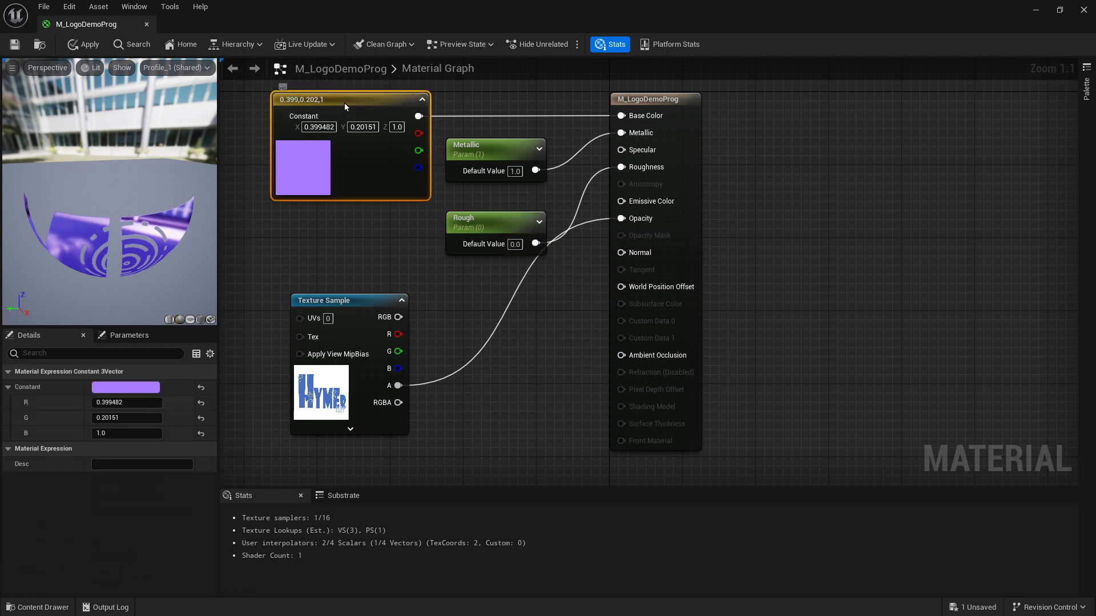
{"action": "right_click", "coordinate": [344, 103]}
{"action": "left_click", "coordinate": [377, 126]}
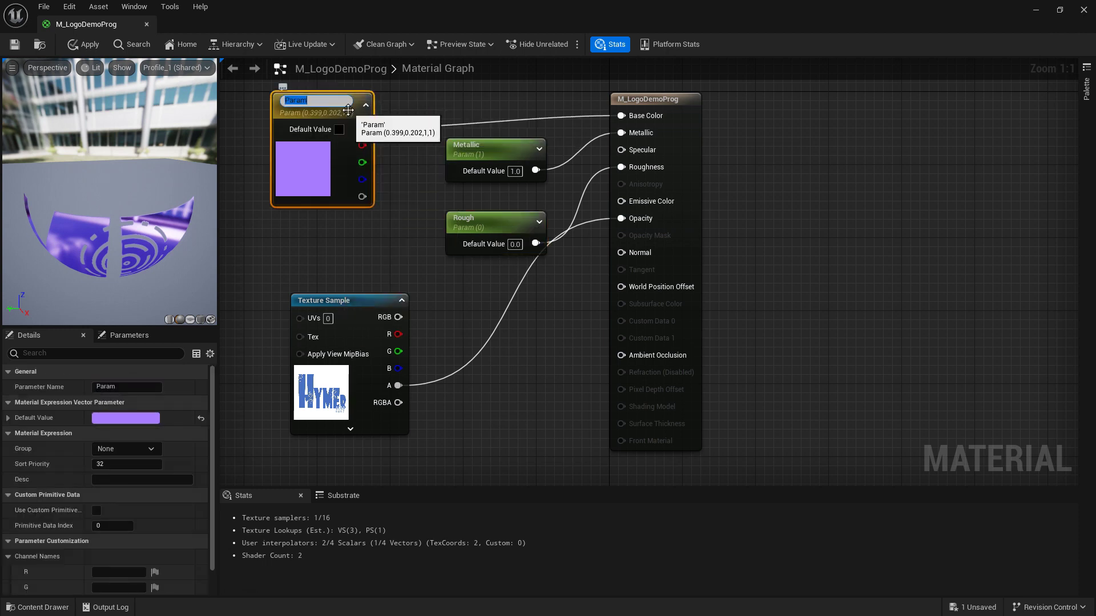
{"action": "key", "text": "Return"}
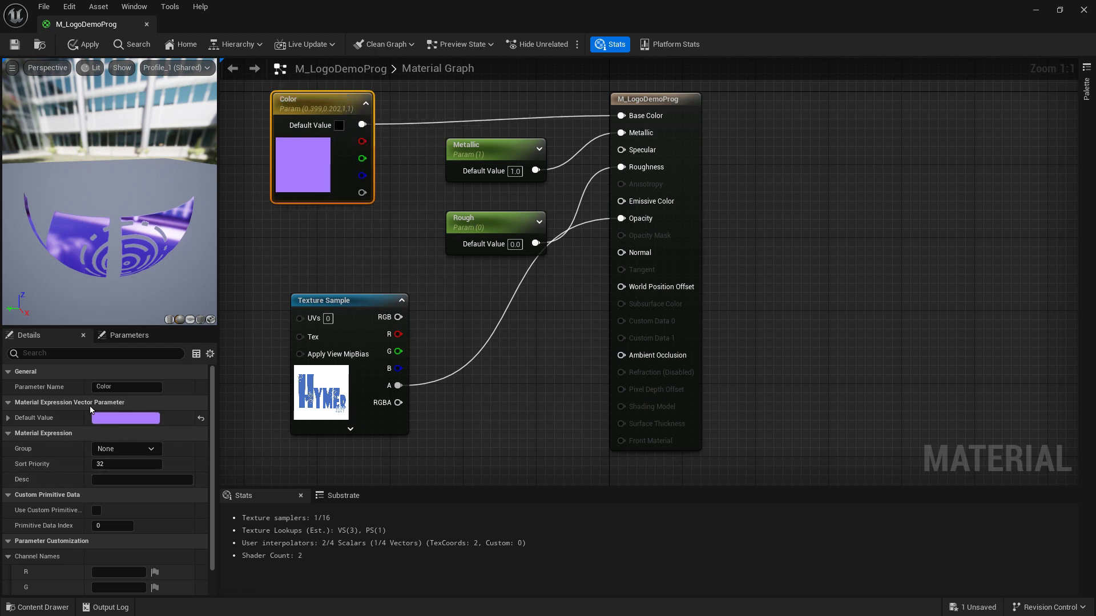
Step: Set the Slider Max of both the Metallic and Rough parameters to 1.0
{"action": "left_click", "coordinate": [487, 147]}
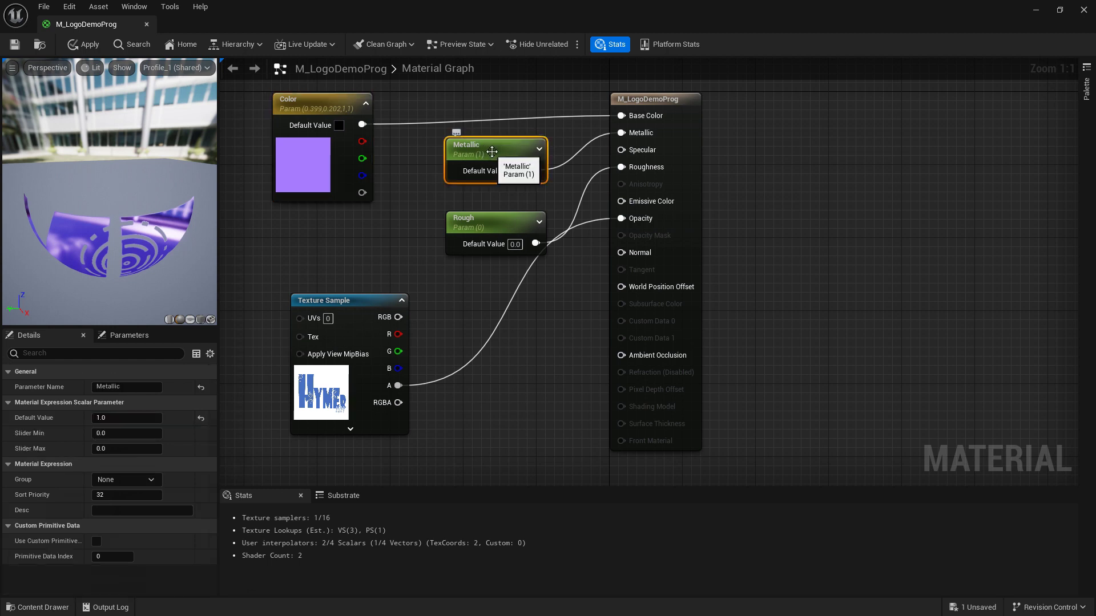
{"action": "left_click", "coordinate": [494, 219]}
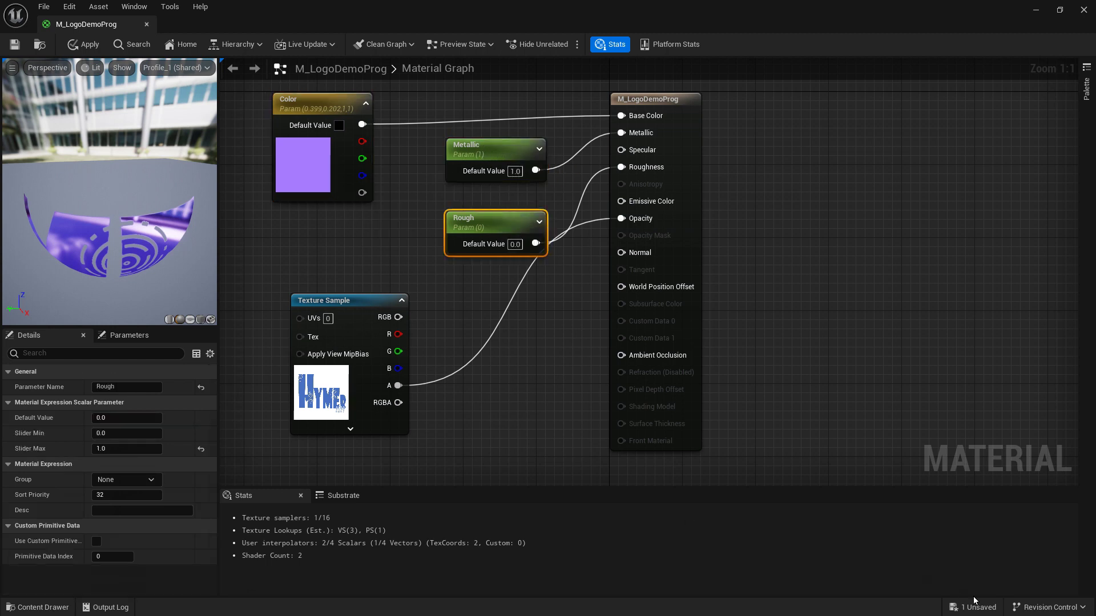
Step: Save the unsaved M LogoDemo content and the M_LogoDemoProg material, and close the material editor
{"action": "left_click", "coordinate": [973, 606]}
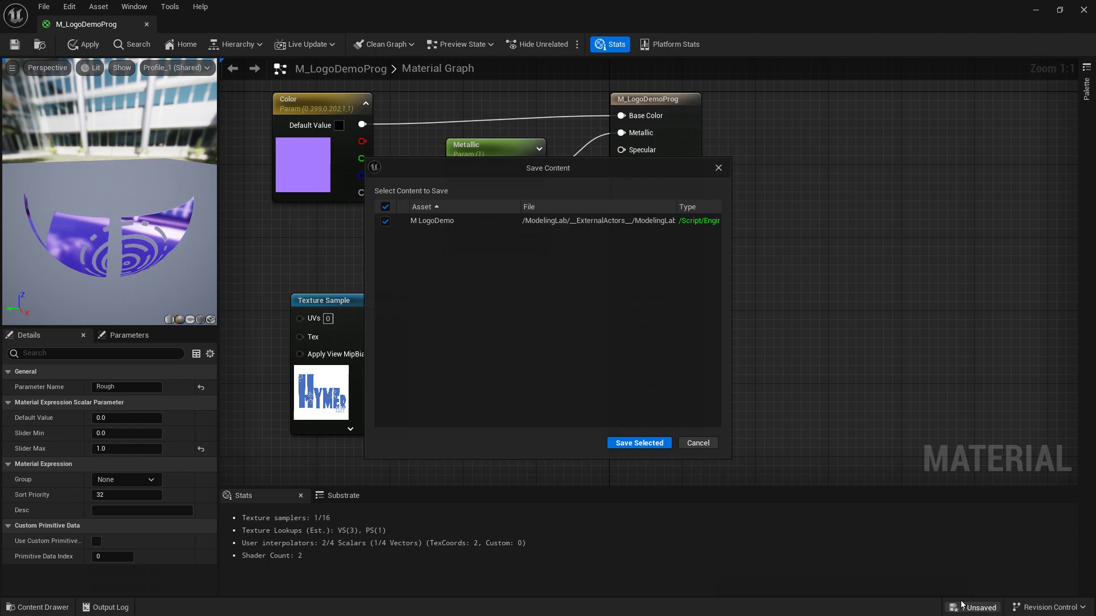
{"action": "left_click", "coordinate": [638, 444]}
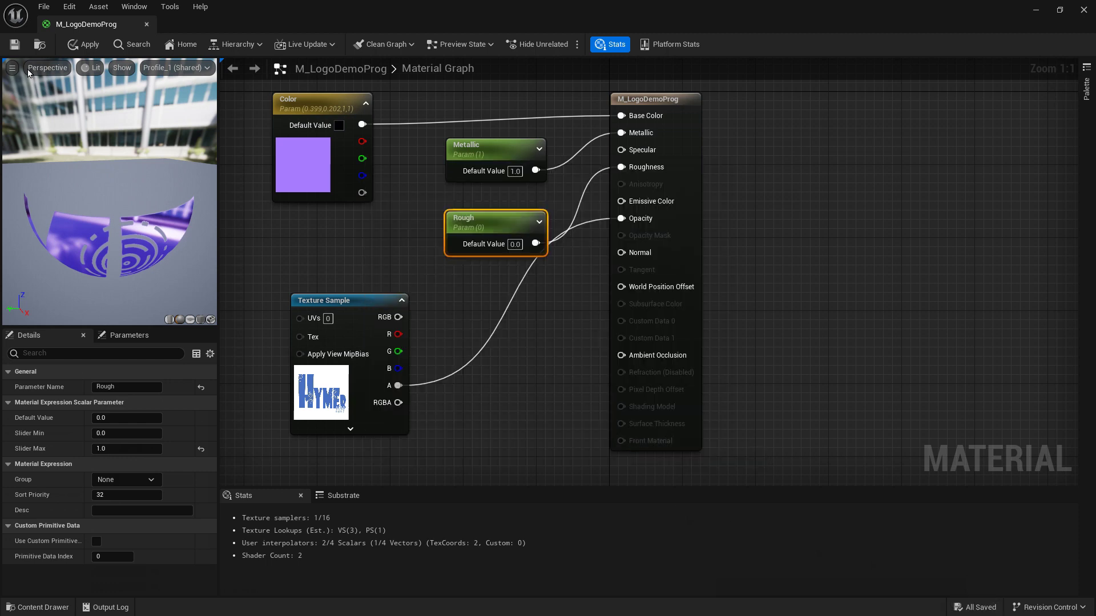
{"action": "left_click", "coordinate": [14, 49]}
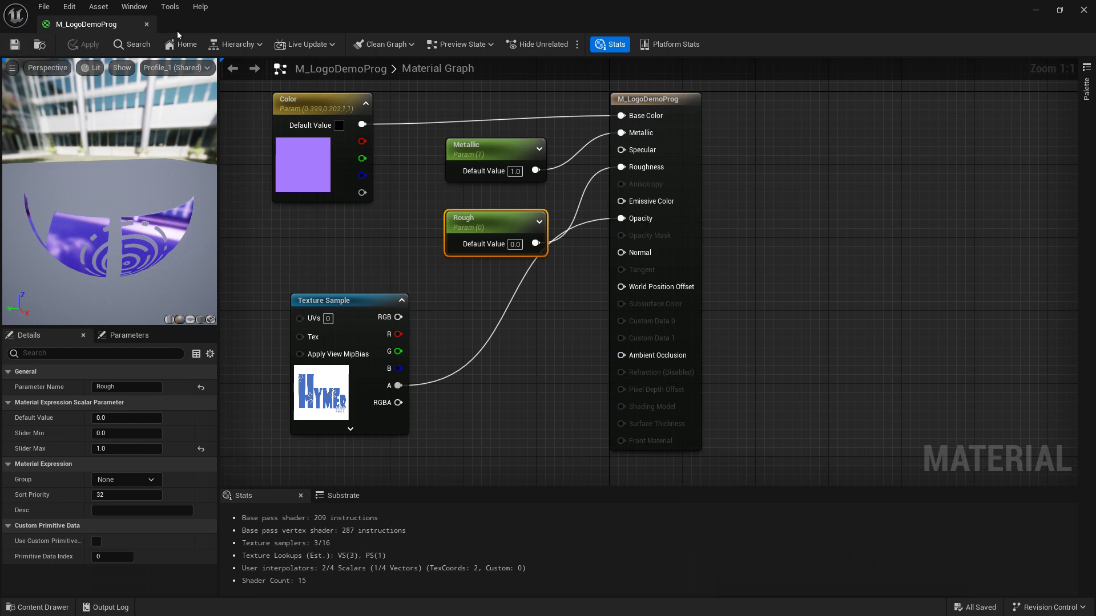
{"action": "left_click", "coordinate": [147, 24]}
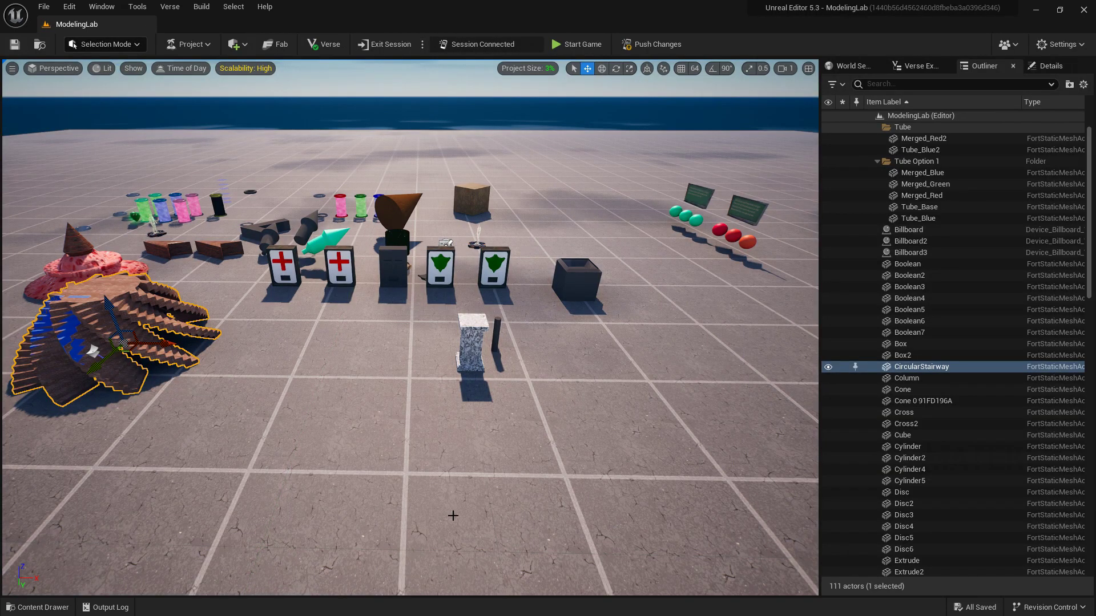
Step: Create a material instance from M_LogoDemoProg in the Decals folder
{"action": "key", "text": "ctrl+space"}
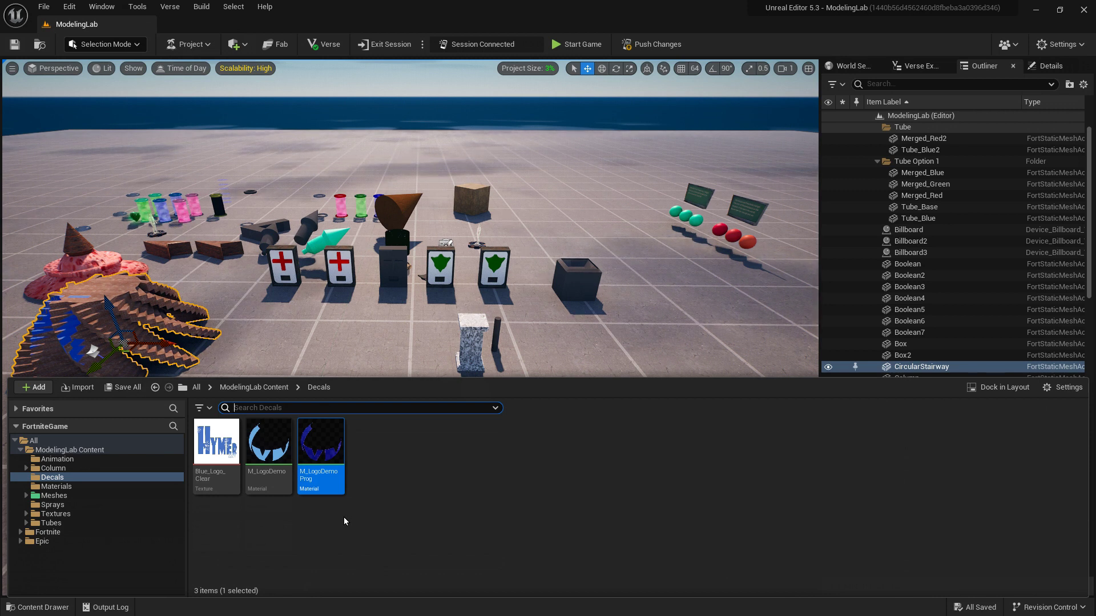
{"action": "left_click", "coordinate": [454, 509]}
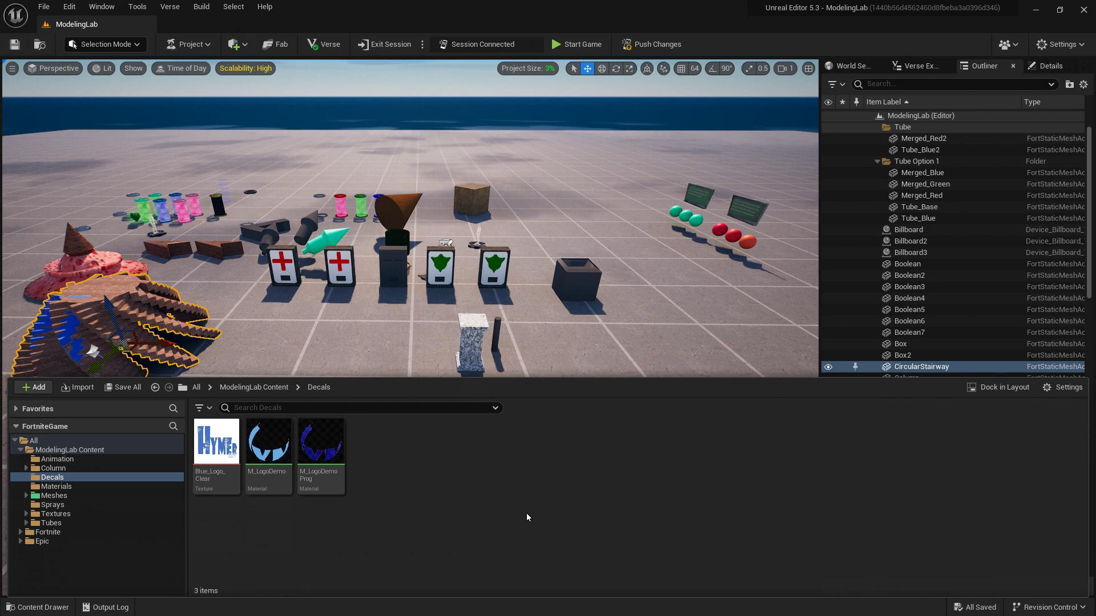
{"action": "right_click", "coordinate": [325, 452]}
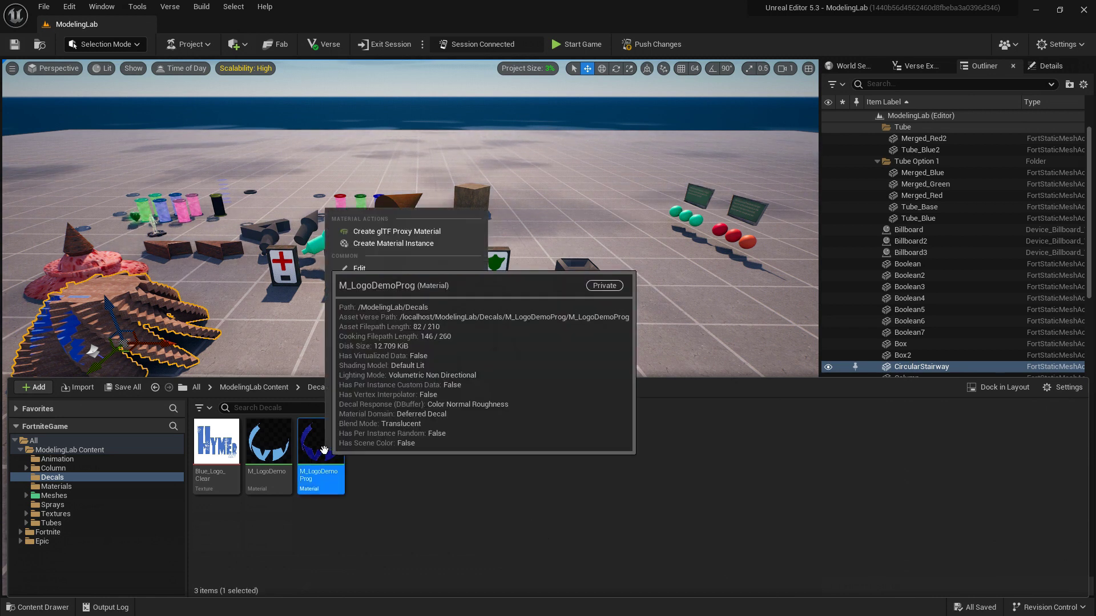
{"action": "left_click", "coordinate": [447, 244]}
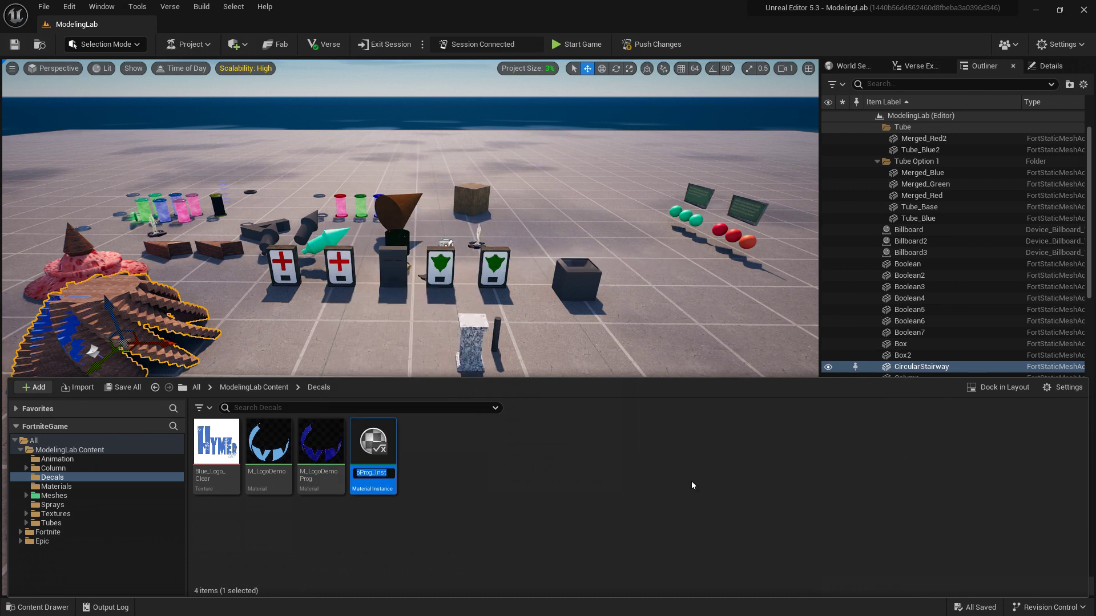
Step: Name the new material instance MI_LogoDemo1
{"action": "key", "text": "Right"}
{"action": "key", "text": "Home"}
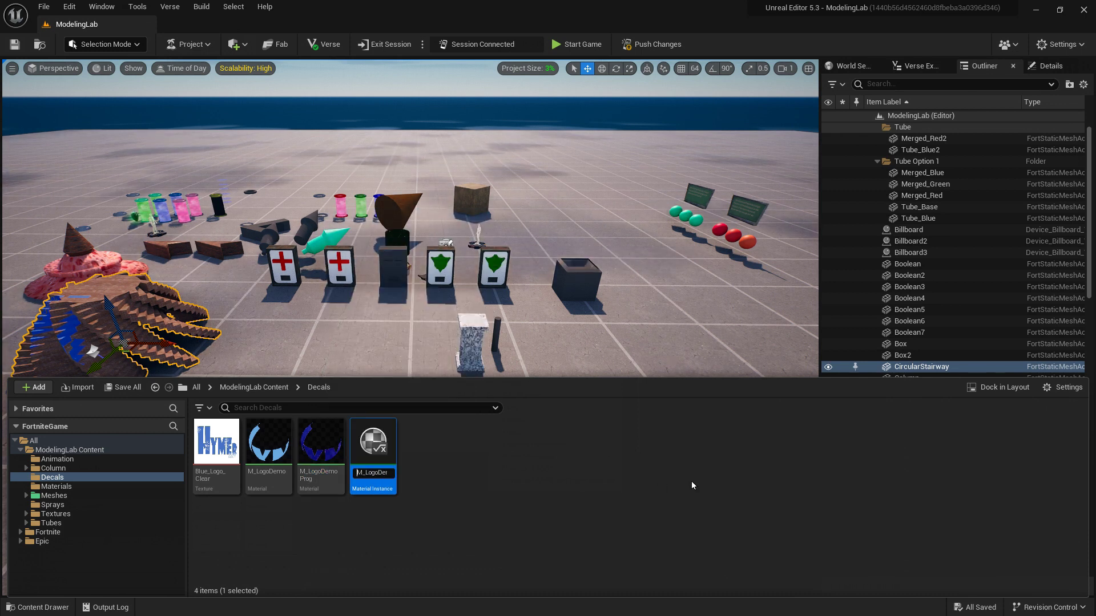
{"action": "key", "text": "Right"}
{"action": "type", "text": "I"}
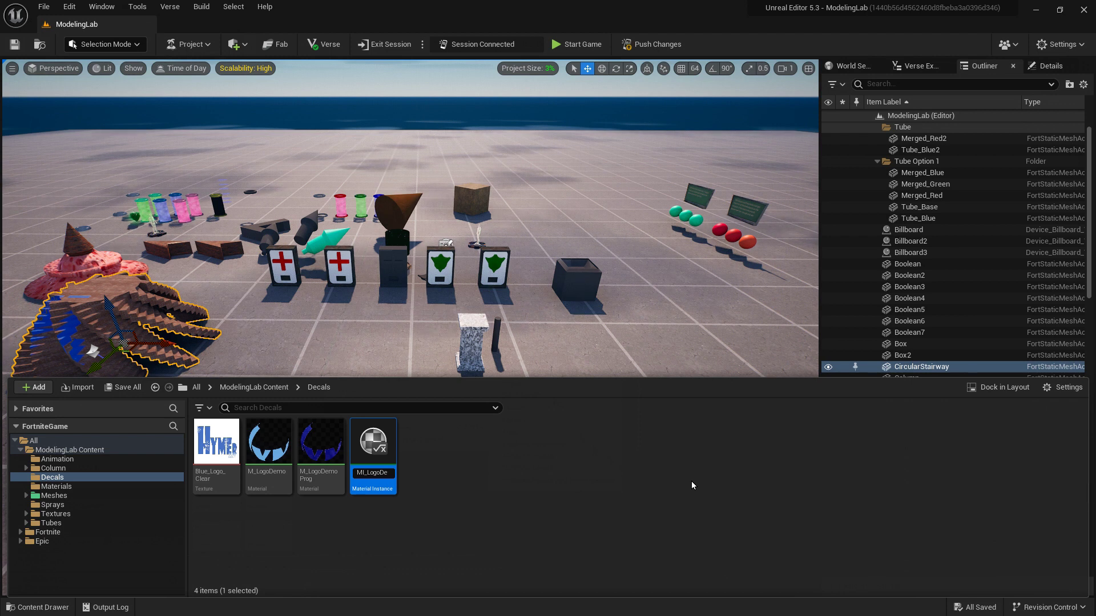
{"action": "key", "text": "Right"}
{"action": "key", "text": "Right"}
{"action": "key", "text": "Right"}
{"action": "key", "text": "Right"}
{"action": "key", "text": "Right"}
{"action": "key", "text": "Right"}
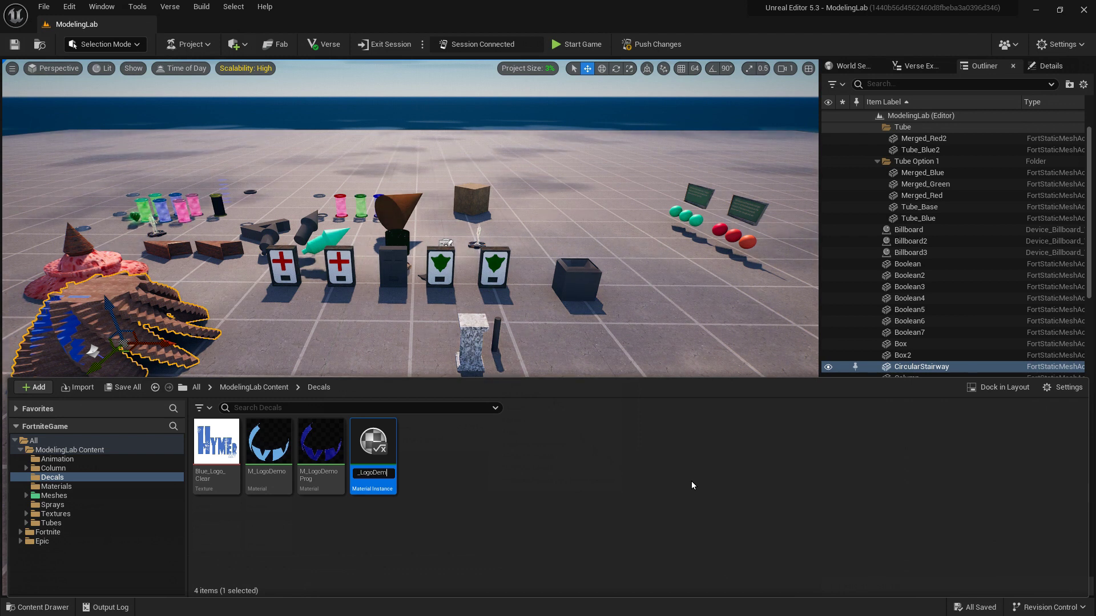
{"action": "key", "text": "Right"}
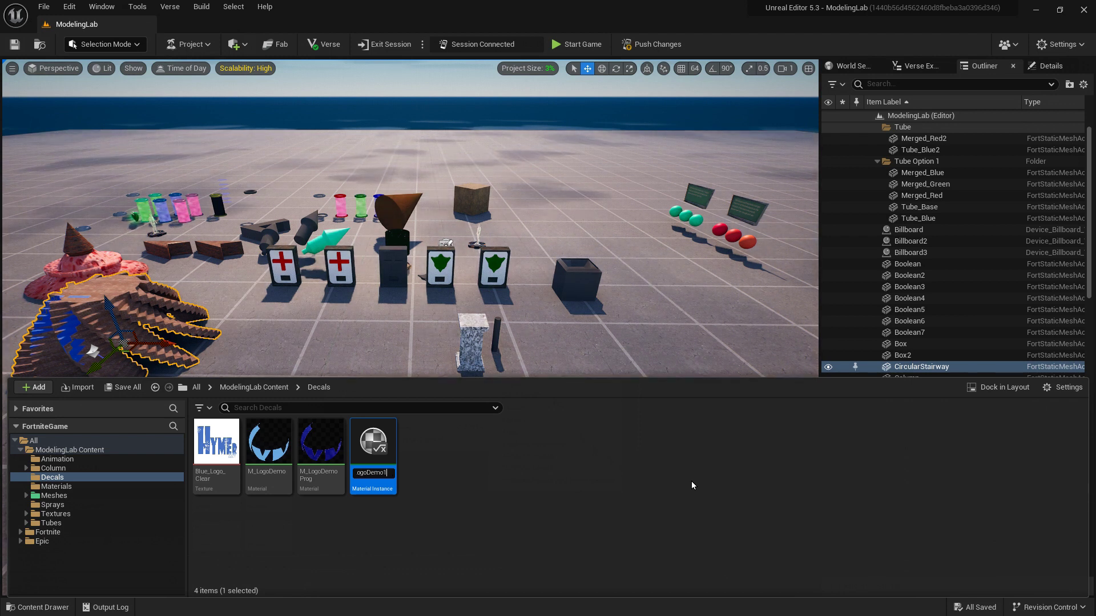
{"action": "key", "text": "Return"}
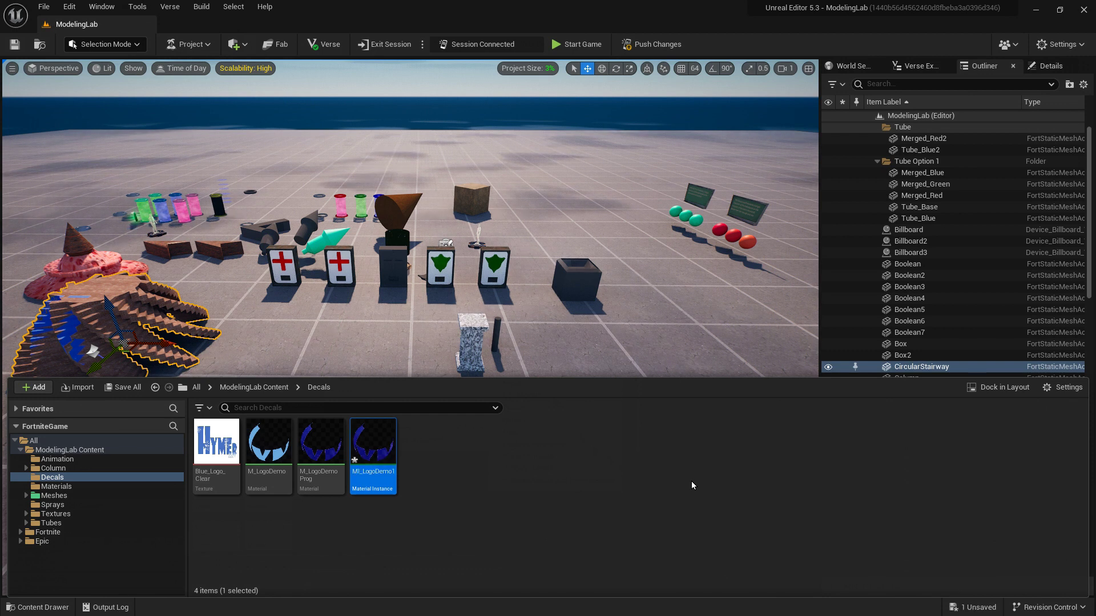
Step: Open MI_LogoDemo1 and override its scalar parameters, setting Metallic to about 0.488 and Rough to about 0.056
{"action": "double_click", "coordinate": [374, 456]}
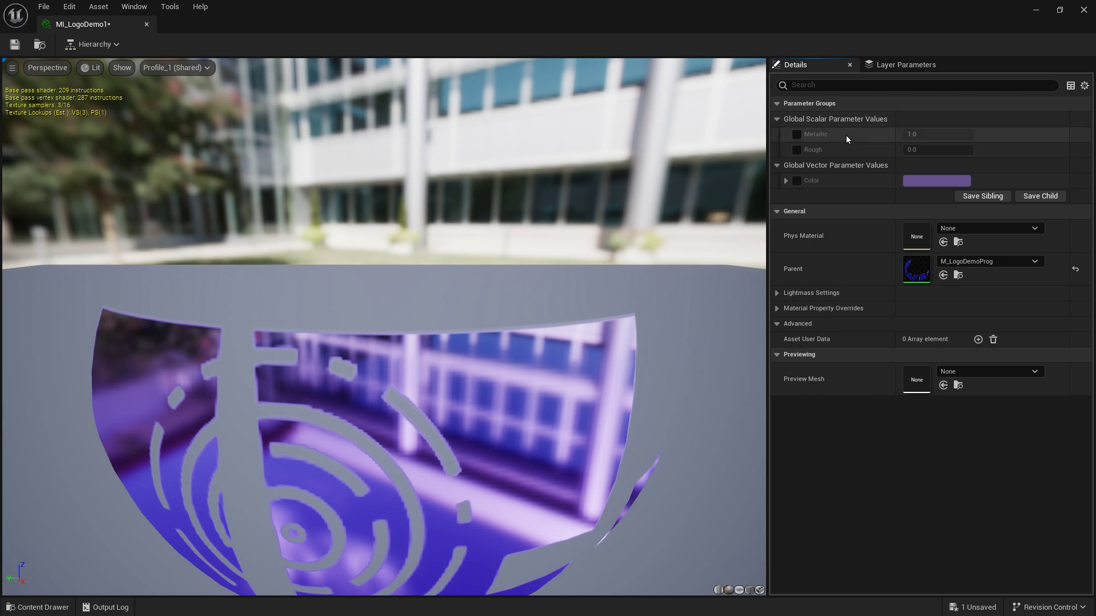
{"action": "left_click", "coordinate": [797, 134]}
{"action": "left_click_drag", "start_coordinate": [936, 135], "coordinate": [928, 137]}
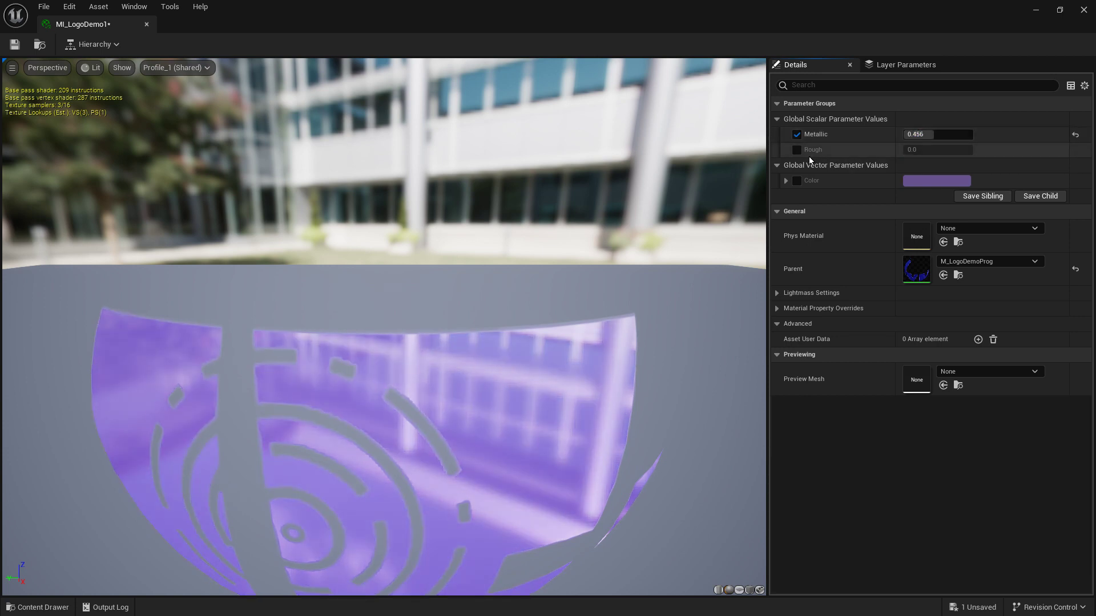
{"action": "left_click", "coordinate": [797, 149]}
{"action": "left_click", "coordinate": [942, 150]}
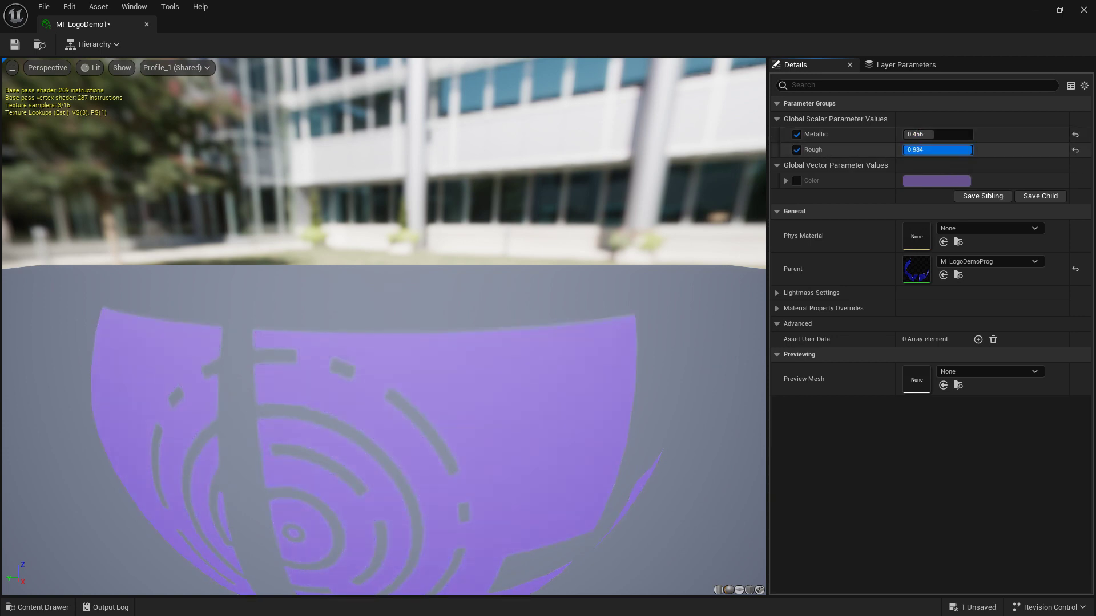
{"action": "type", "text": "0.008"}
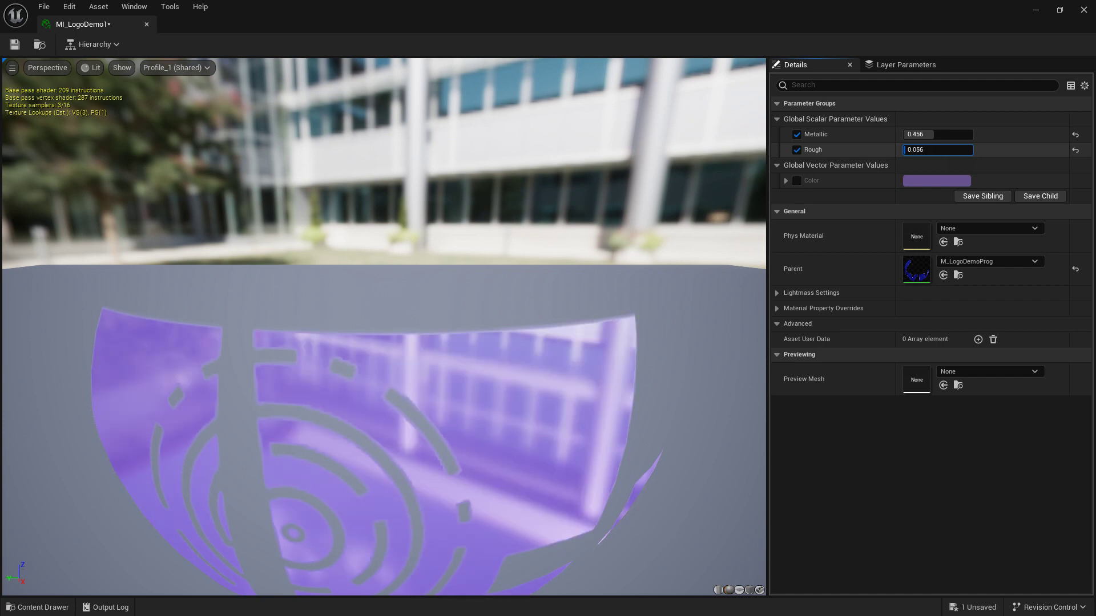
{"action": "left_click_drag", "start_coordinate": [933, 137], "coordinate": [936, 137]}
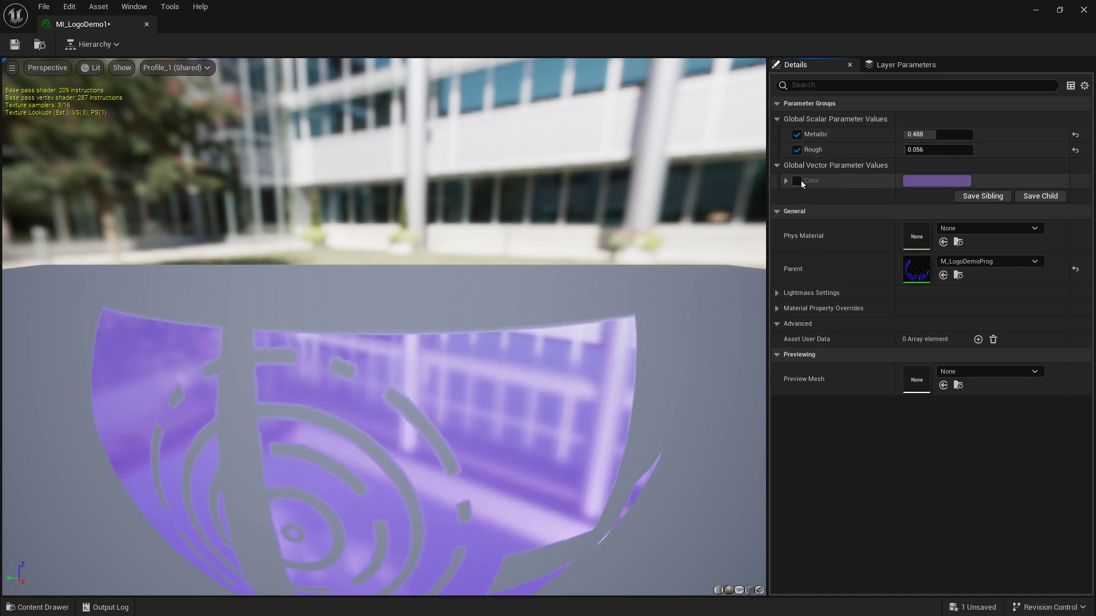
Step: Override the Color parameter with a slightly darkened red, Hex sRGB E71400FF, after trying green
{"action": "left_click", "coordinate": [798, 182]}
{"action": "left_click", "coordinate": [934, 181]}
{"action": "left_click", "coordinate": [777, 287]}
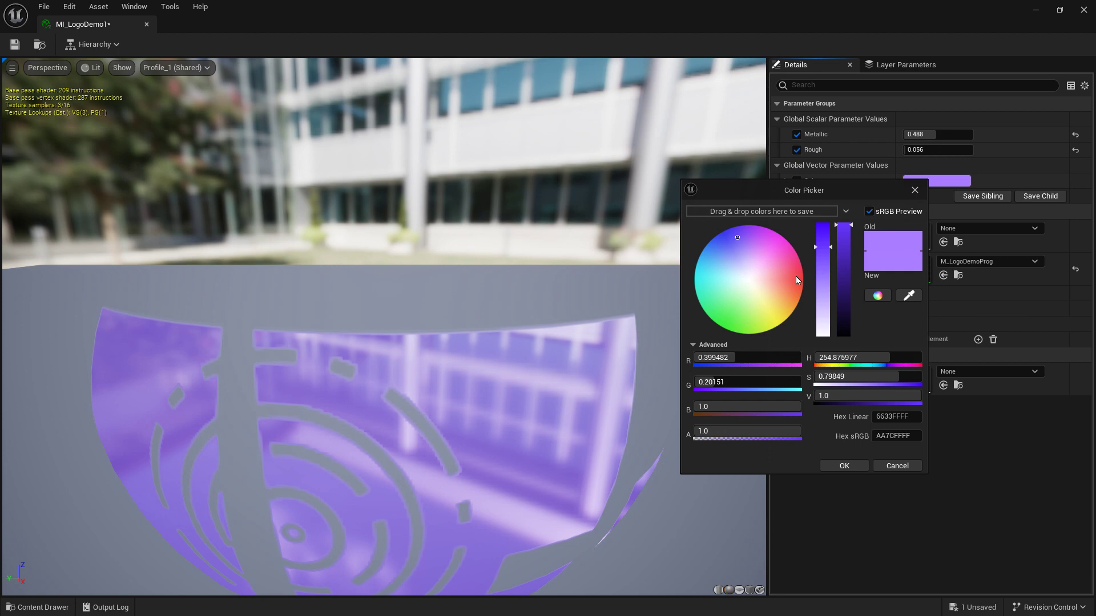
{"action": "left_click", "coordinate": [717, 318]}
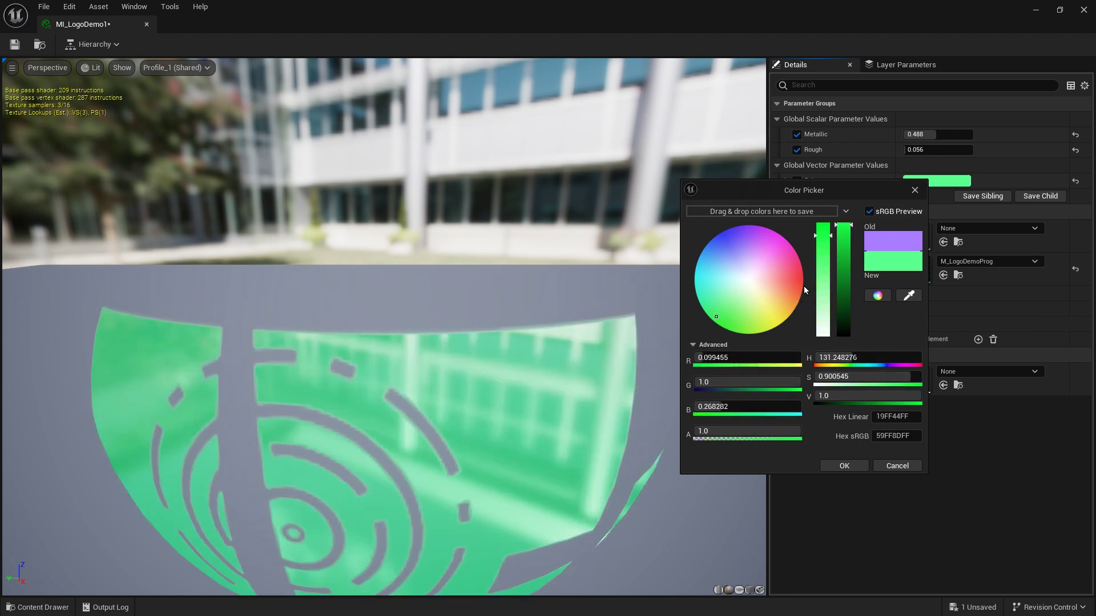
{"action": "left_click", "coordinate": [801, 283]}
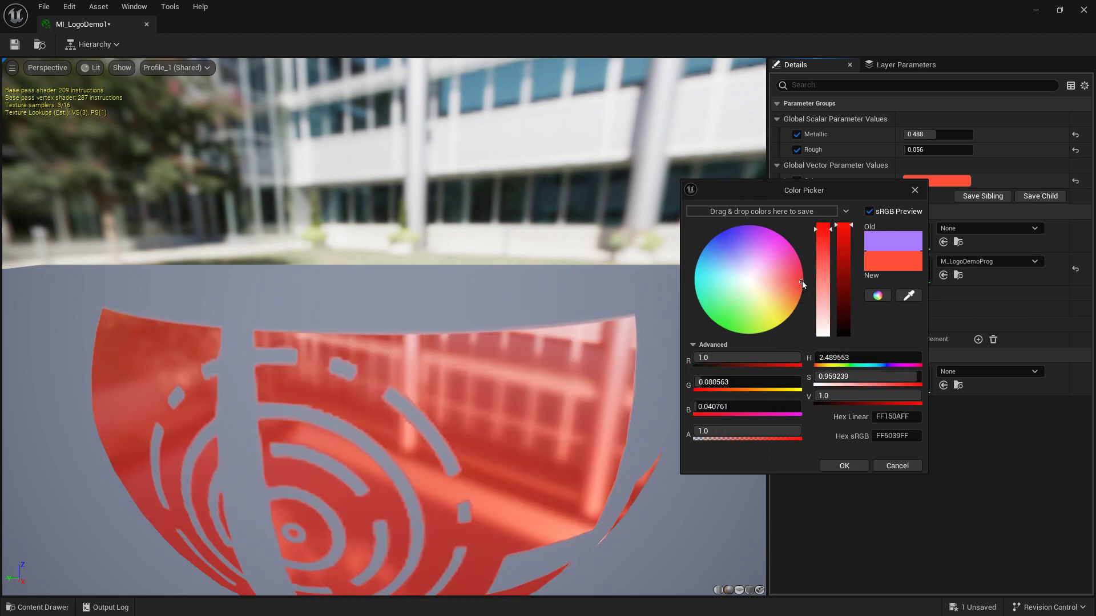
{"action": "left_click", "coordinate": [803, 280]}
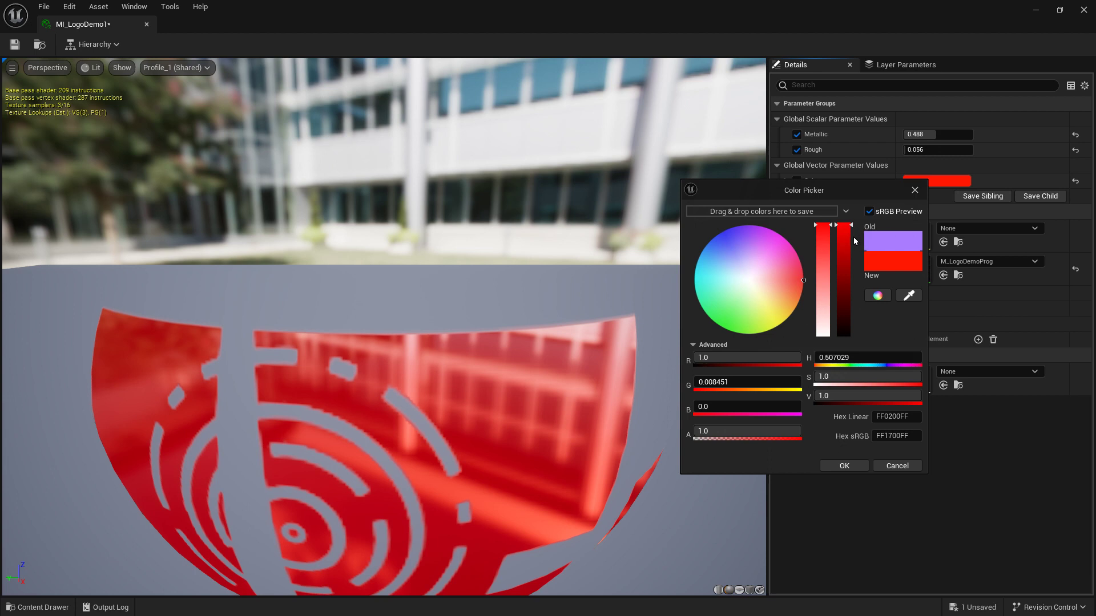
{"action": "left_click_drag", "start_coordinate": [852, 227], "coordinate": [851, 246]}
Step: Set Metallic to about 0.952 and Rough to 0.0, and accept the picked red colour
{"action": "left_click_drag", "start_coordinate": [918, 137], "coordinate": [947, 136]}
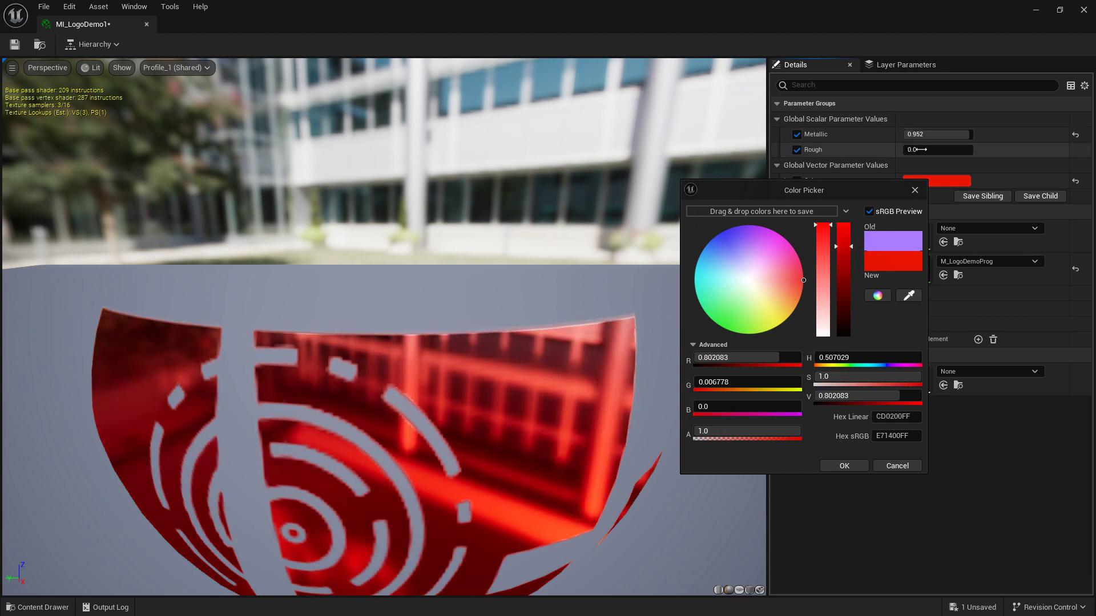
{"action": "left_click_drag", "start_coordinate": [501, 368], "coordinate": [547, 330]}
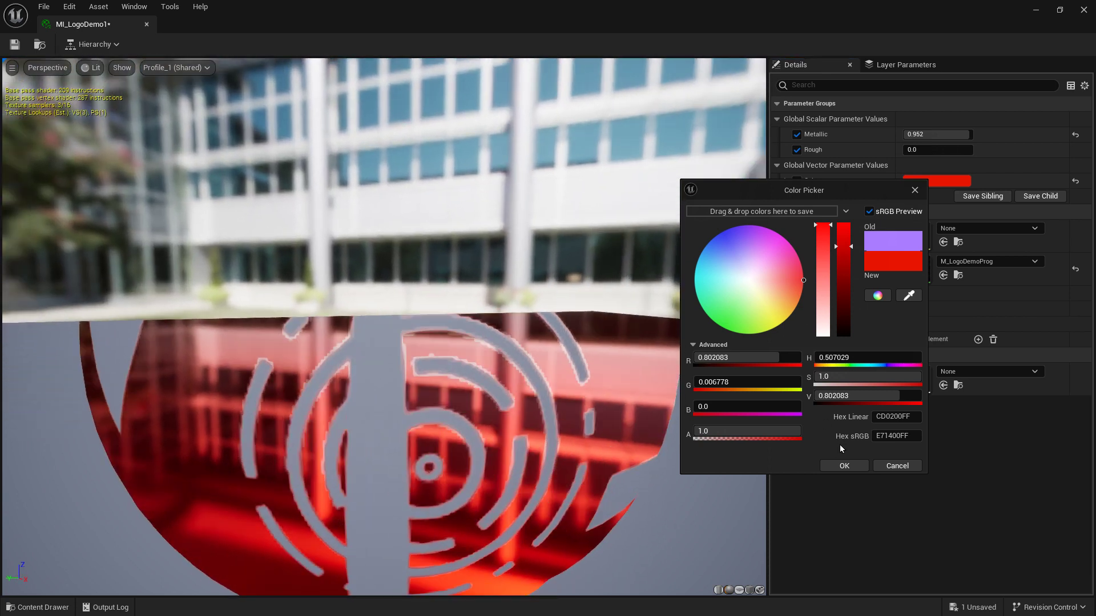
{"action": "left_click", "coordinate": [843, 466]}
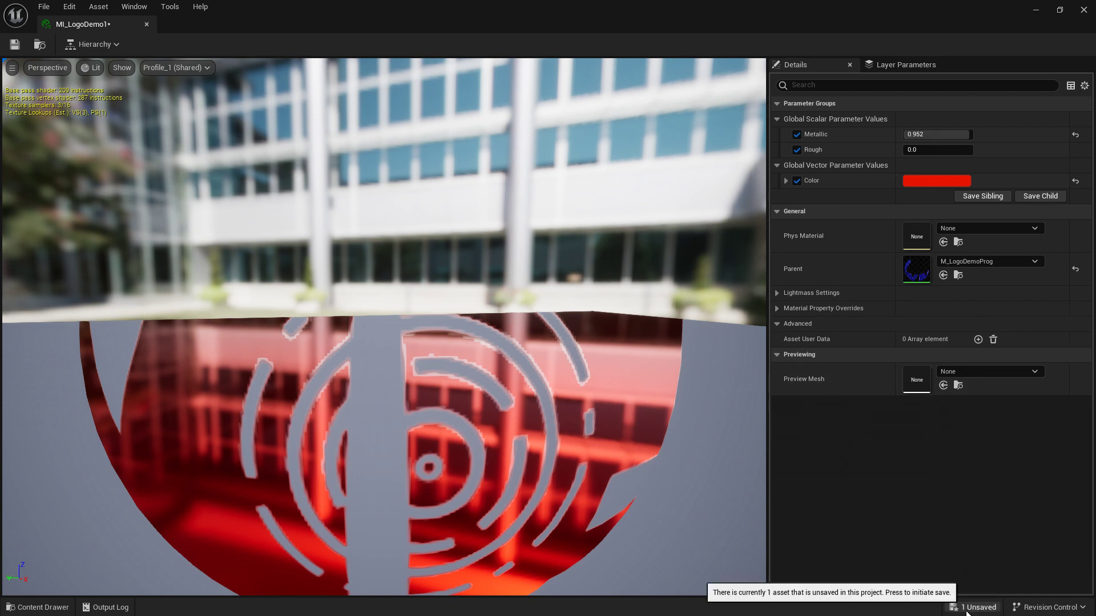
Step: Save the MI_LogoDemo1 material instance and close its editor
{"action": "left_click", "coordinate": [14, 44]}
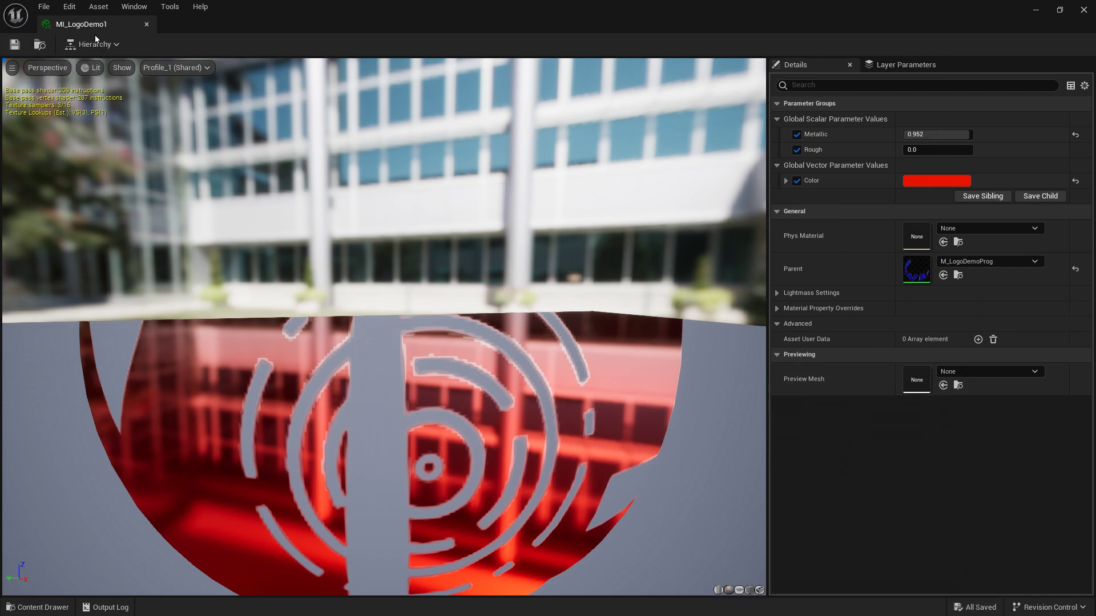
{"action": "left_click", "coordinate": [146, 25]}
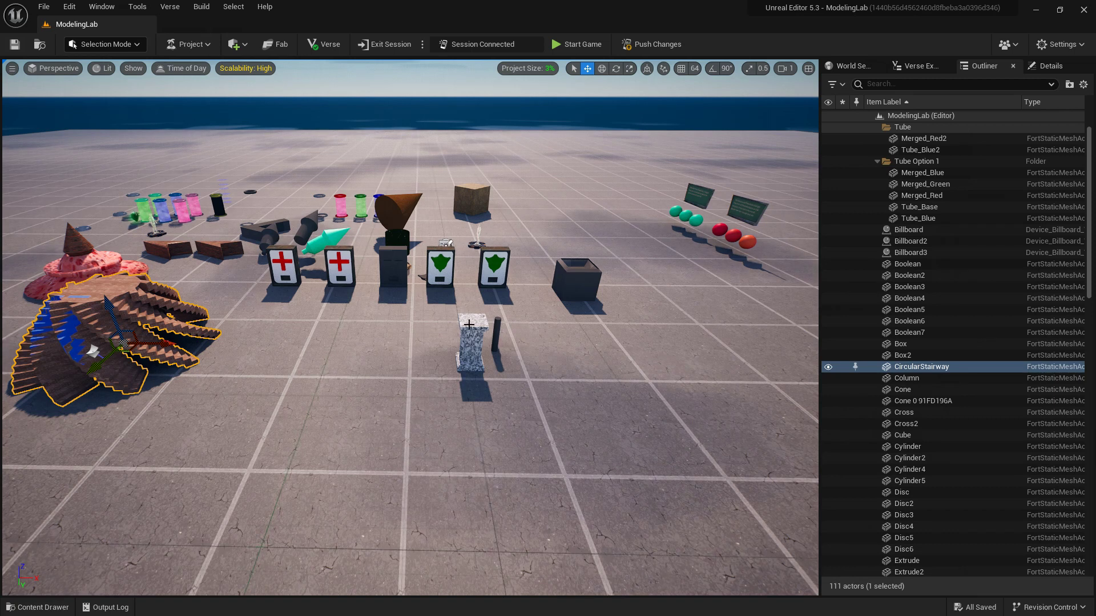
Step: Place the MI_LogoDemo1 decal from the Decals folder on the floor in front of the marble column
{"action": "key", "text": "ctrl+space"}
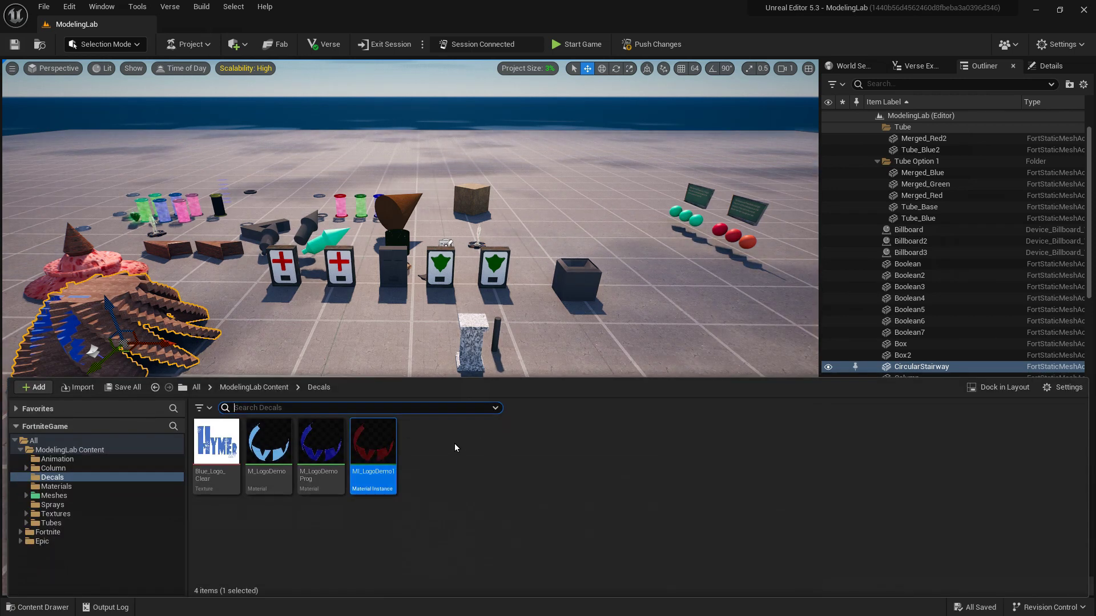
{"action": "mouse_move", "coordinate": [373, 445]}
{"action": "left_mouse_down"}
{"action": "mouse_move", "coordinate": [394, 439]}
{"action": "mouse_move", "coordinate": [419, 322]}
{"action": "mouse_move", "coordinate": [348, 377]}
{"action": "mouse_move", "coordinate": [358, 419]}
{"action": "mouse_move", "coordinate": [462, 453]}
{"action": "mouse_move", "coordinate": [378, 438]}
{"action": "left_mouse_up"}
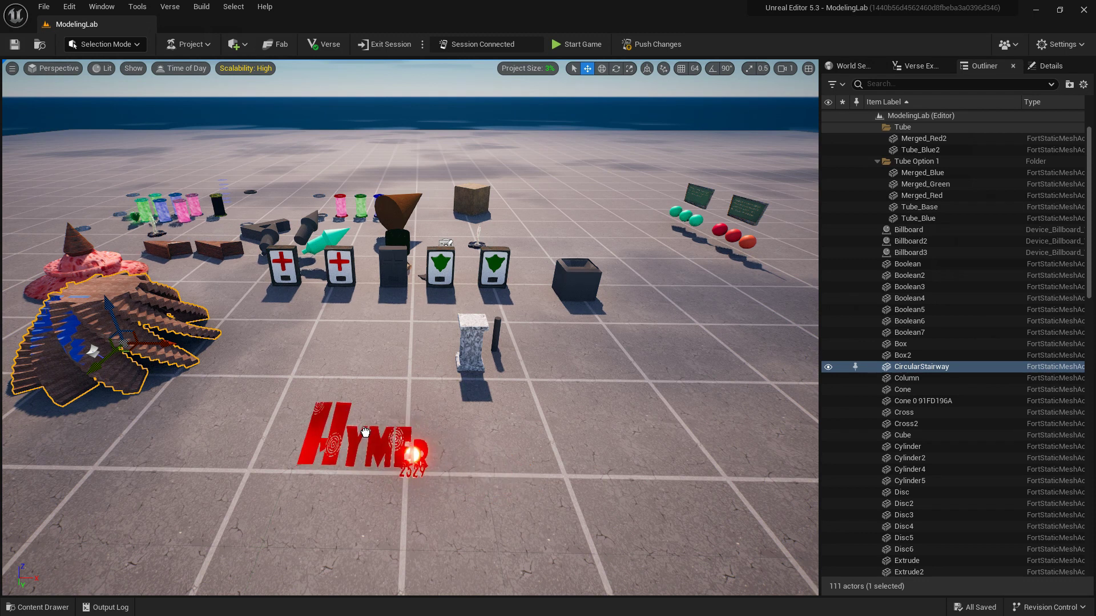
{"action": "left_click_drag", "start_coordinate": [366, 434], "coordinate": [553, 422]}
{"action": "key", "text": "ctrl+space"}
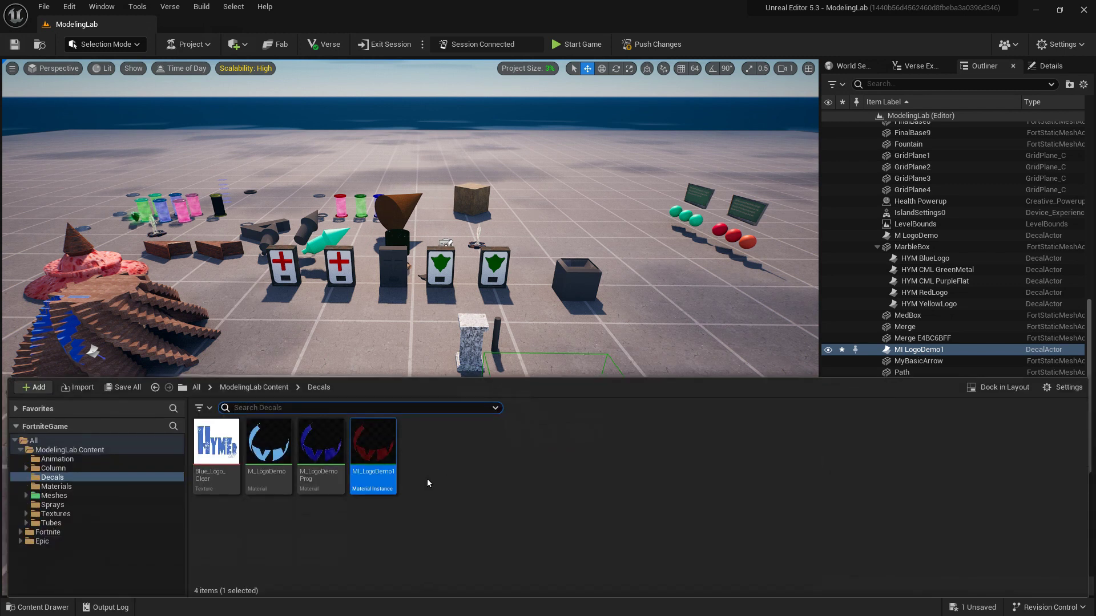
Step: Create a material instance from M_LogoDemoProg in the Decals folder and name it MI_LogoDemo2
{"action": "right_click", "coordinate": [324, 450]}
{"action": "left_click", "coordinate": [450, 244]}
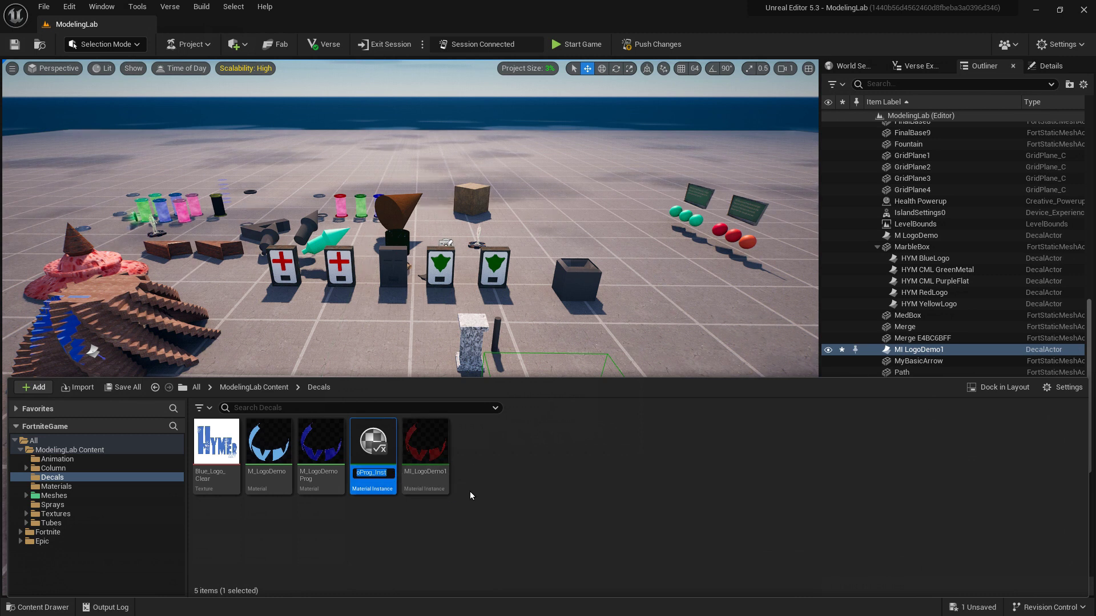
{"action": "type", "text": "MI_LogoDemoP"}
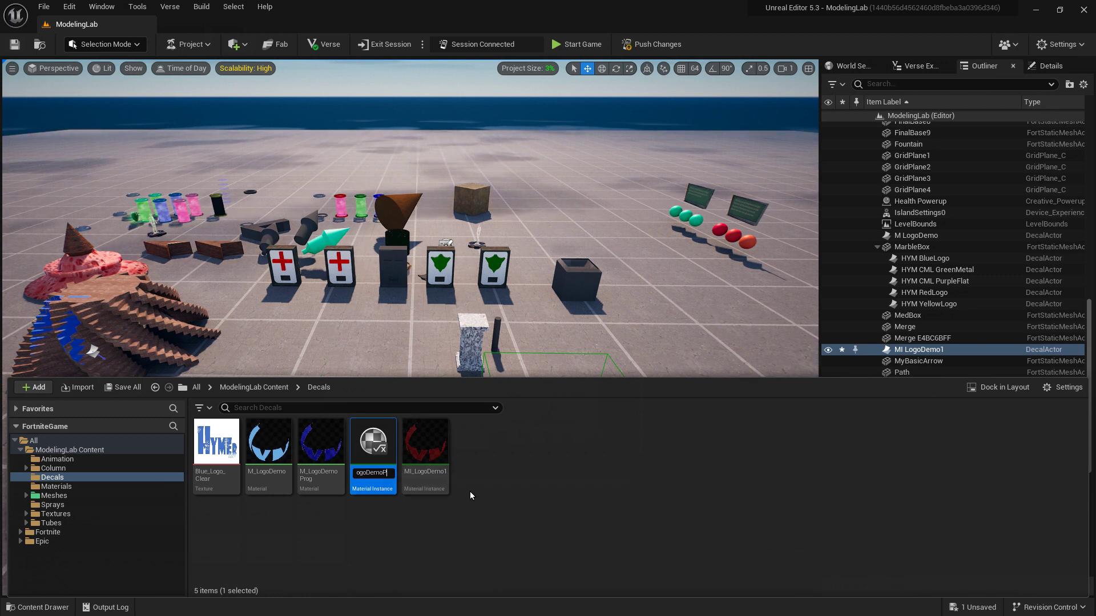
{"action": "key", "text": "BackSpace"}
{"action": "key", "text": "BackSpace"}
{"action": "key", "text": "BackSpace"}
{"action": "key", "text": "BackSpace"}
{"action": "key", "text": "BackSpace"}
{"action": "key", "text": "BackSpace"}
{"action": "key", "text": "BackSpace"}
{"action": "key", "text": "BackSpace"}
{"action": "key", "text": "BackSpace"}
{"action": "key", "text": "BackSpace"}
{"action": "key", "text": "BackSpace"}
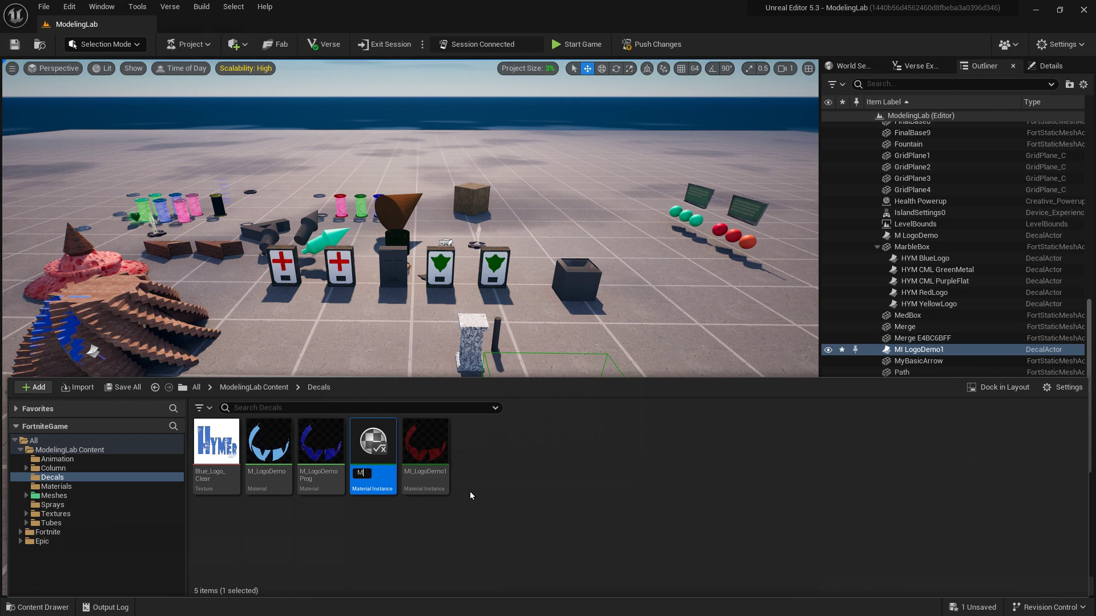
{"action": "type", "text": "_"}
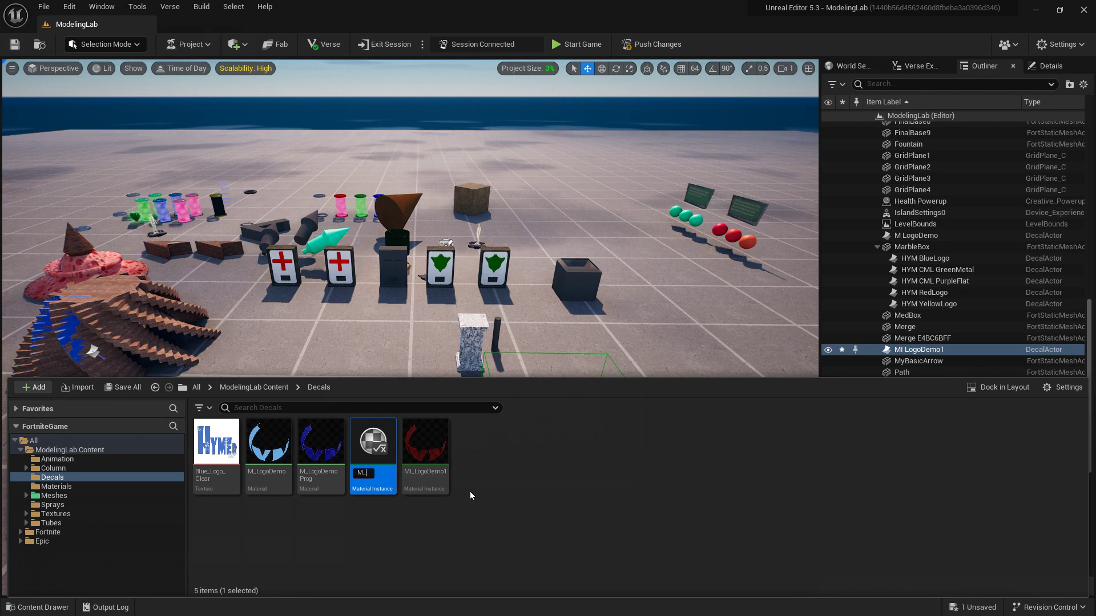
{"action": "key", "text": "BackSpace"}
{"action": "type", "text": "I"}
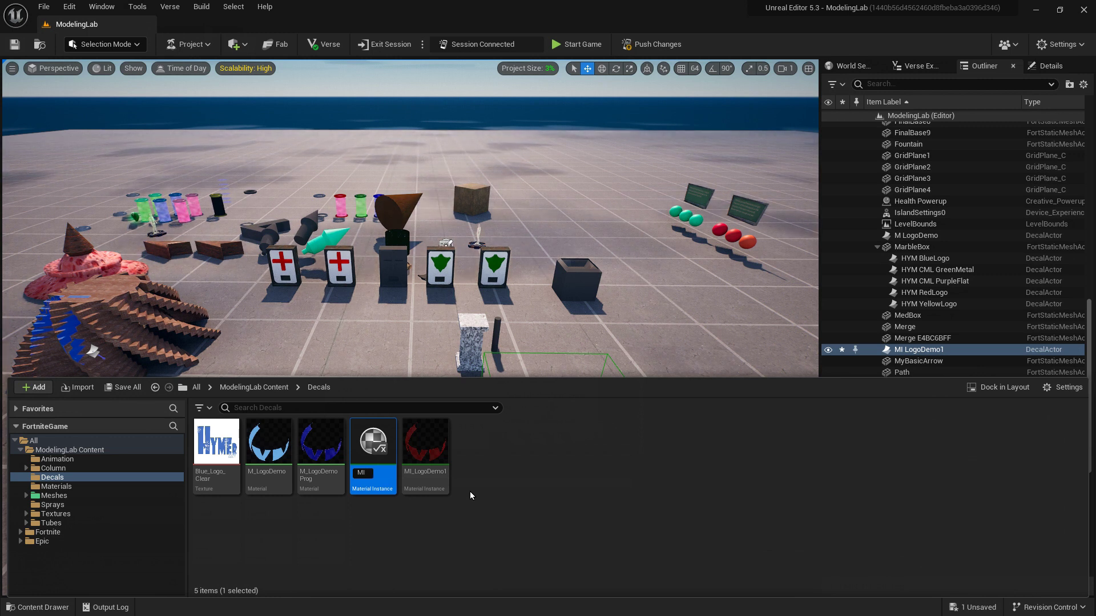
{"action": "type", "text": "_LogoDem"}
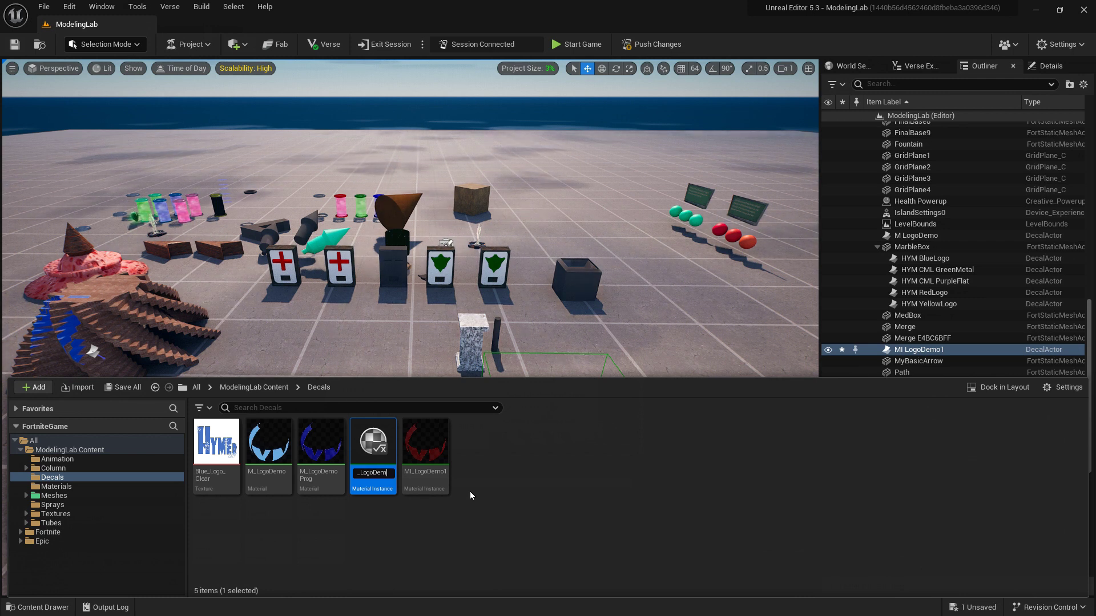
{"action": "type", "text": "o2"}
{"action": "key", "text": "Return"}
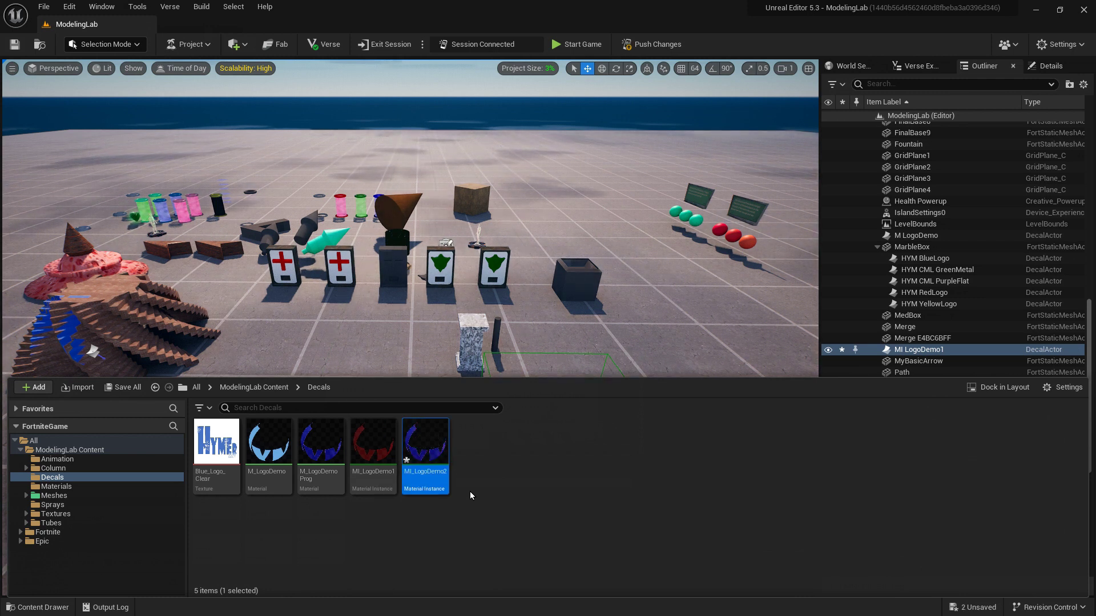
Step: Open MI_LogoDemo2 and override its scalar parameters, setting Metallic to 0.032 and Rough to 1.0
{"action": "double_click", "coordinate": [435, 457]}
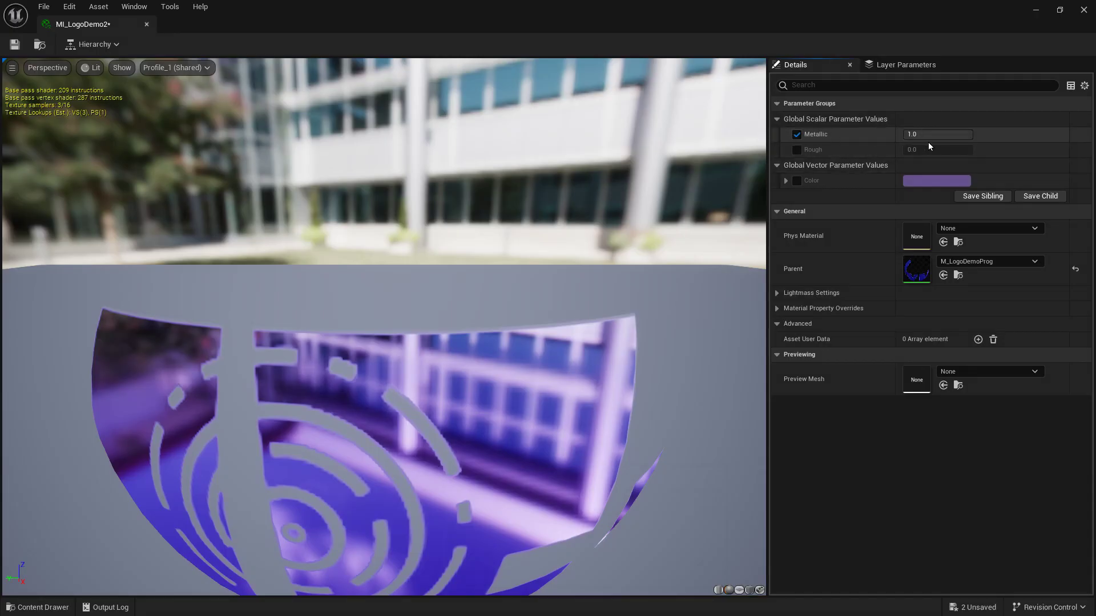
{"action": "mouse_move", "coordinate": [910, 149]}
{"action": "left_mouse_down"}
{"action": "mouse_move", "coordinate": [972, 149]}
{"action": "mouse_move", "coordinate": [905, 135]}
{"action": "left_mouse_up"}
Step: Override the Color parameter with dark green, Hex sRGB 008F4DFF, and save and close MI_LogoDemo2
{"action": "left_click", "coordinate": [797, 181]}
{"action": "left_click", "coordinate": [947, 181]}
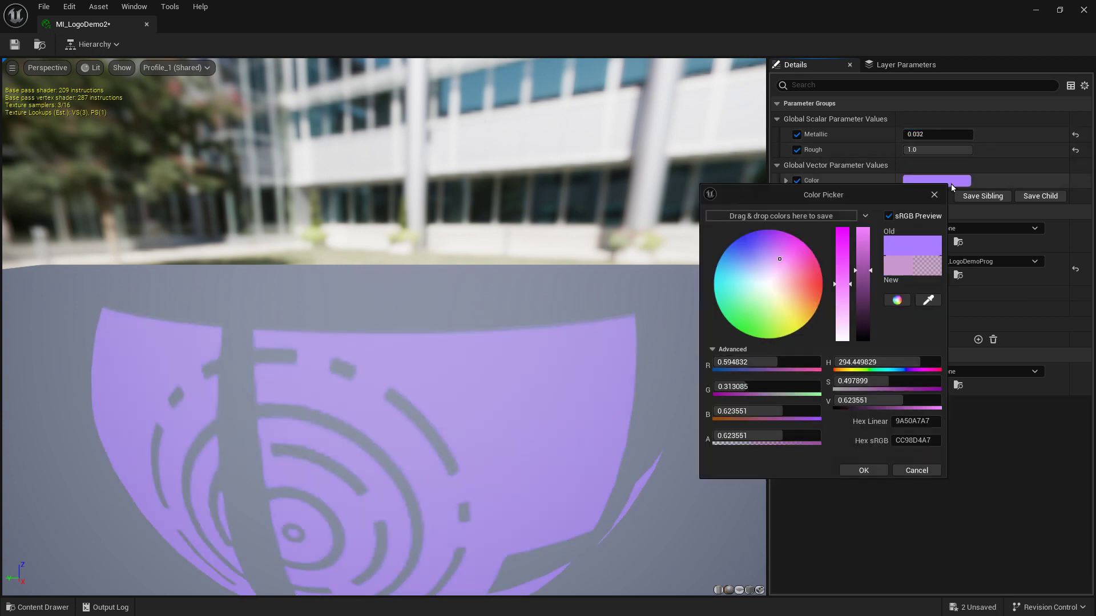
{"action": "left_click", "coordinate": [738, 326]}
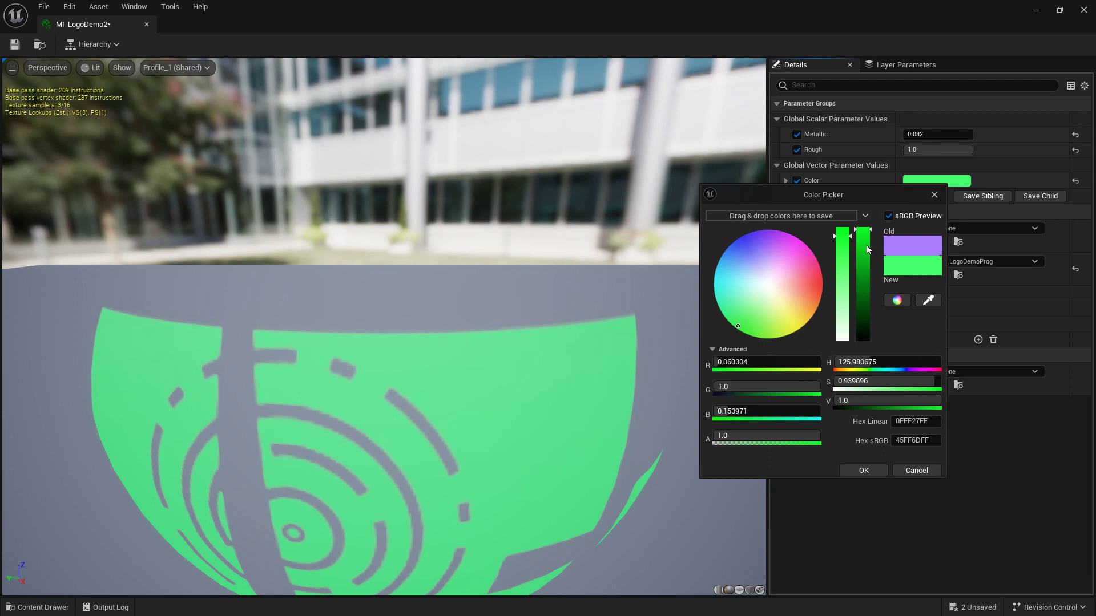
{"action": "left_click_drag", "start_coordinate": [870, 233], "coordinate": [869, 264]}
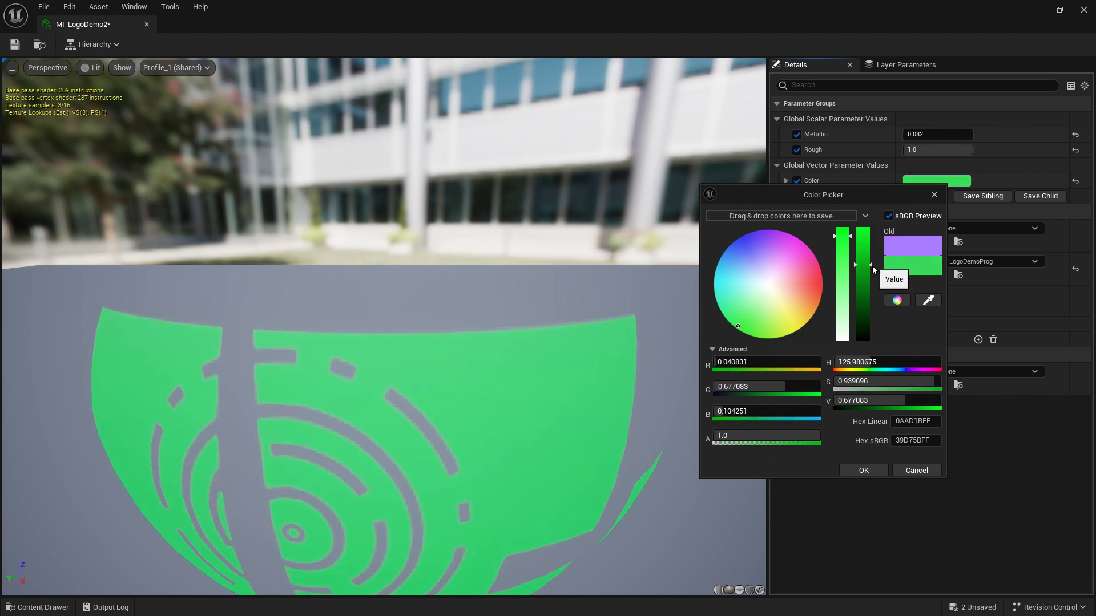
{"action": "mouse_move", "coordinate": [727, 319]}
{"action": "left_mouse_down"}
{"action": "mouse_move", "coordinate": [749, 337]}
{"action": "mouse_move", "coordinate": [714, 335]}
{"action": "left_mouse_up"}
{"action": "left_click_drag", "start_coordinate": [870, 270], "coordinate": [865, 312]}
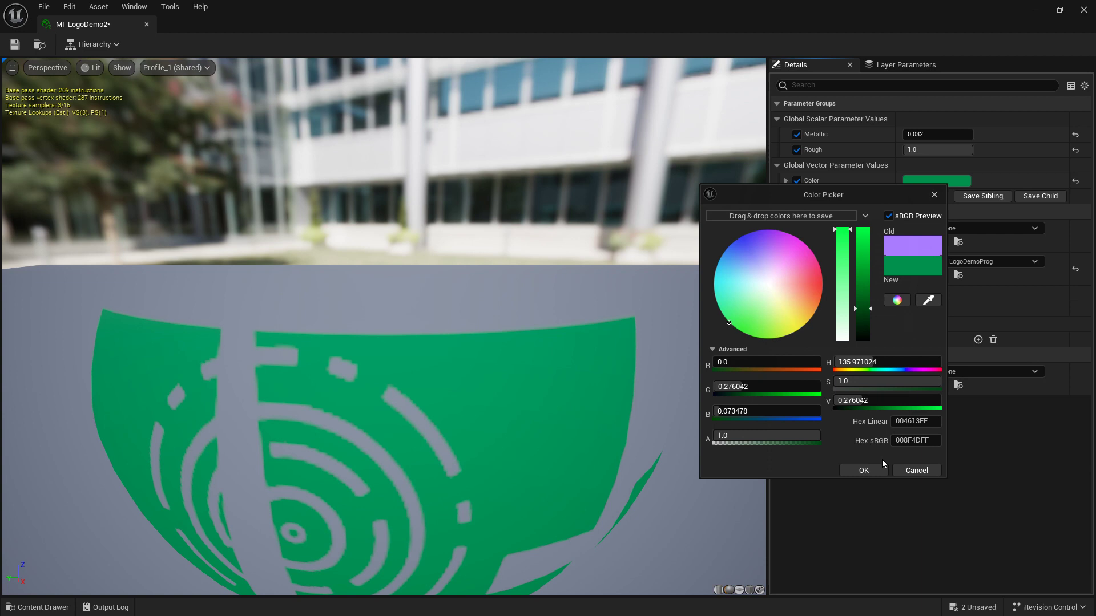
{"action": "left_click", "coordinate": [879, 470]}
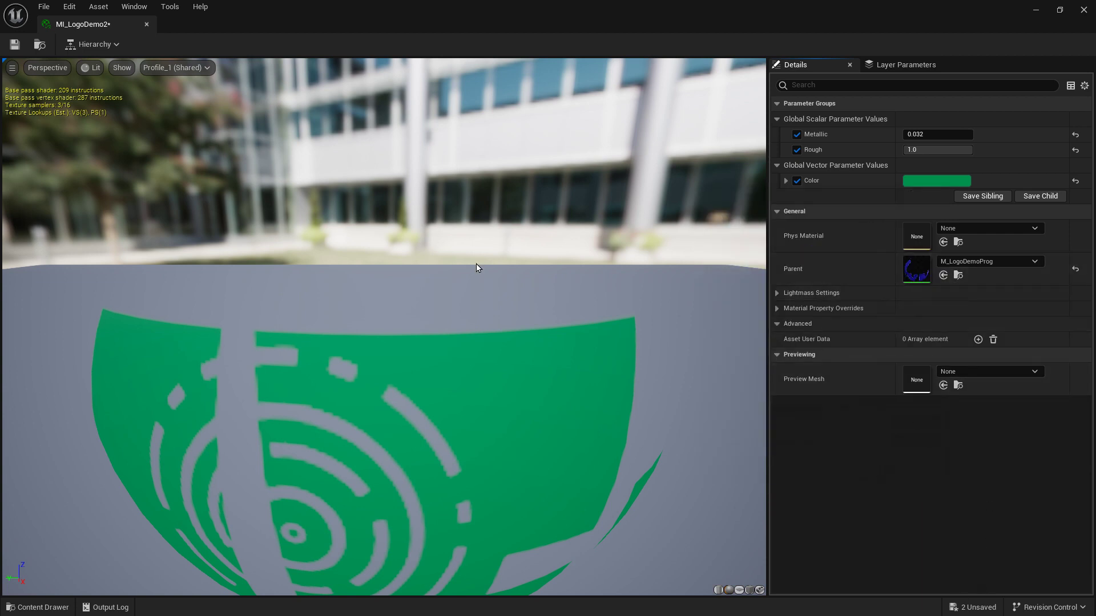
{"action": "left_click", "coordinate": [14, 44]}
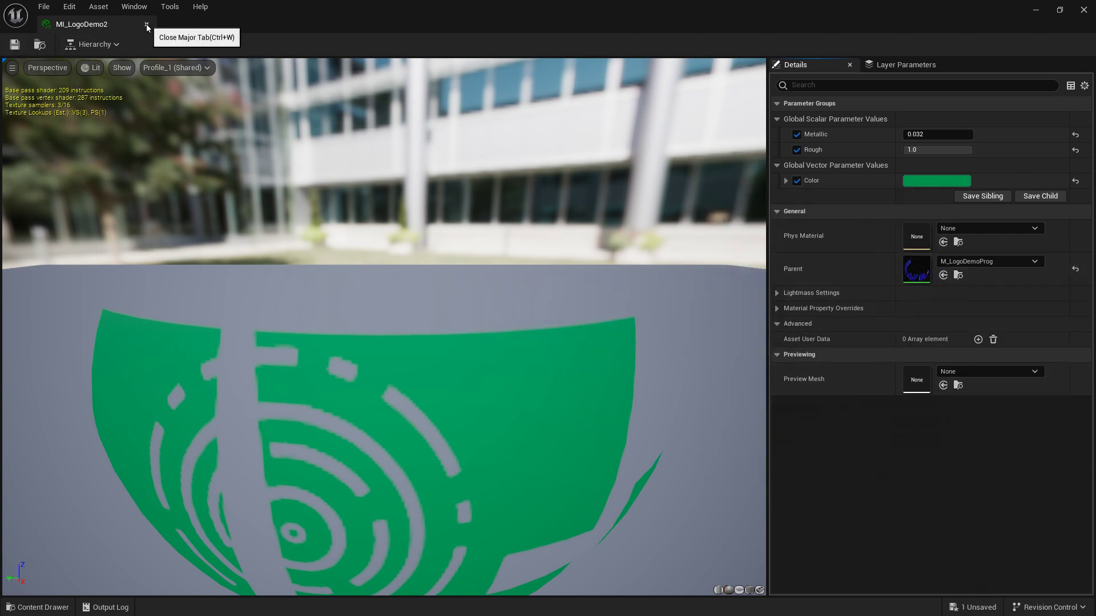
{"action": "left_click", "coordinate": [146, 24]}
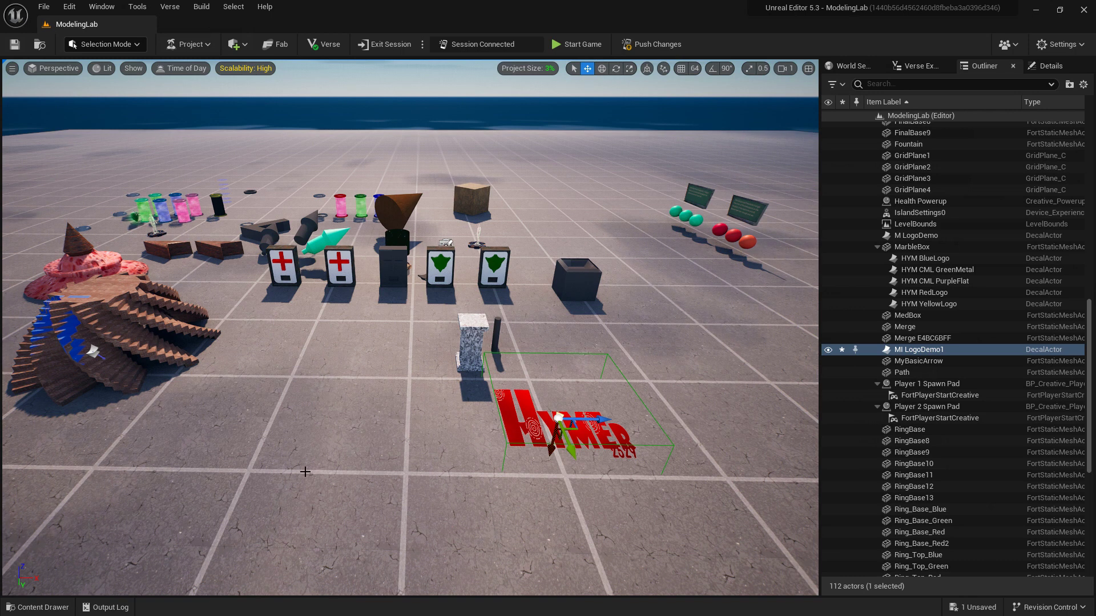
Step: Place the MI_LogoDemo2 decal on the floor beside the red logo and save all unsaved content
{"action": "key", "text": "ctrl+space"}
{"action": "left_click_drag", "start_coordinate": [425, 456], "coordinate": [365, 417]}
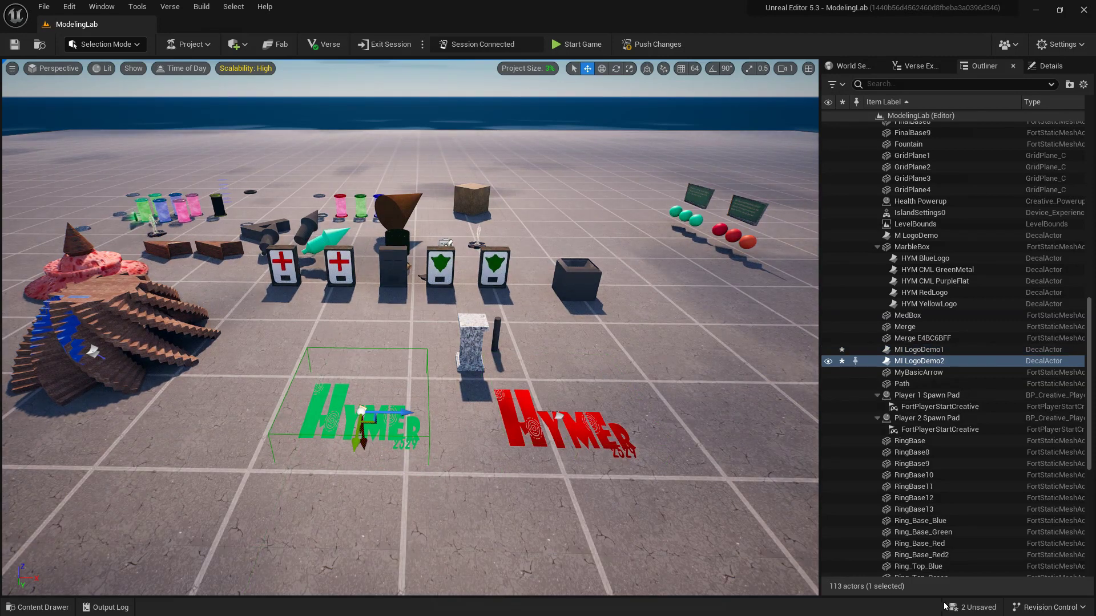
{"action": "left_click", "coordinate": [970, 607]}
{"action": "left_click", "coordinate": [641, 443]}
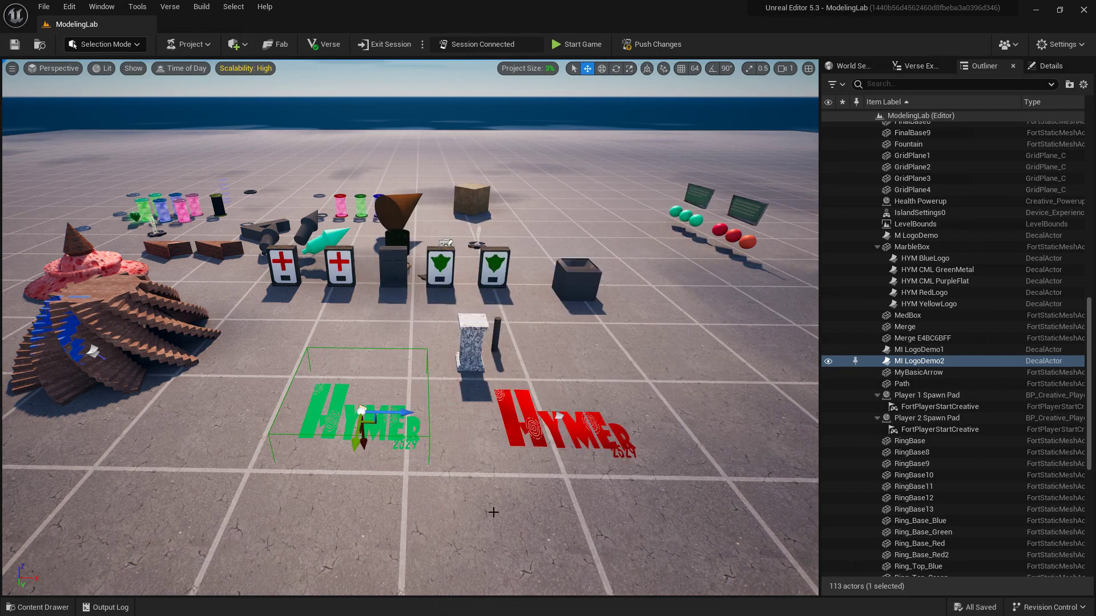
Step: Move the white cube across the floor beneath the blue M_LogoDemo decal so it covers the other end of the logo
{"action": "right_click_drag", "start_coordinate": [469, 512], "coordinate": [469, 512]}
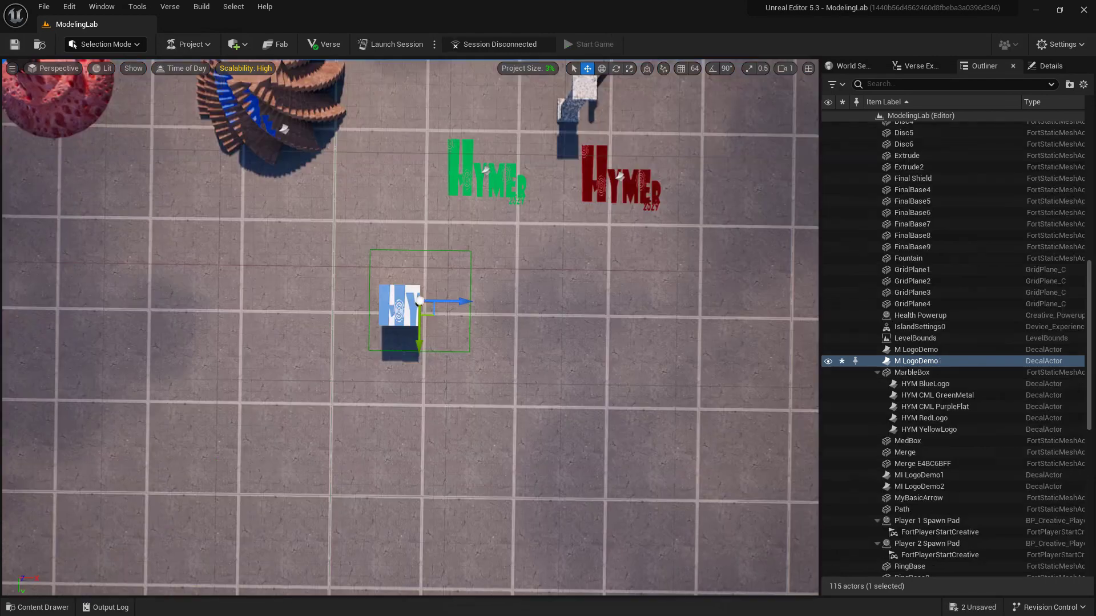
{"action": "right_click_drag", "start_coordinate": [410, 327], "coordinate": [410, 327]}
{"action": "right_click_drag", "start_coordinate": [610, 300], "coordinate": [610, 299]}
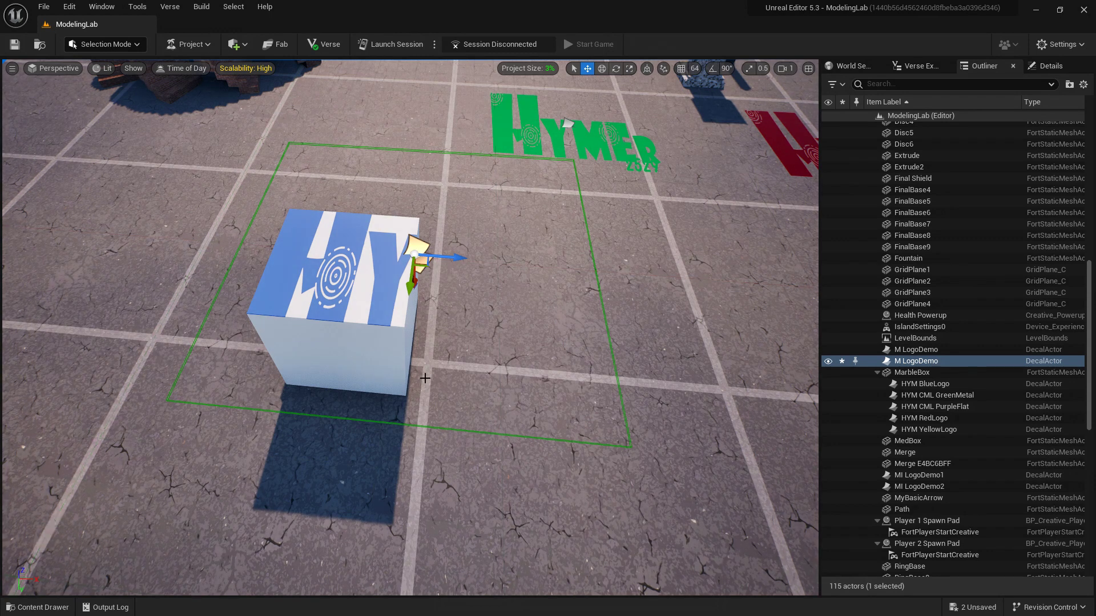
{"action": "left_click", "coordinate": [398, 376]}
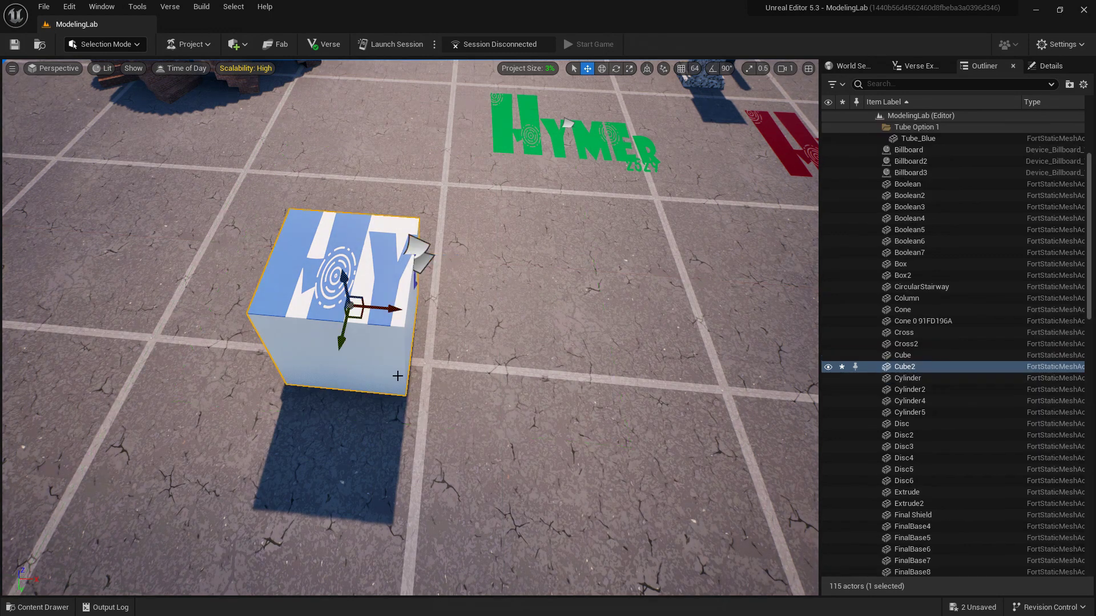
{"action": "left_click_drag", "start_coordinate": [397, 309], "coordinate": [526, 371]}
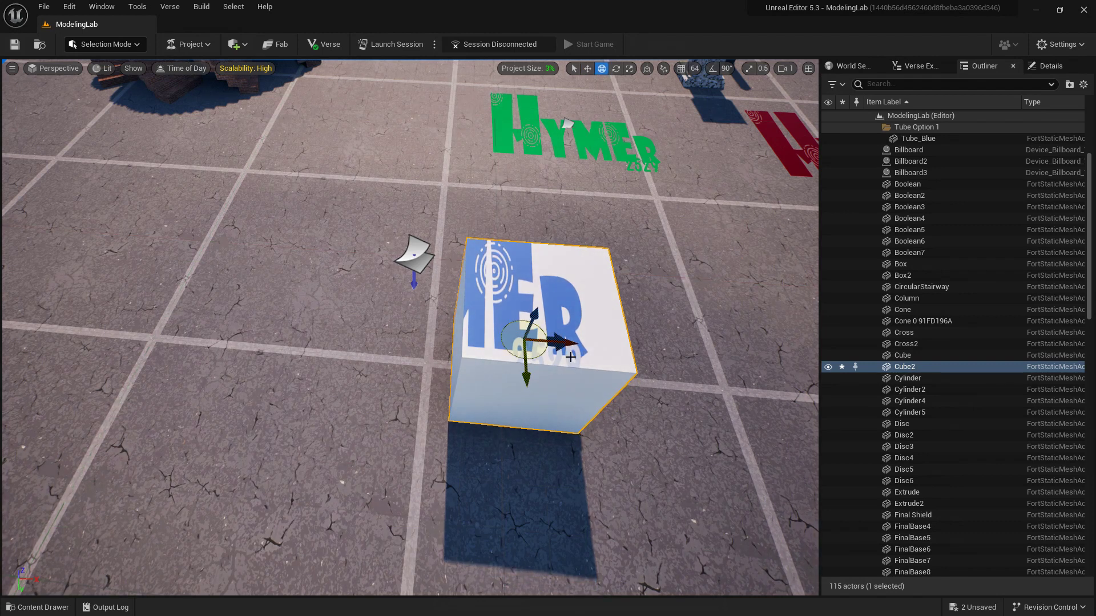
Step: Scale the white cube along its green Y axis
{"action": "key", "text": "e"}
{"action": "key", "text": "r"}
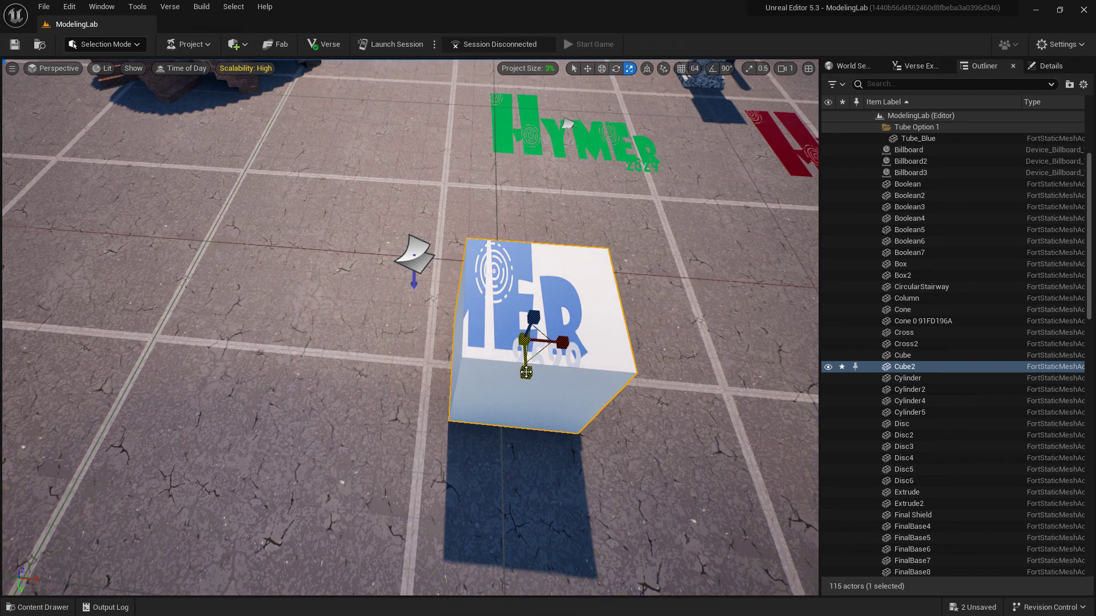
{"action": "left_click_drag", "start_coordinate": [525, 371], "coordinate": [527, 390]}
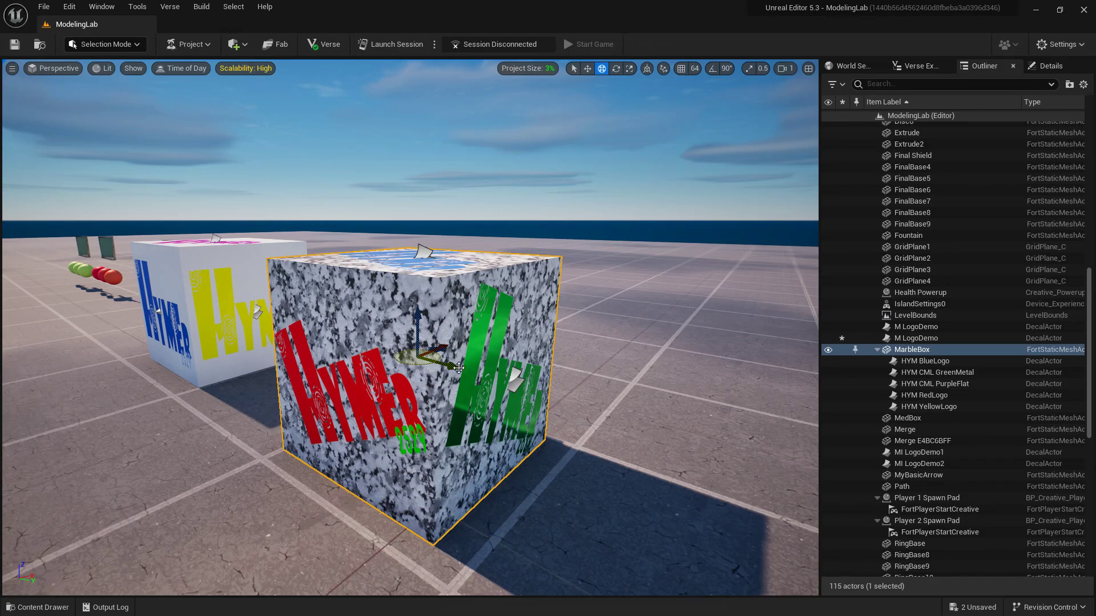
Step: Move the marble box slightly together with its attached logo decals
{"action": "mouse_move", "coordinate": [547, 396]}
{"action": "left_mouse_down"}
{"action": "mouse_move", "coordinate": [562, 393]}
{"action": "mouse_move", "coordinate": [539, 395]}
{"action": "left_mouse_up"}
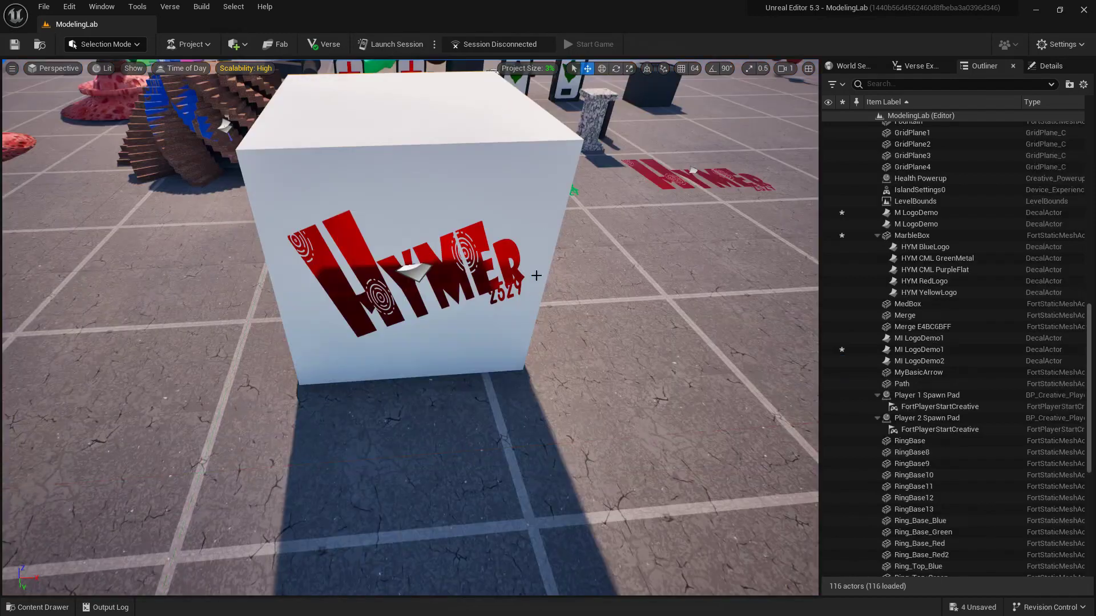
Step: Rename the white cube carrying the red logo decal from Cube2 to DemoWhiteBox and deselect it
{"action": "left_click", "coordinate": [536, 275]}
{"action": "left_click_drag", "start_coordinate": [459, 251], "coordinate": [437, 246]}
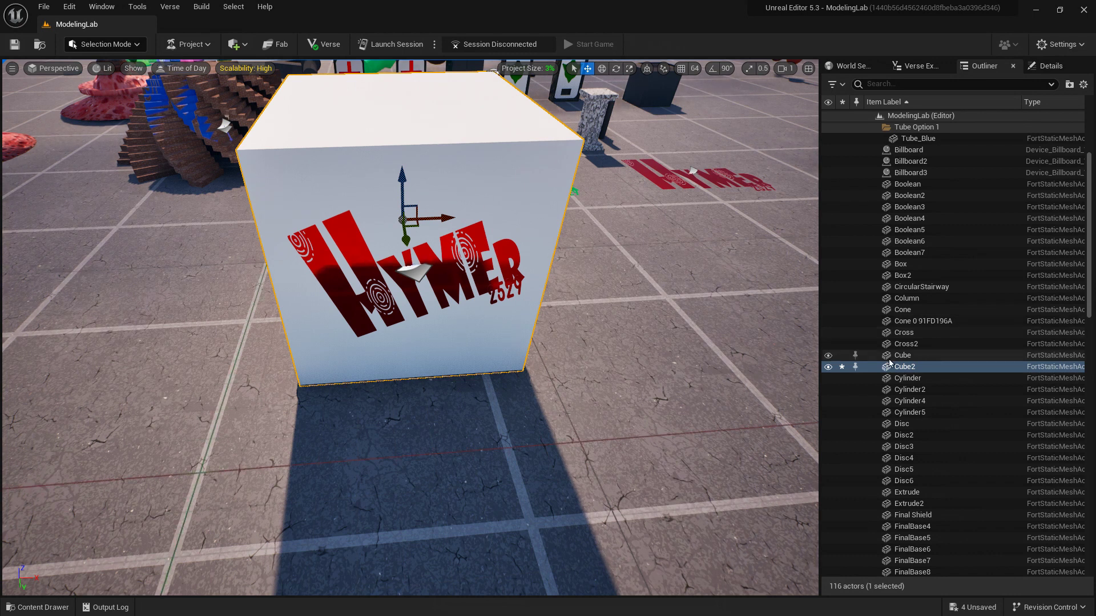
{"action": "left_click", "coordinate": [914, 372]}
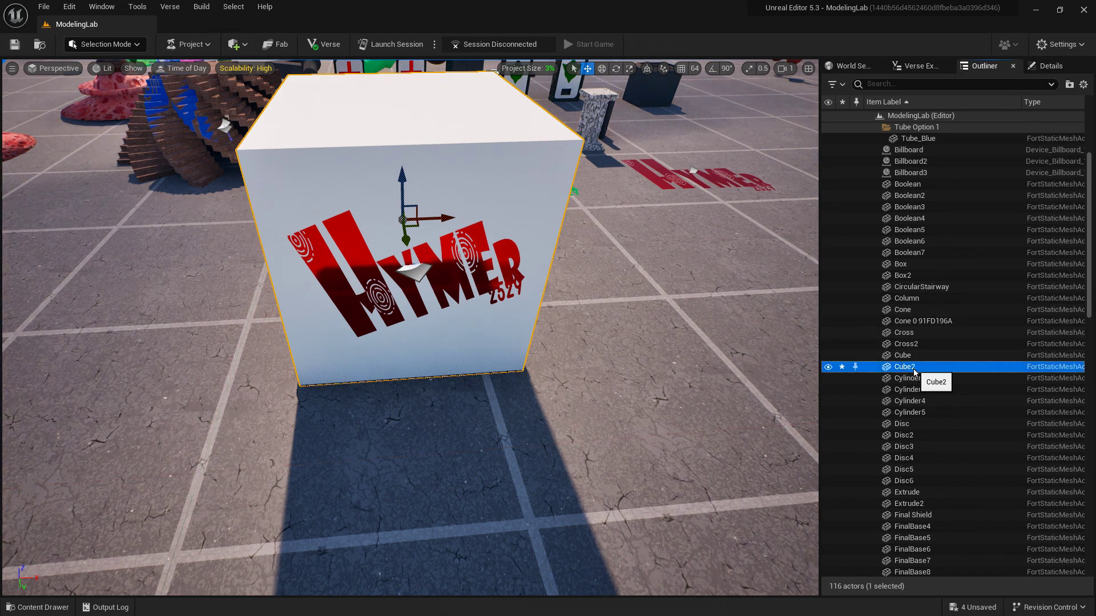
{"action": "key", "text": "F2"}
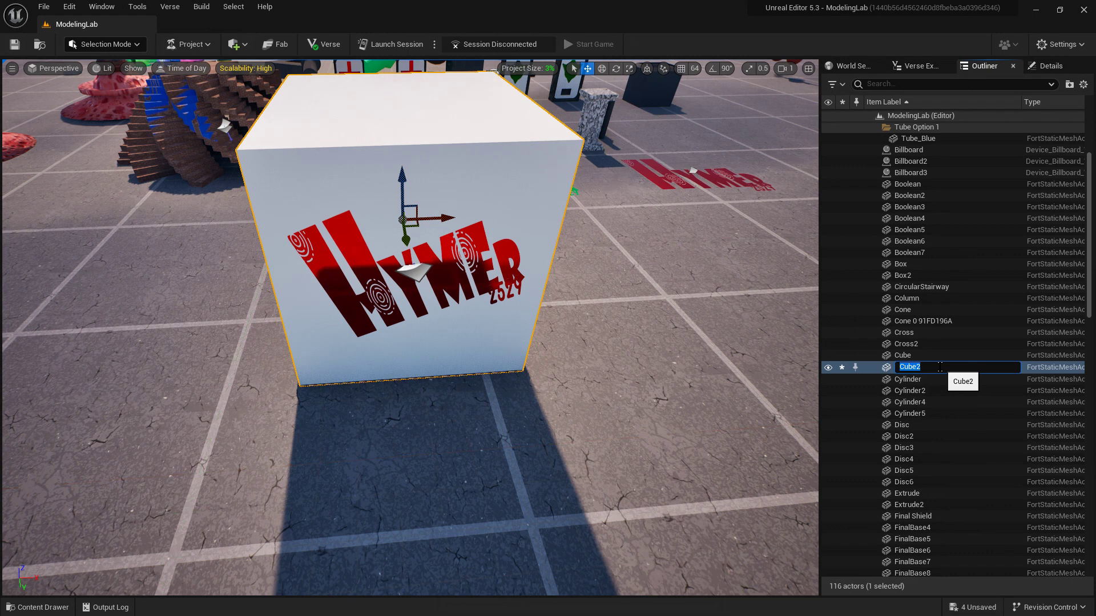
{"action": "type", "text": "Demo"}
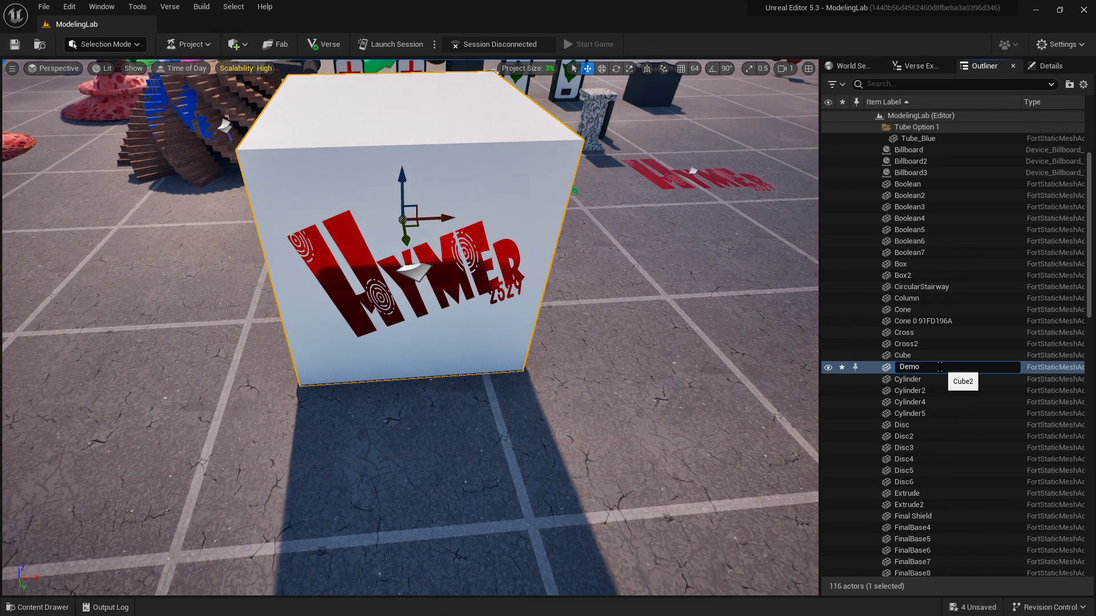
{"action": "type", "text": "White b"}
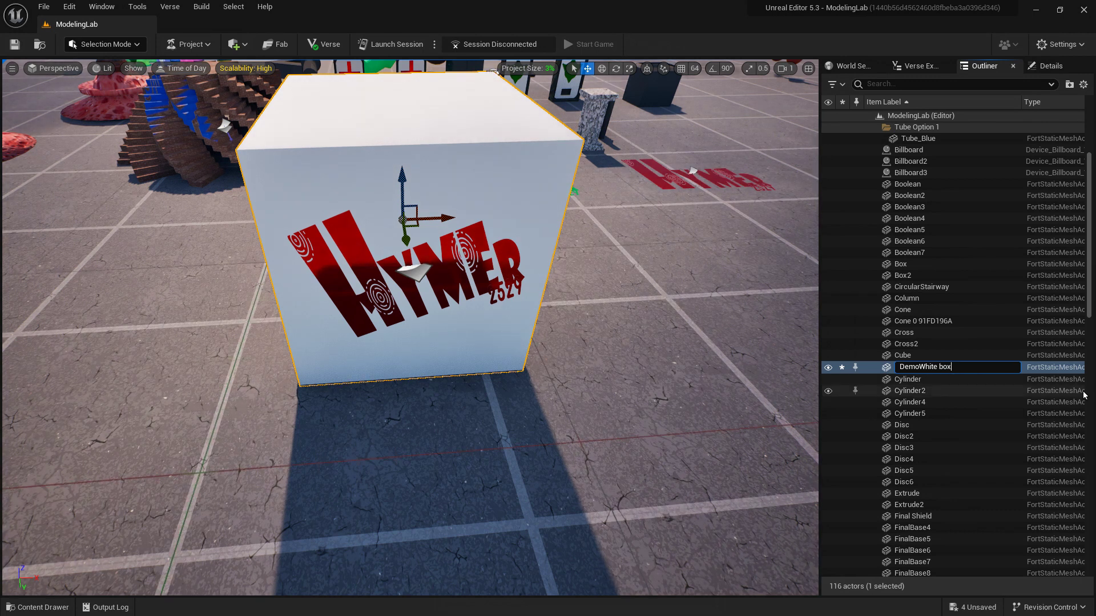
{"action": "key", "text": "BackSpace"}
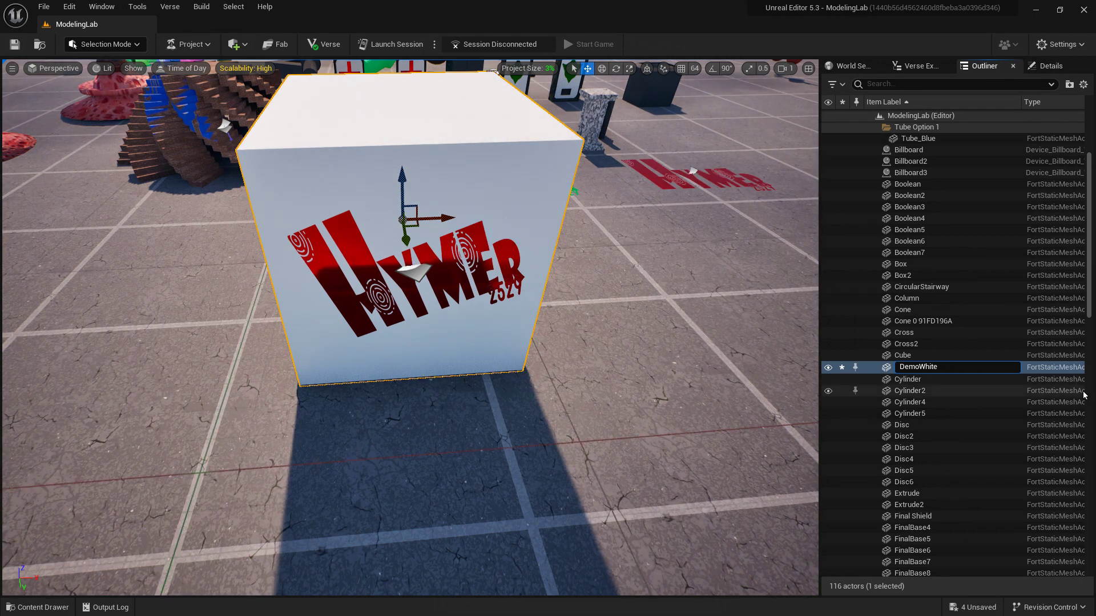
{"action": "type", "text": "Box"}
{"action": "key", "text": "Return"}
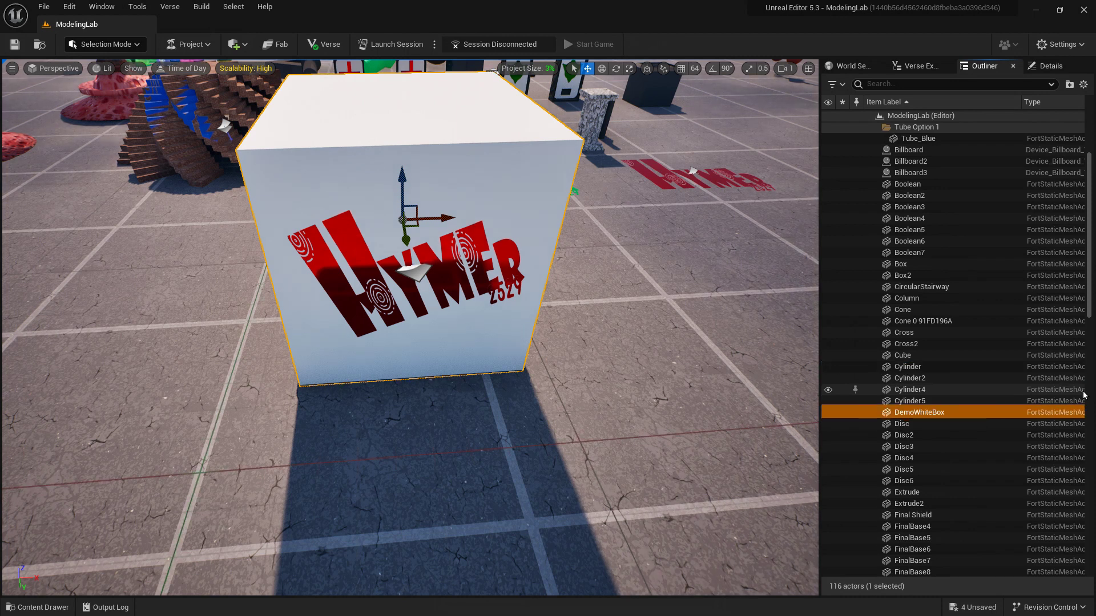
{"action": "key", "text": "Escape"}
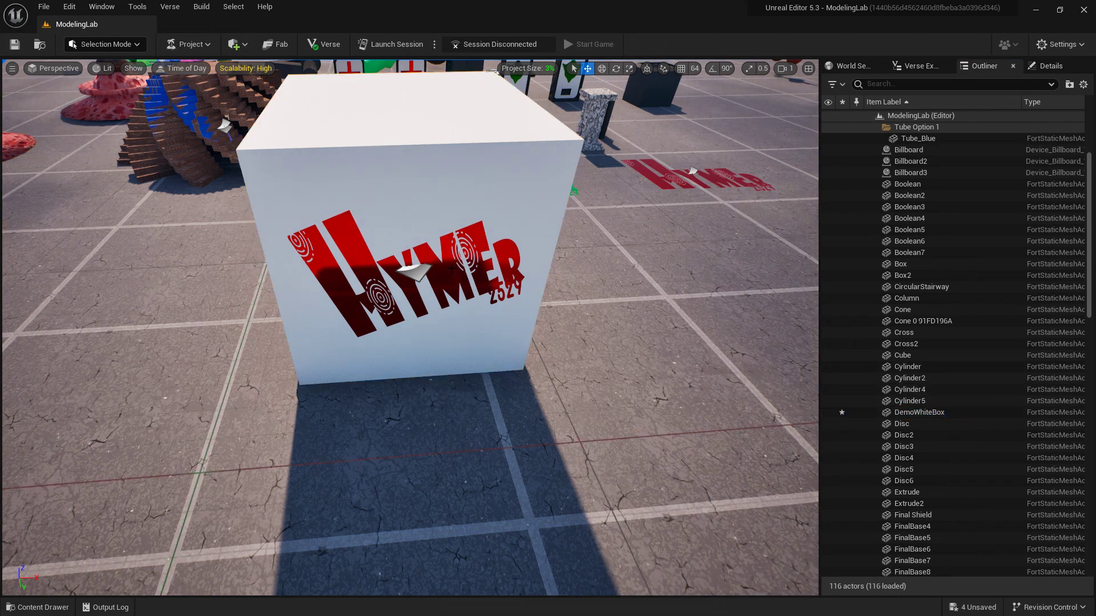
Step: Attach the red MI LogoDemo1 decal on the front of the white box to the DemoWhiteBox actor
{"action": "right_click_drag", "start_coordinate": [416, 271], "coordinate": [416, 272]}
{"action": "left_click", "coordinate": [416, 272]}
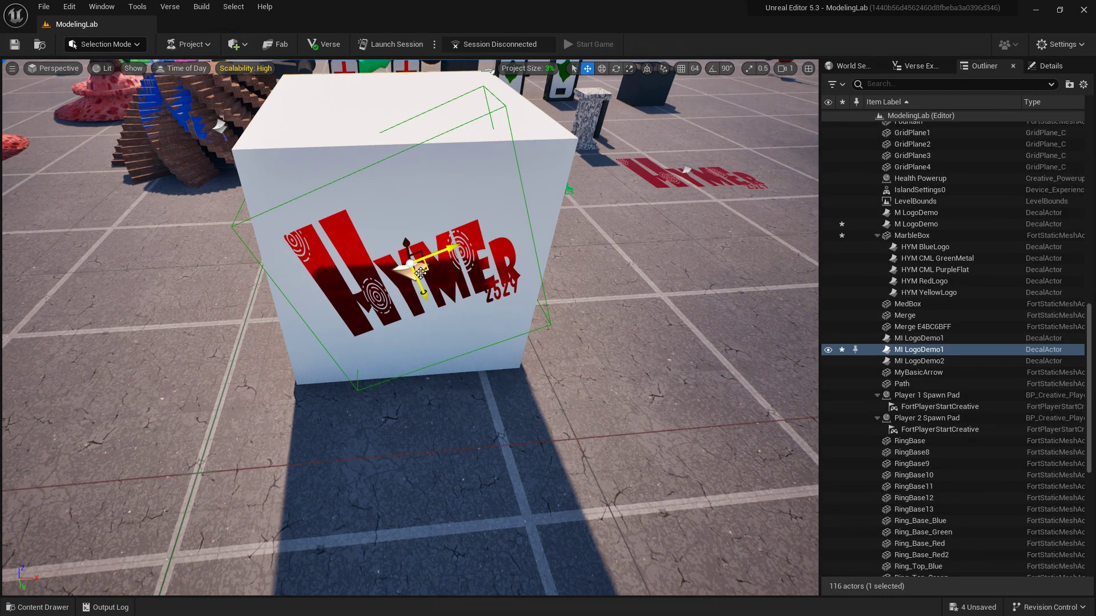
{"action": "right_click", "coordinate": [938, 351]}
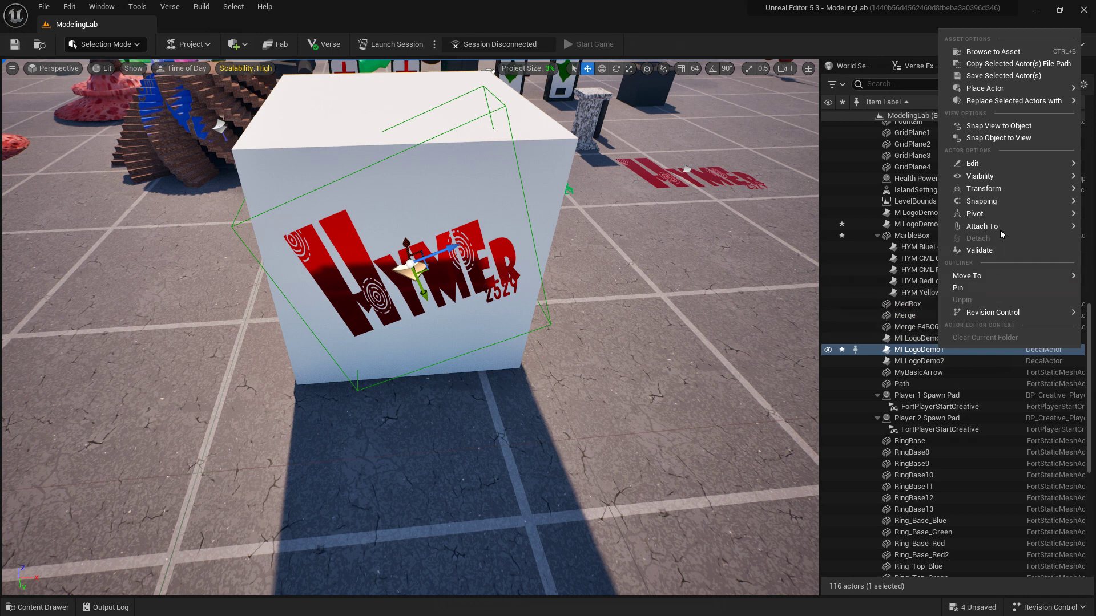
{"action": "mouse_move", "coordinate": [998, 228]}
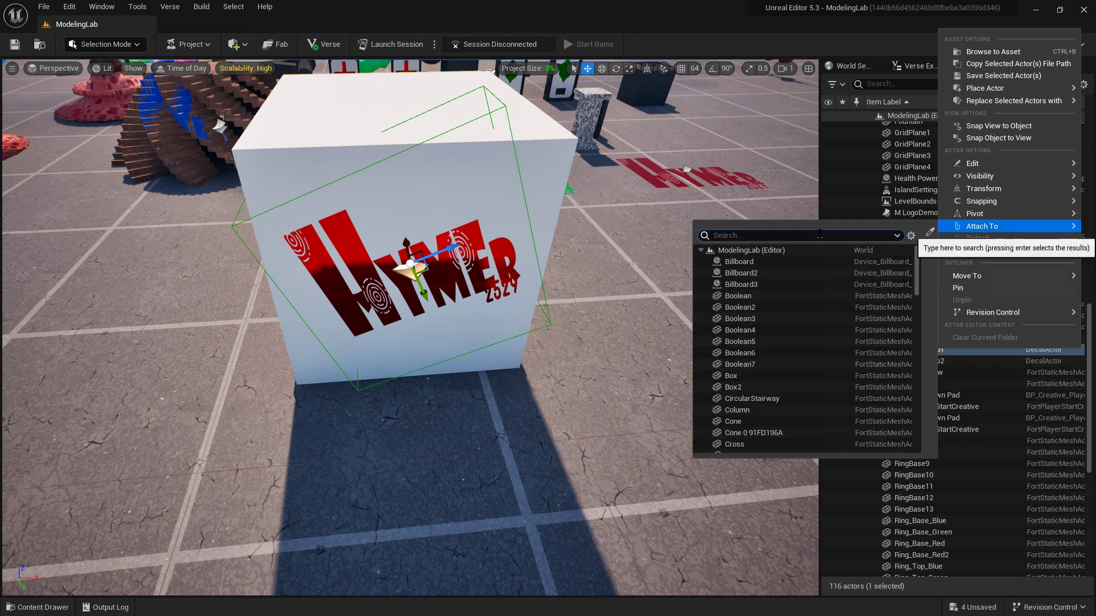
{"action": "type", "text": "demo"}
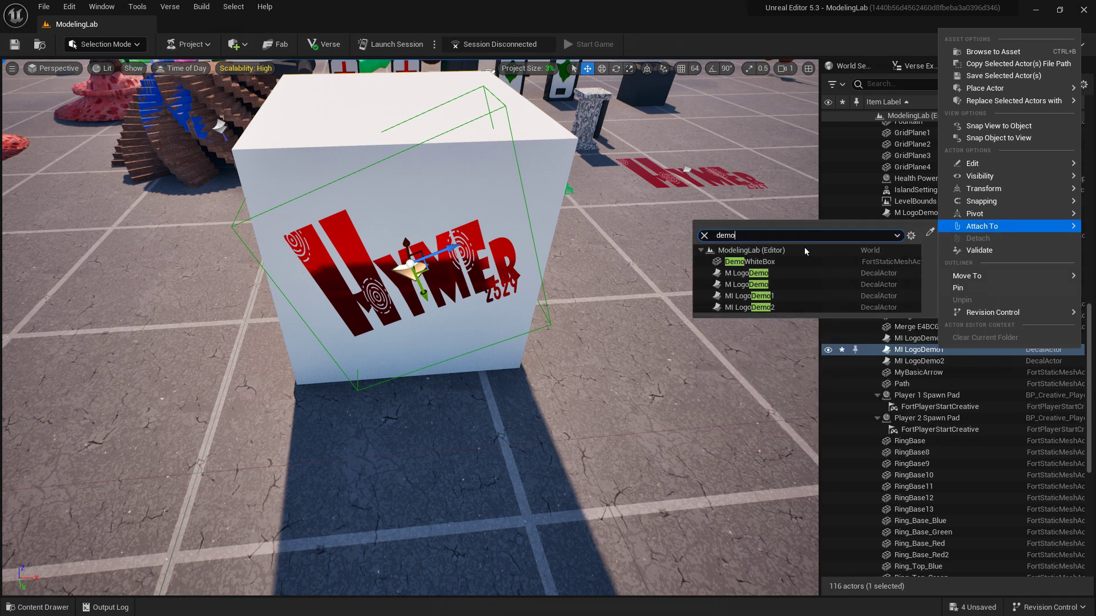
{"action": "left_click", "coordinate": [758, 265]}
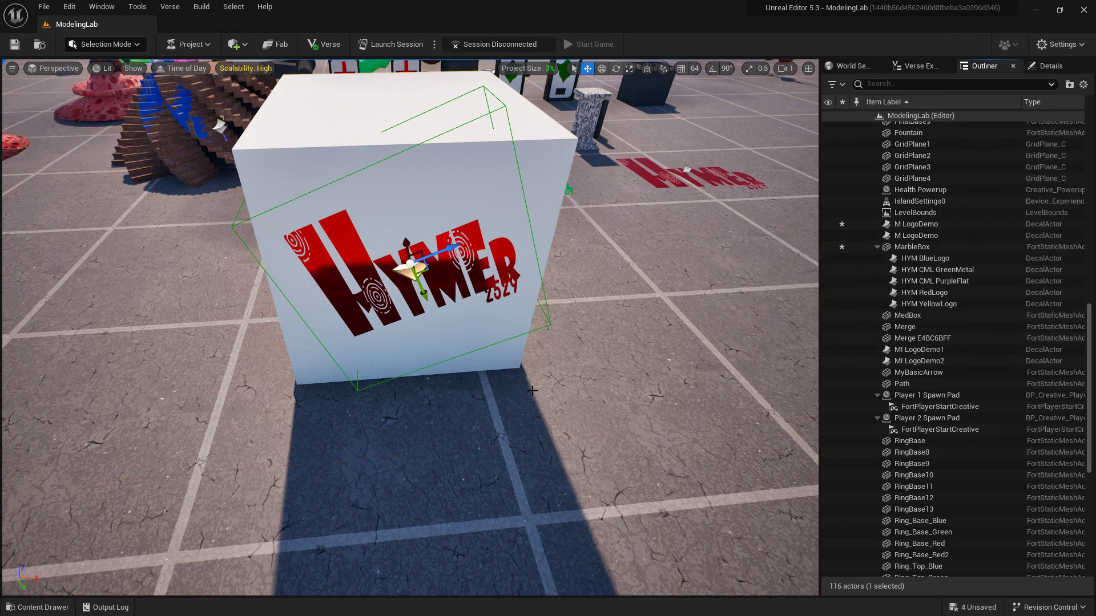
Step: Move DemoWhiteBox along its red X axis together with the attached red logo decal
{"action": "left_click", "coordinate": [502, 206]}
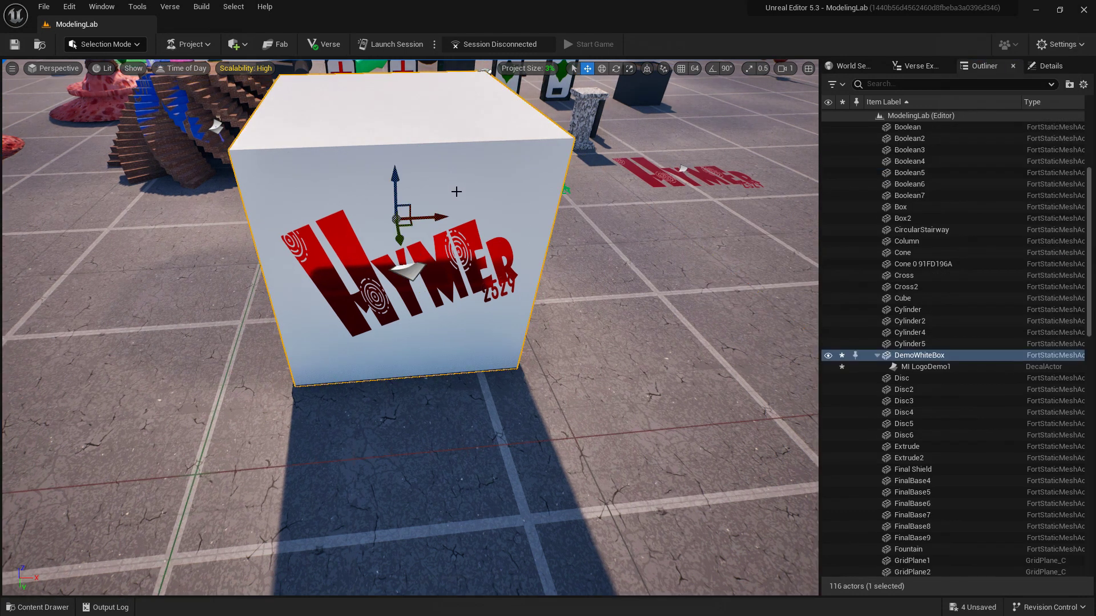
{"action": "left_click_drag", "start_coordinate": [444, 217], "coordinate": [253, 228]}
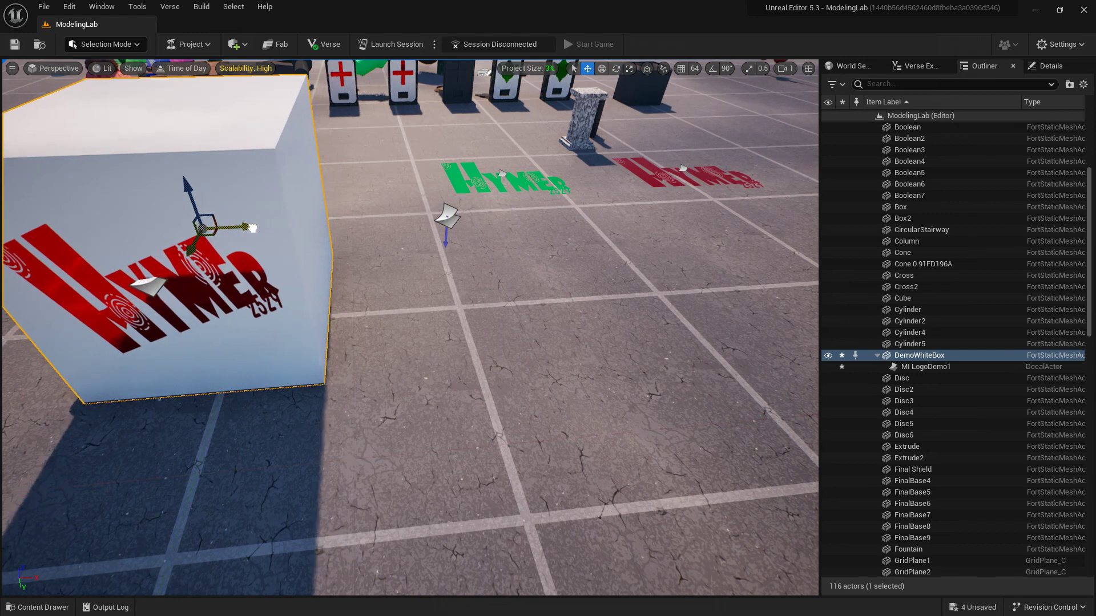
{"action": "key", "text": "f"}
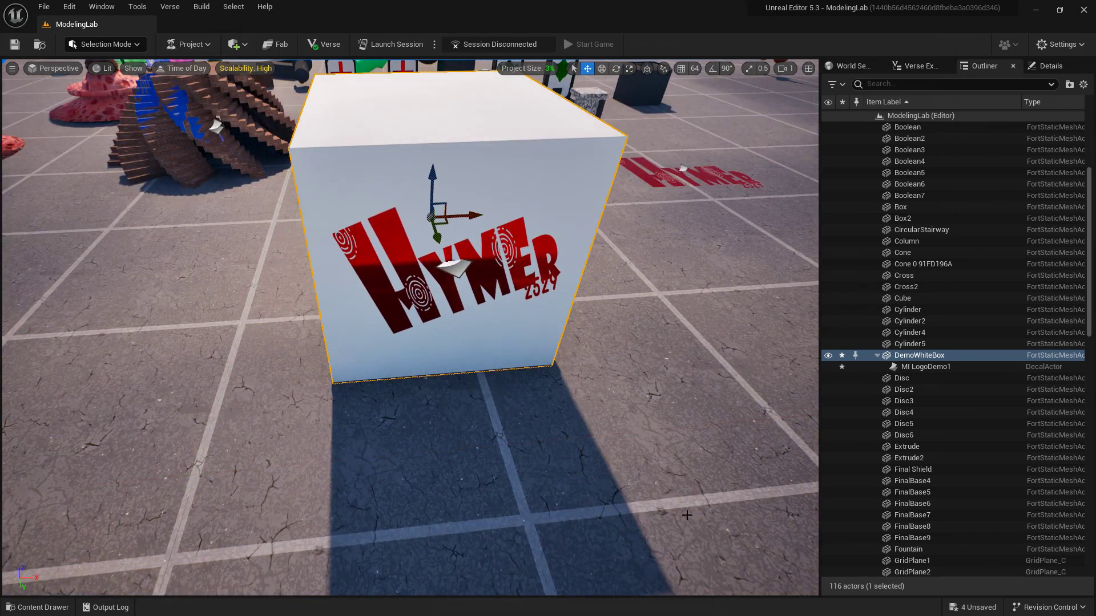
Step: Save the unsaved DemoWhiteBox, M LogoDemo, MarbleBox and MI LogoDemo1 actors
{"action": "left_click", "coordinate": [989, 609]}
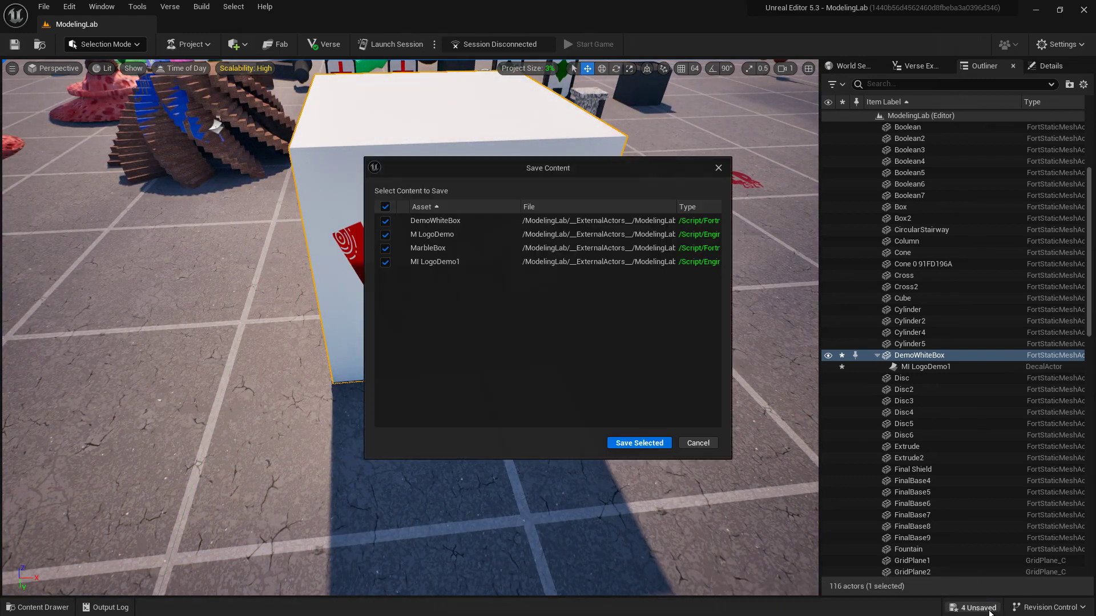
{"action": "left_click", "coordinate": [639, 443]}
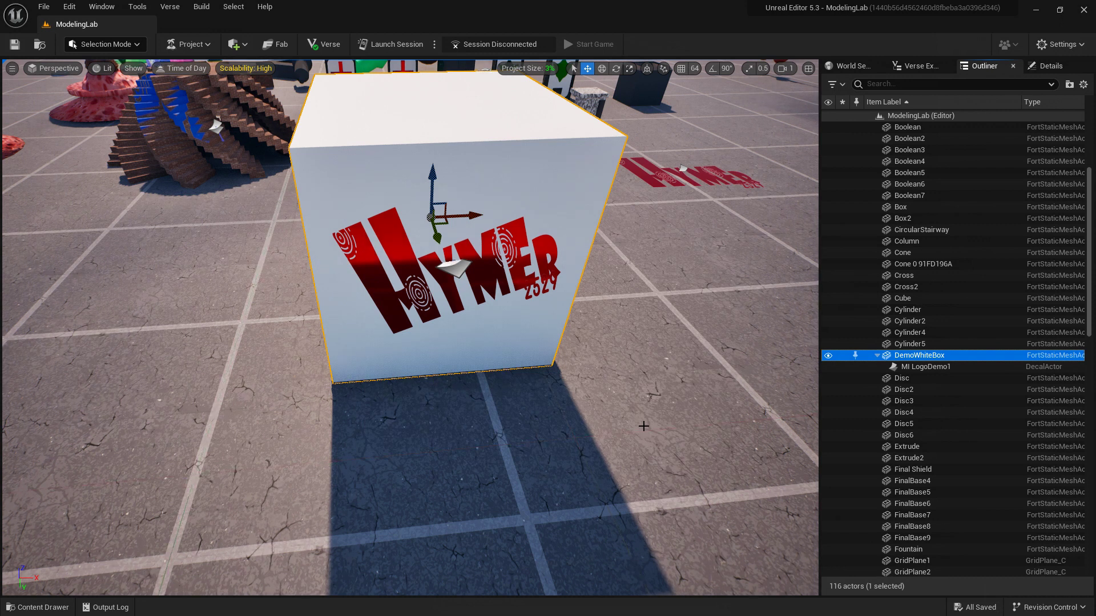